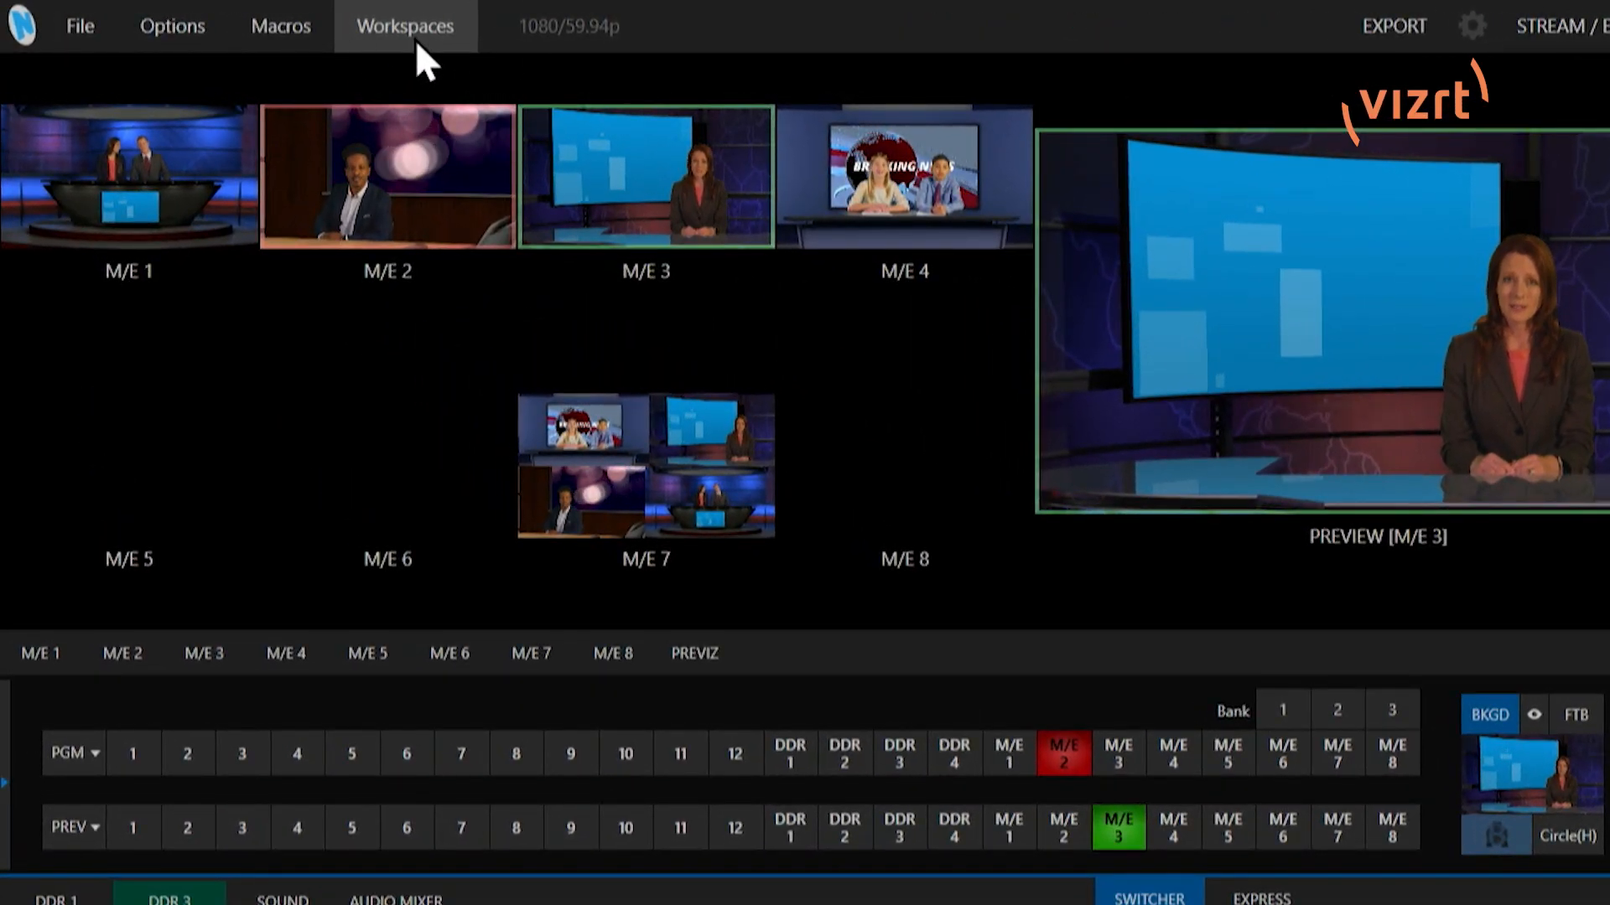
# Step: View the Multiview 1 workspace layouts B, C and D in turn and return to layout A
pyautogui.click(416, 39)
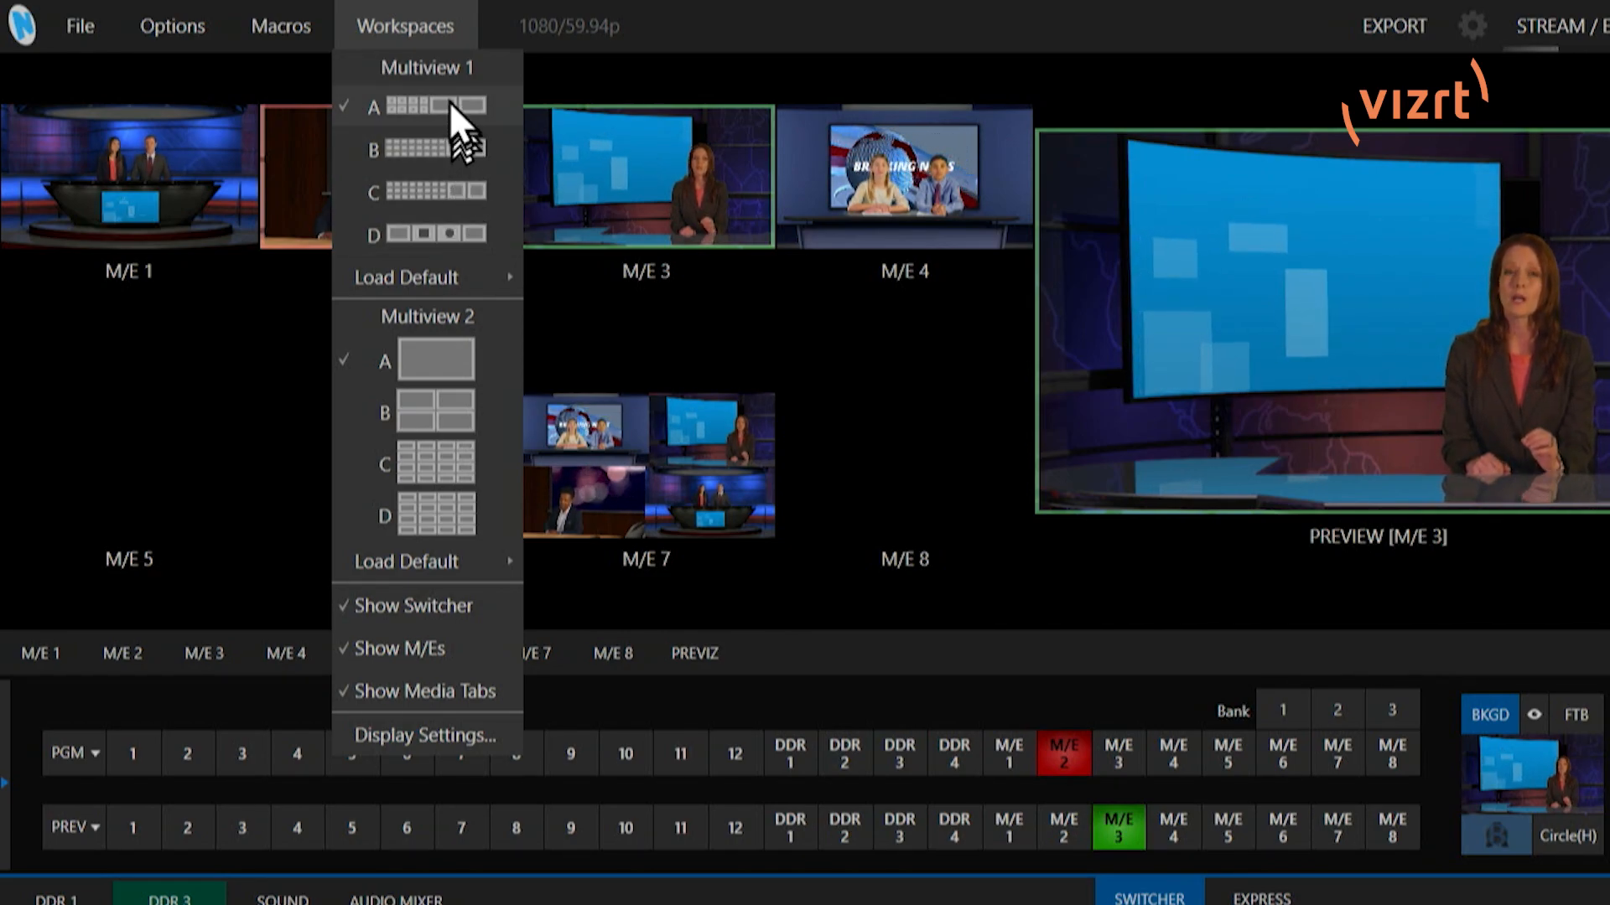
pyautogui.click(464, 159)
pyautogui.click(423, 37)
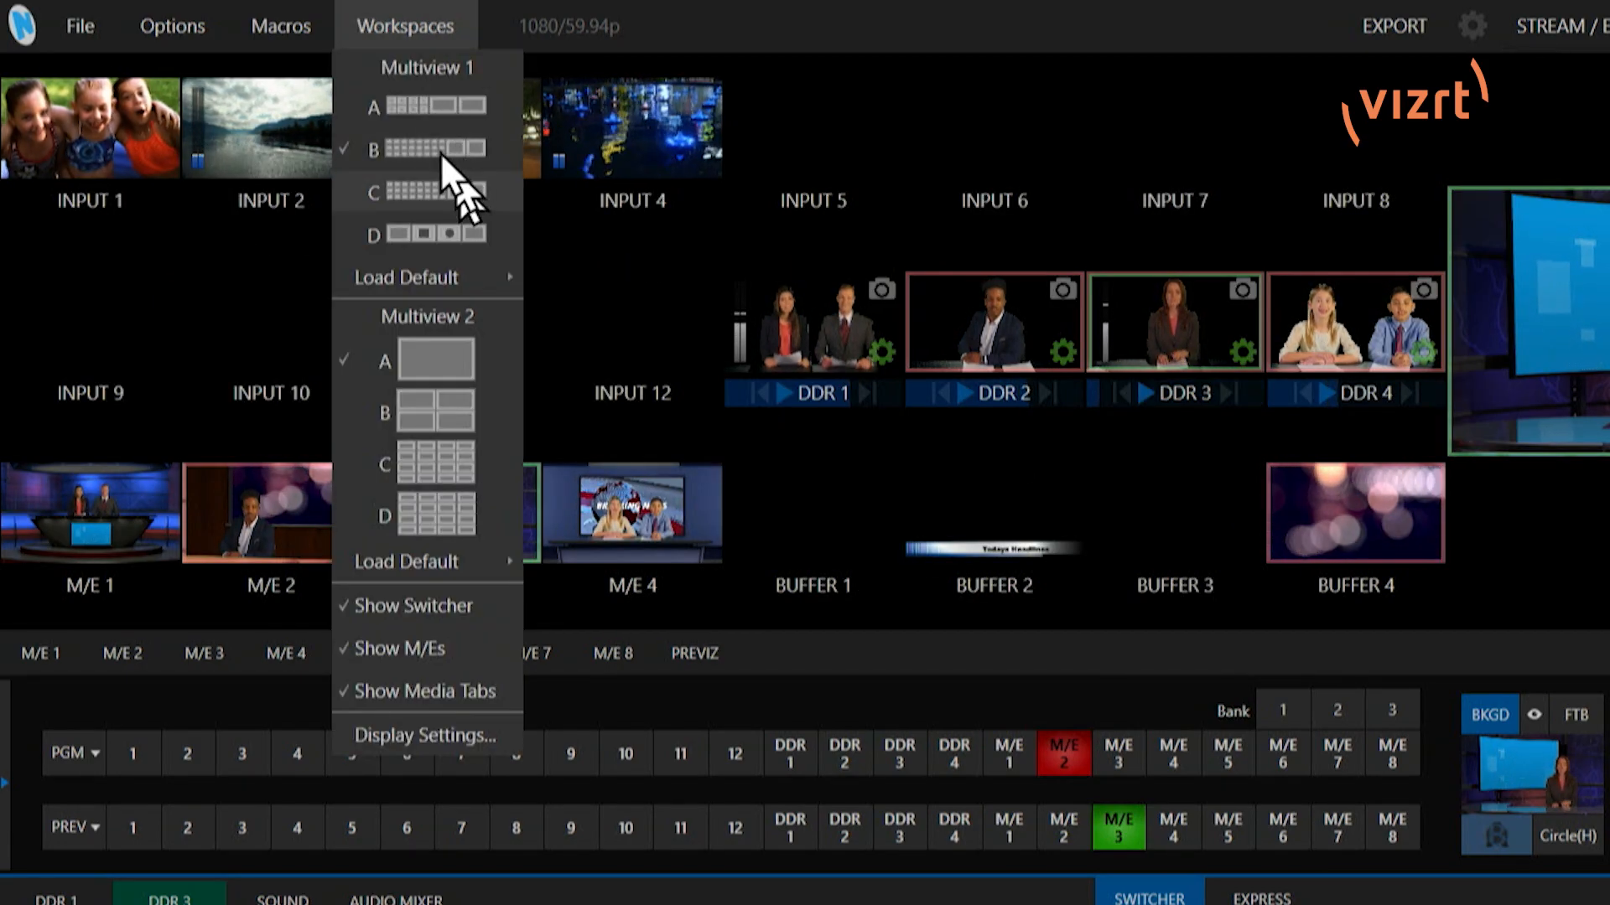
pyautogui.click(444, 177)
pyautogui.click(412, 33)
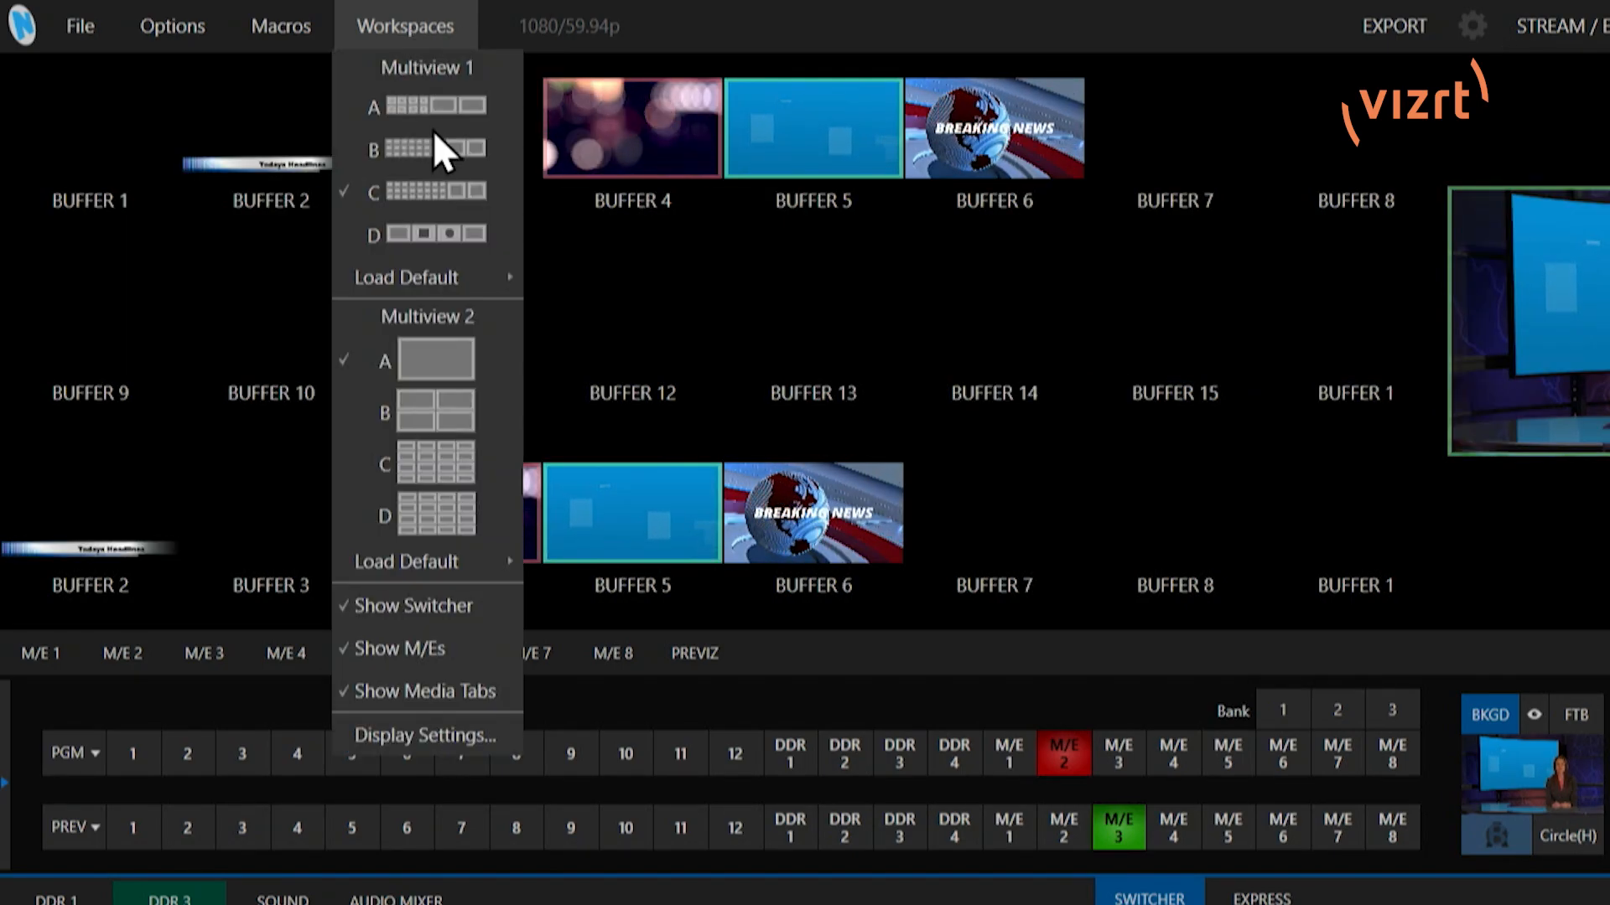
pyautogui.click(448, 234)
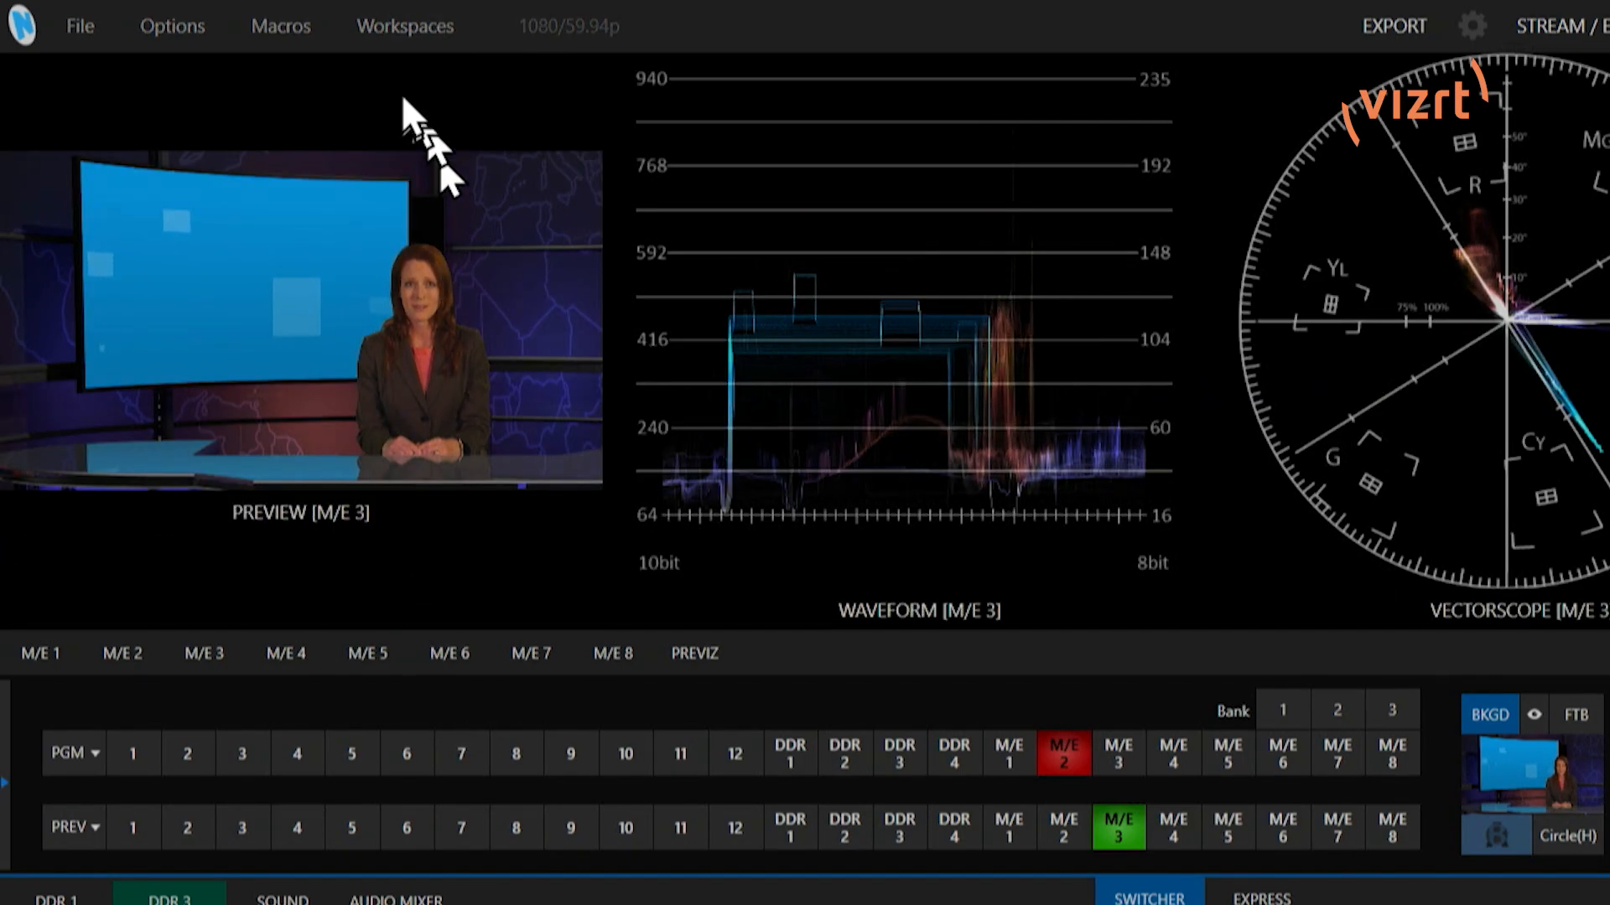
pyautogui.click(427, 28)
pyautogui.click(448, 104)
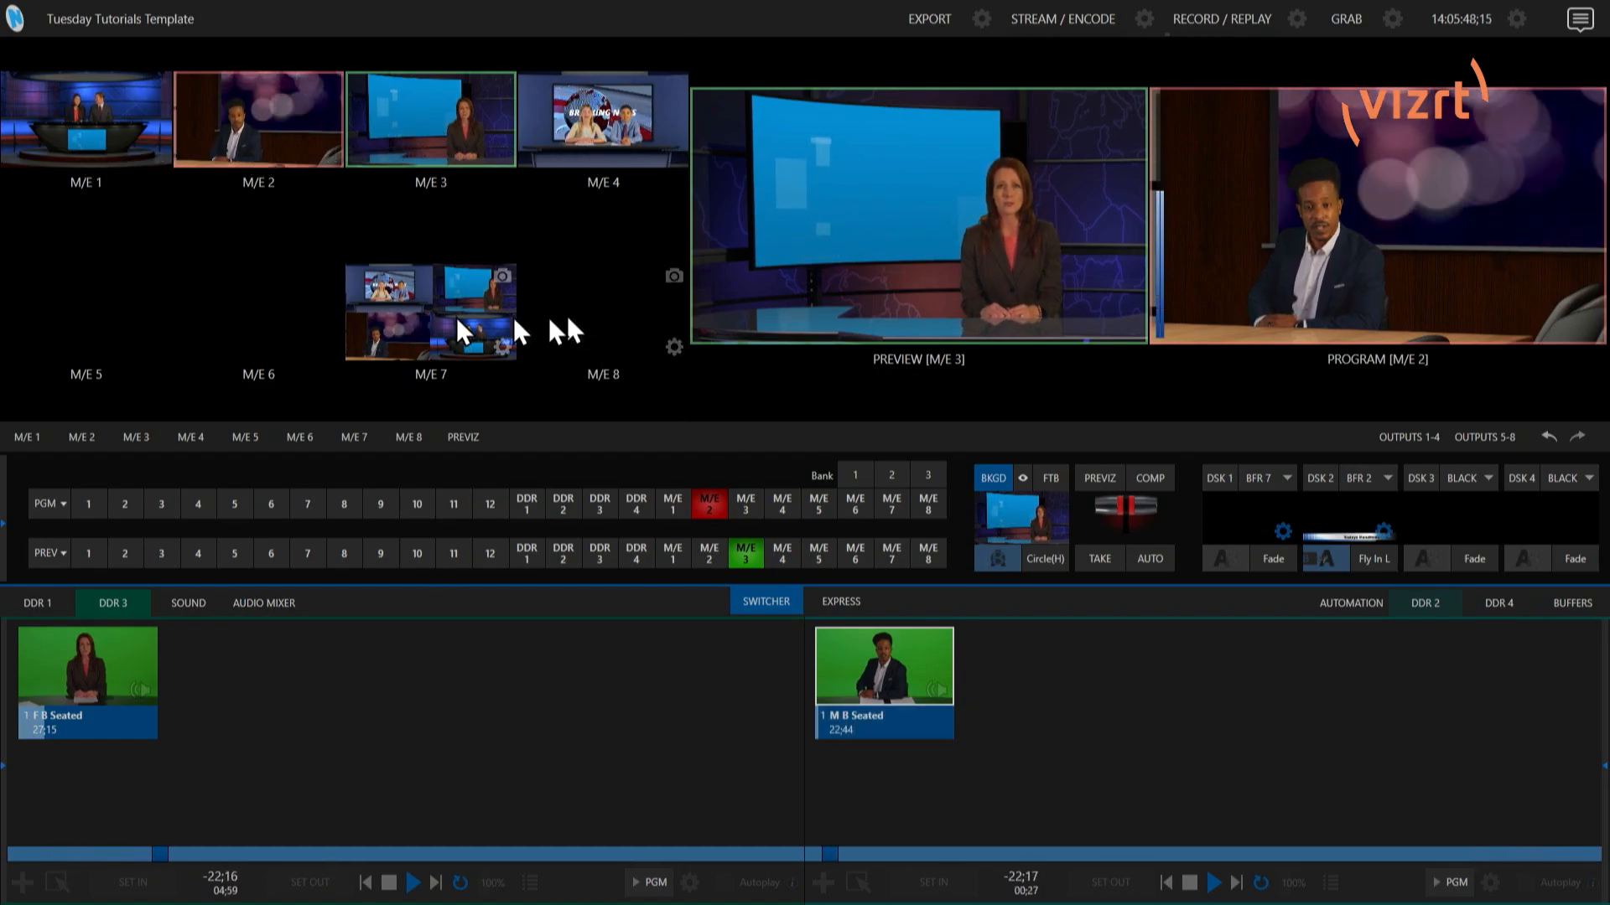
# Step: Assign INPUT 1 to the M/E 5 viewport and INPUT 2 to the M/E 6 viewport of the multiview
pyautogui.rightClick(80, 321)
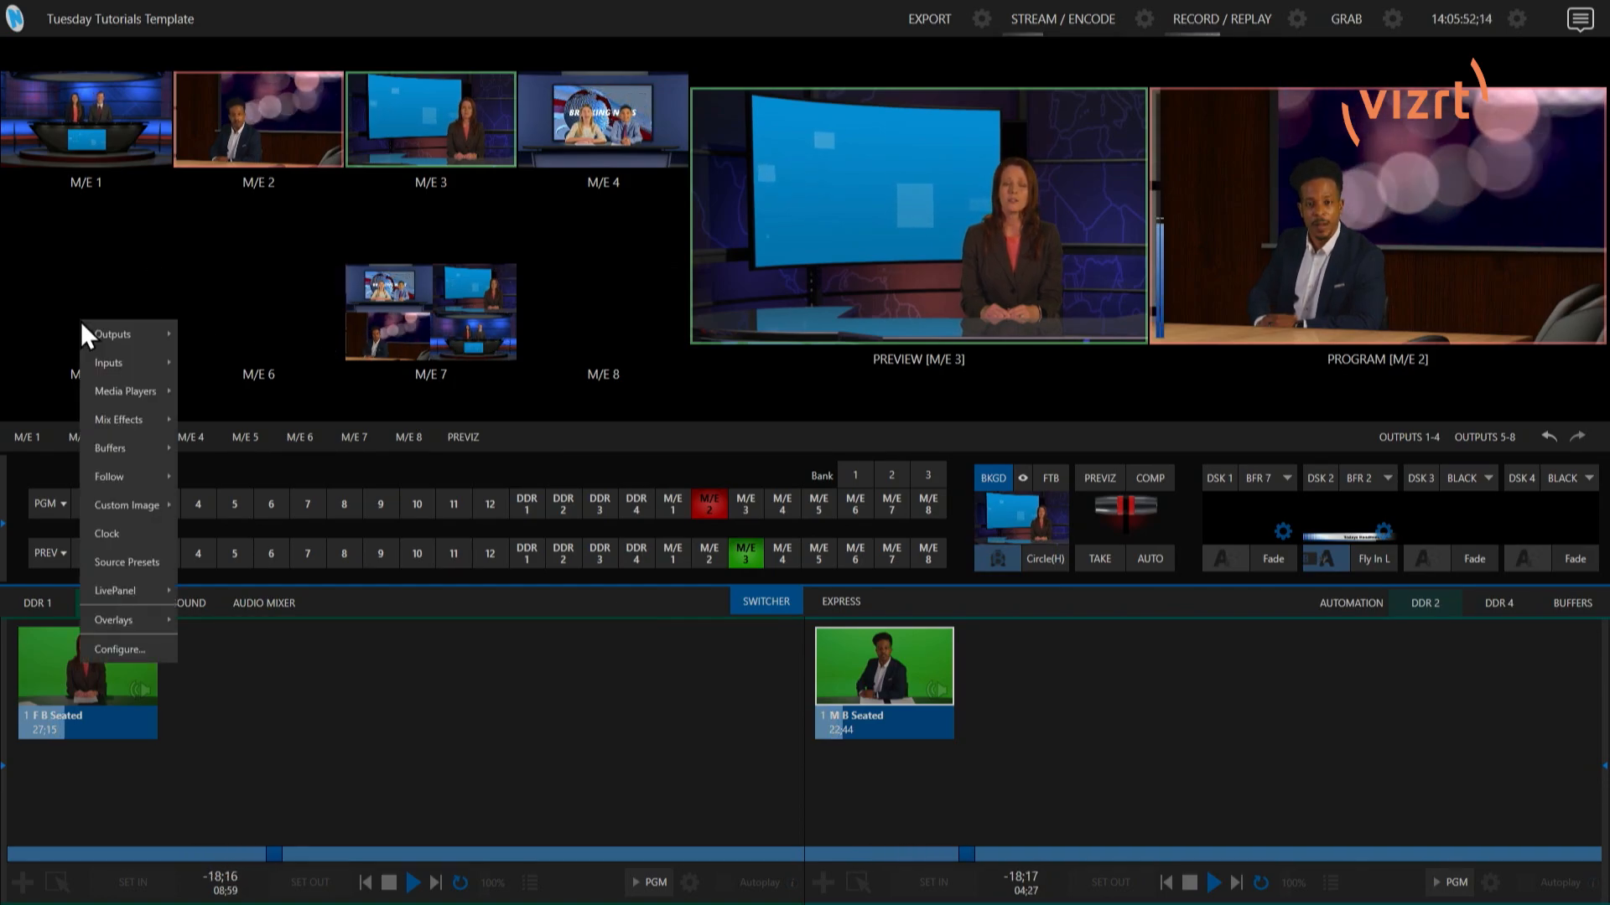
pyautogui.moveTo(139, 359)
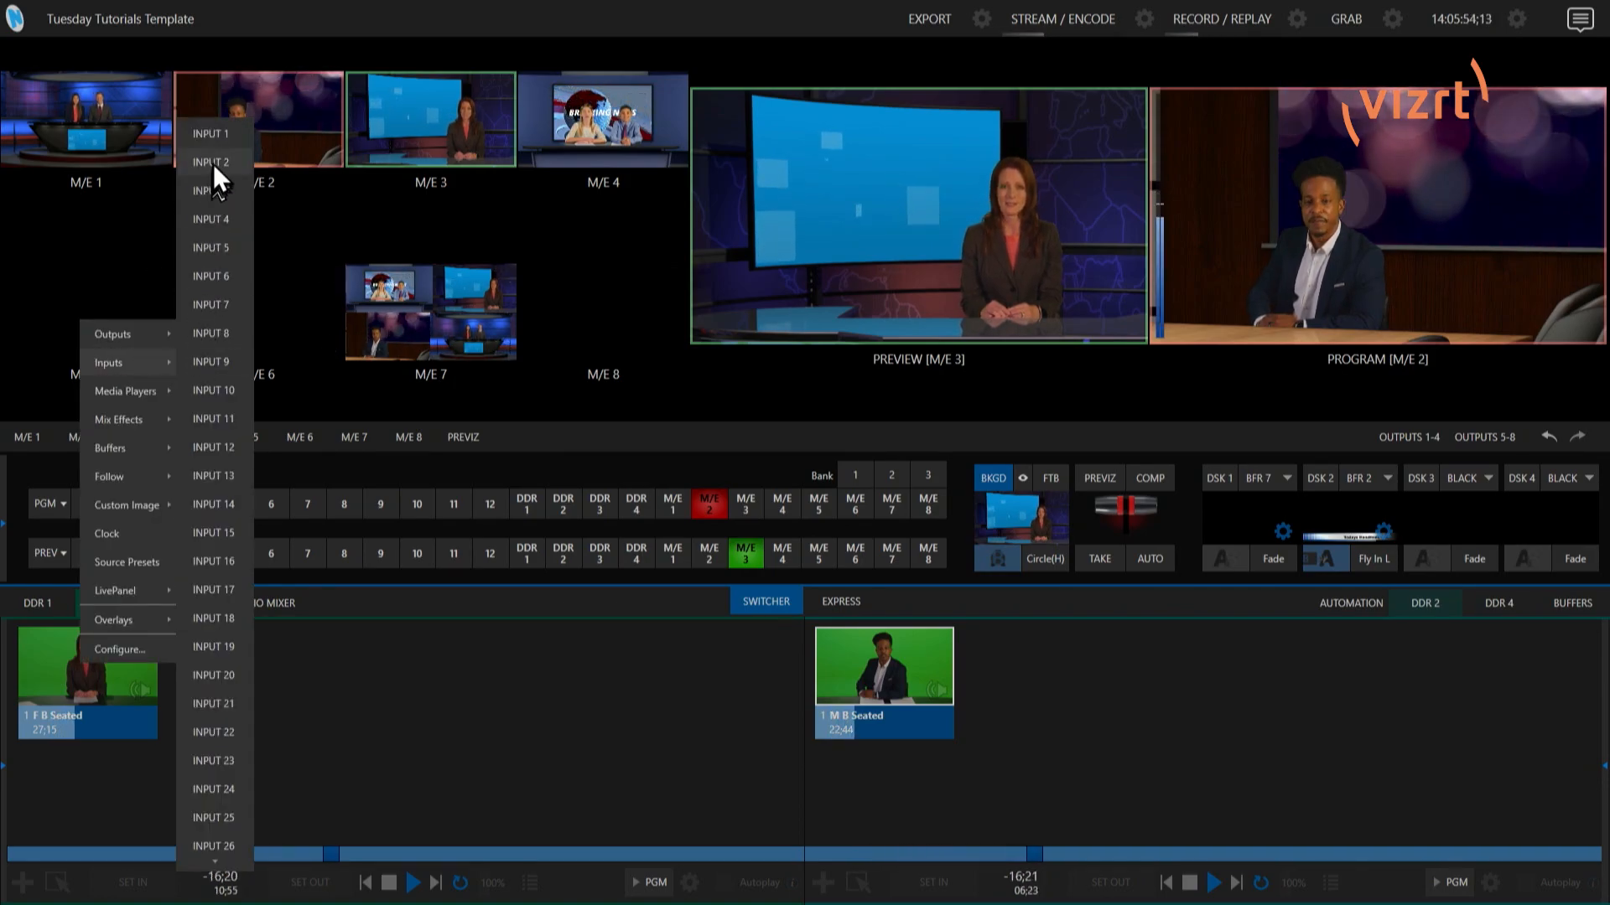
pyautogui.click(215, 135)
pyautogui.rightClick(262, 320)
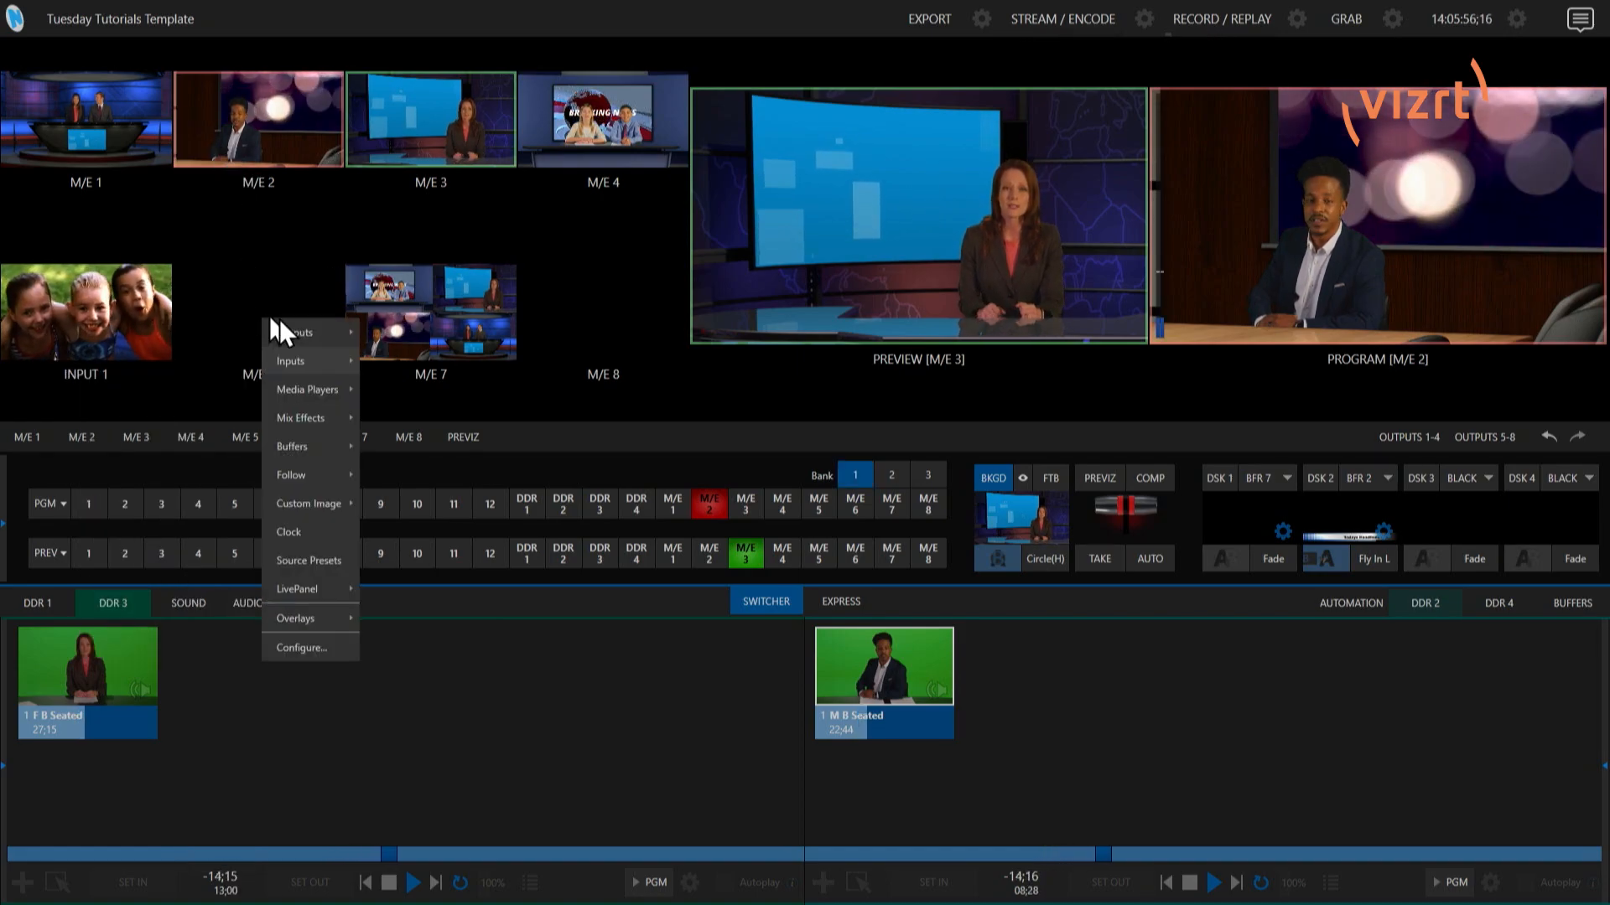
pyautogui.moveTo(309, 361)
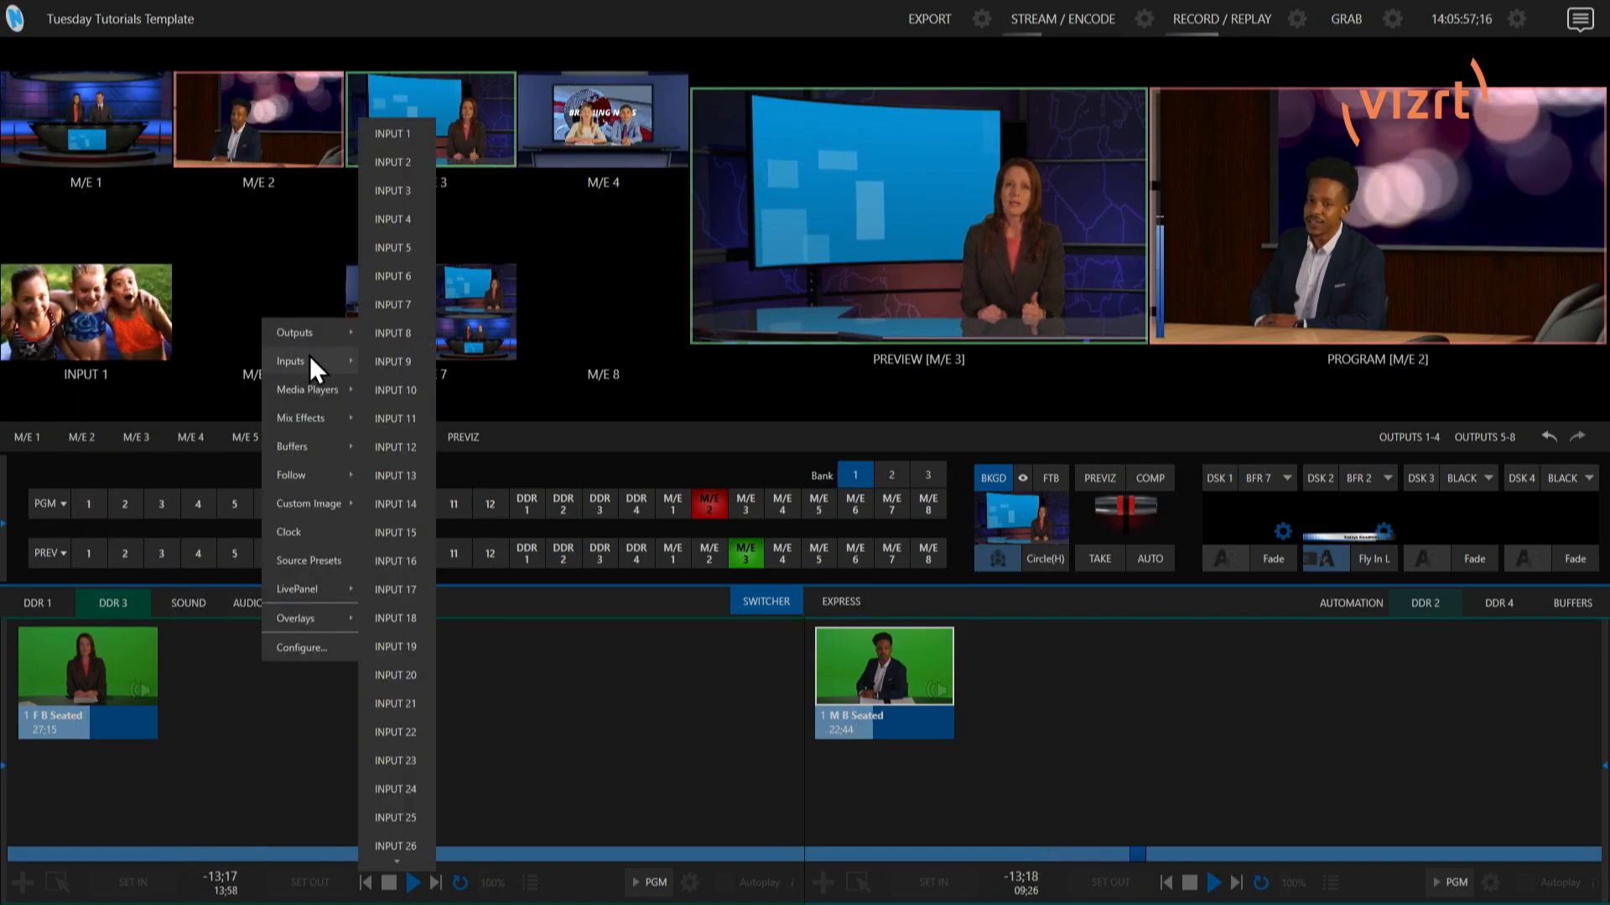
pyautogui.click(396, 160)
# Step: Assign INPUT 3 to the M/E 7 viewport and INPUT 4 to the M/E 8 viewport of the multiview
pyautogui.rightClick(416, 300)
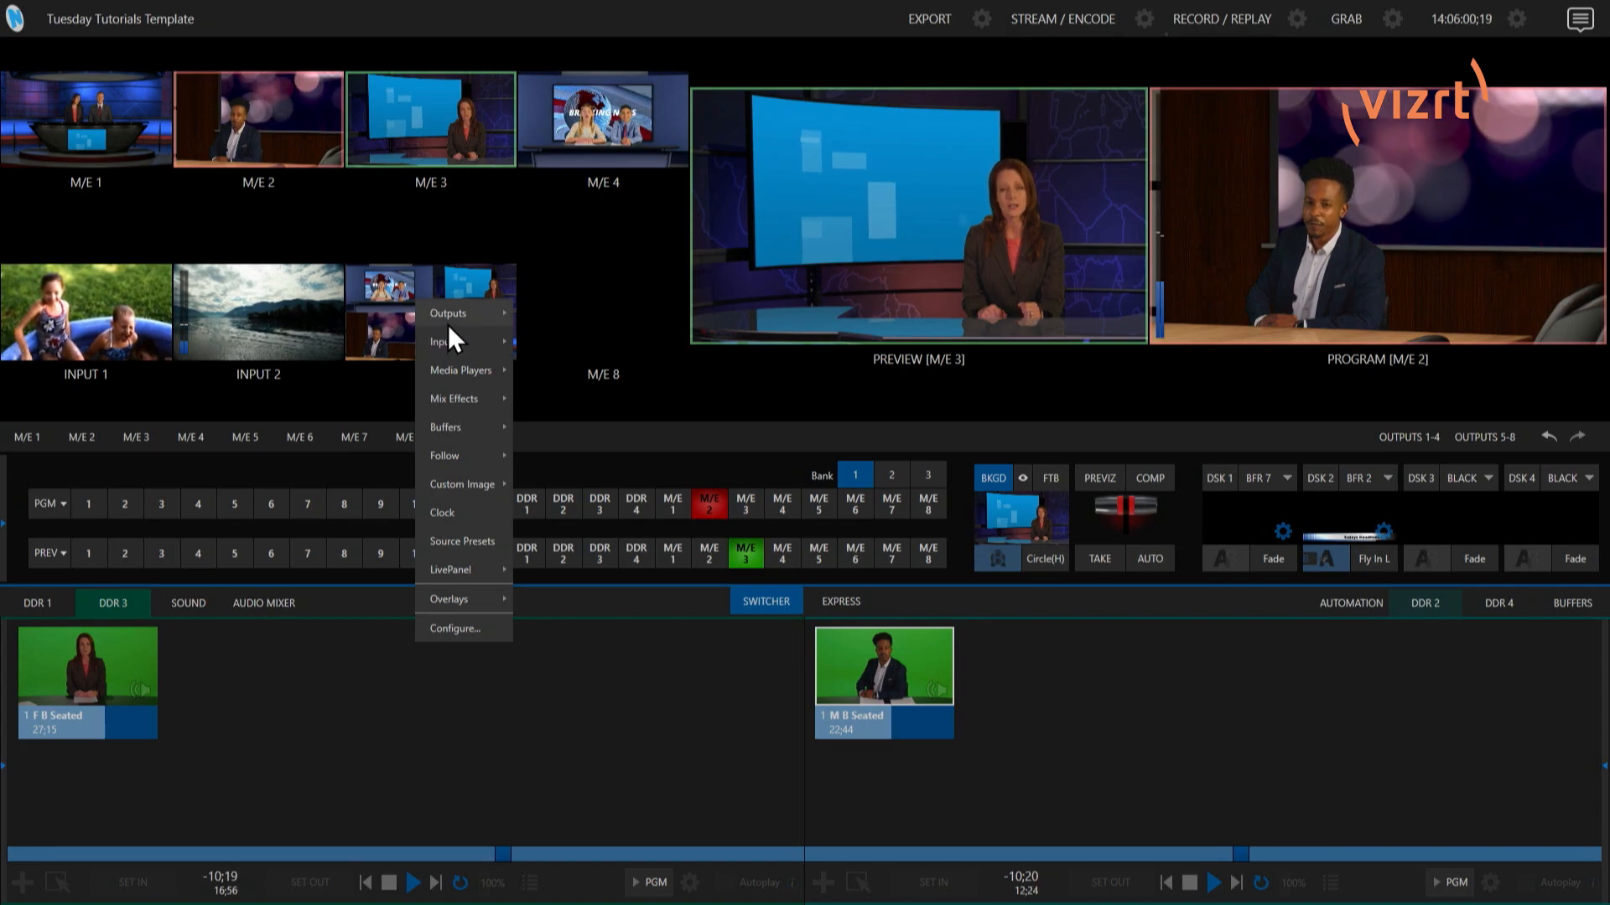
pyautogui.moveTo(482, 346)
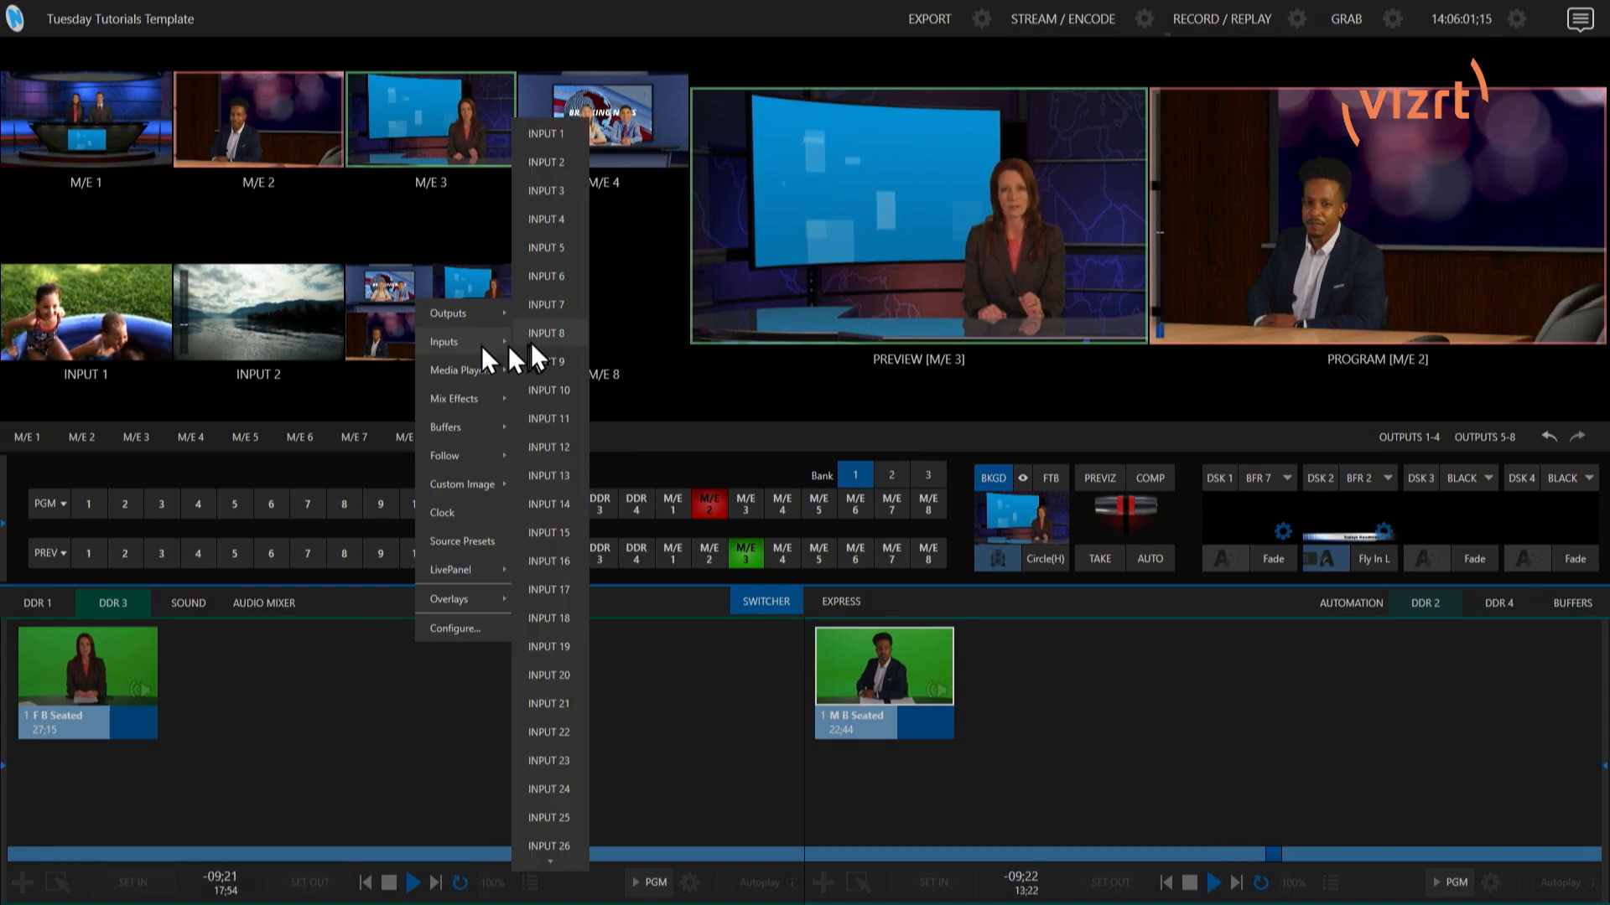
pyautogui.click(554, 189)
pyautogui.rightClick(581, 309)
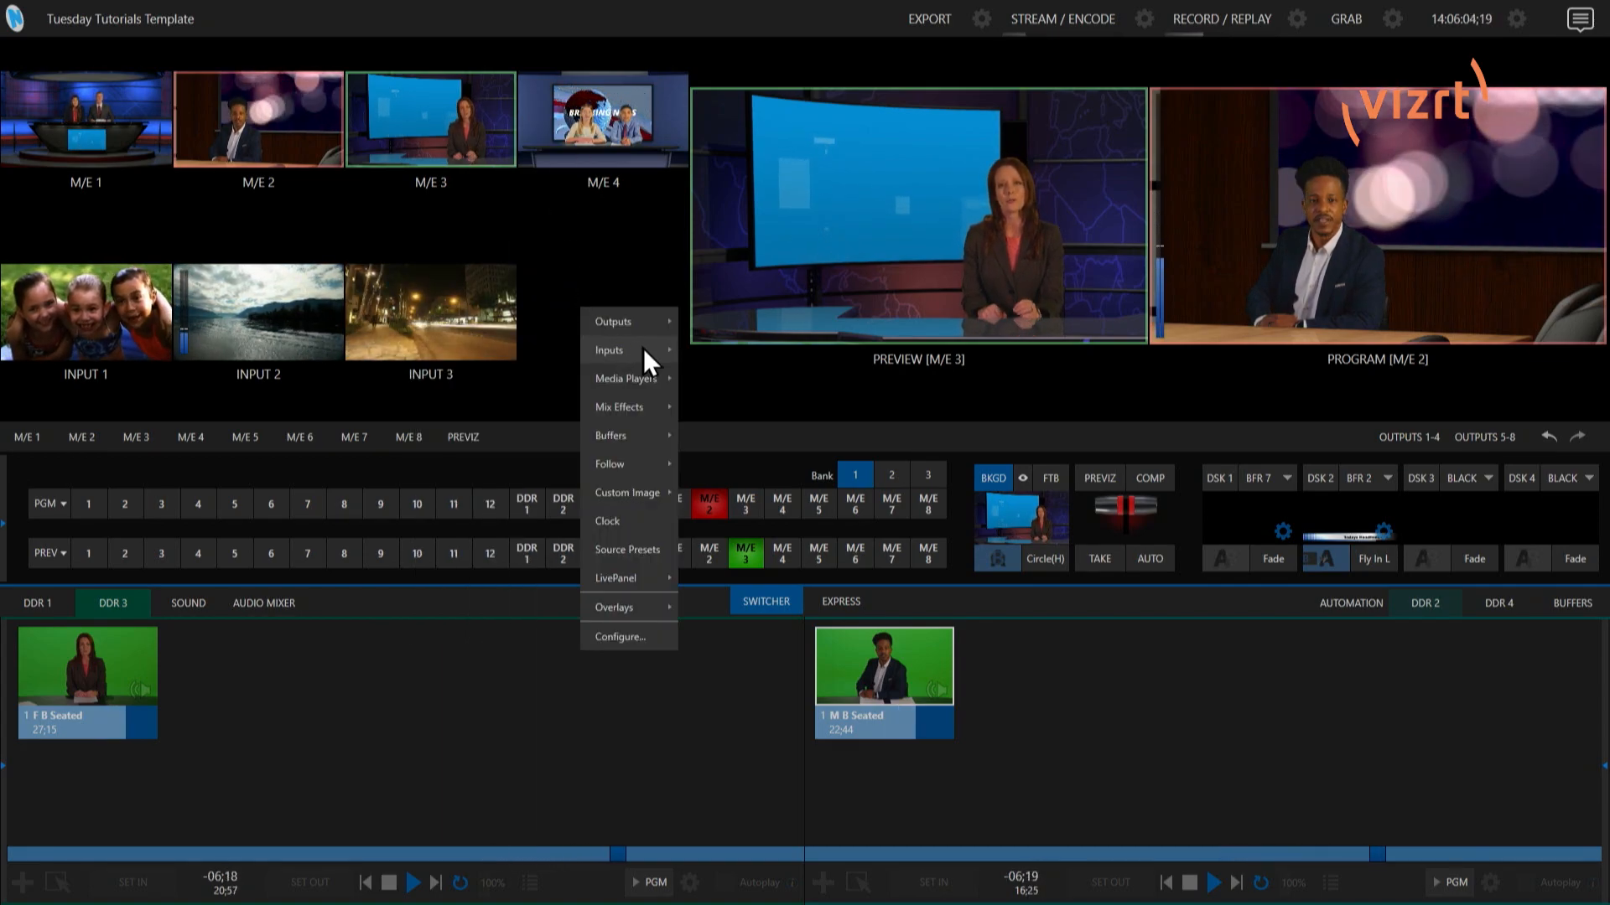
pyautogui.moveTo(642, 352)
pyautogui.click(713, 219)
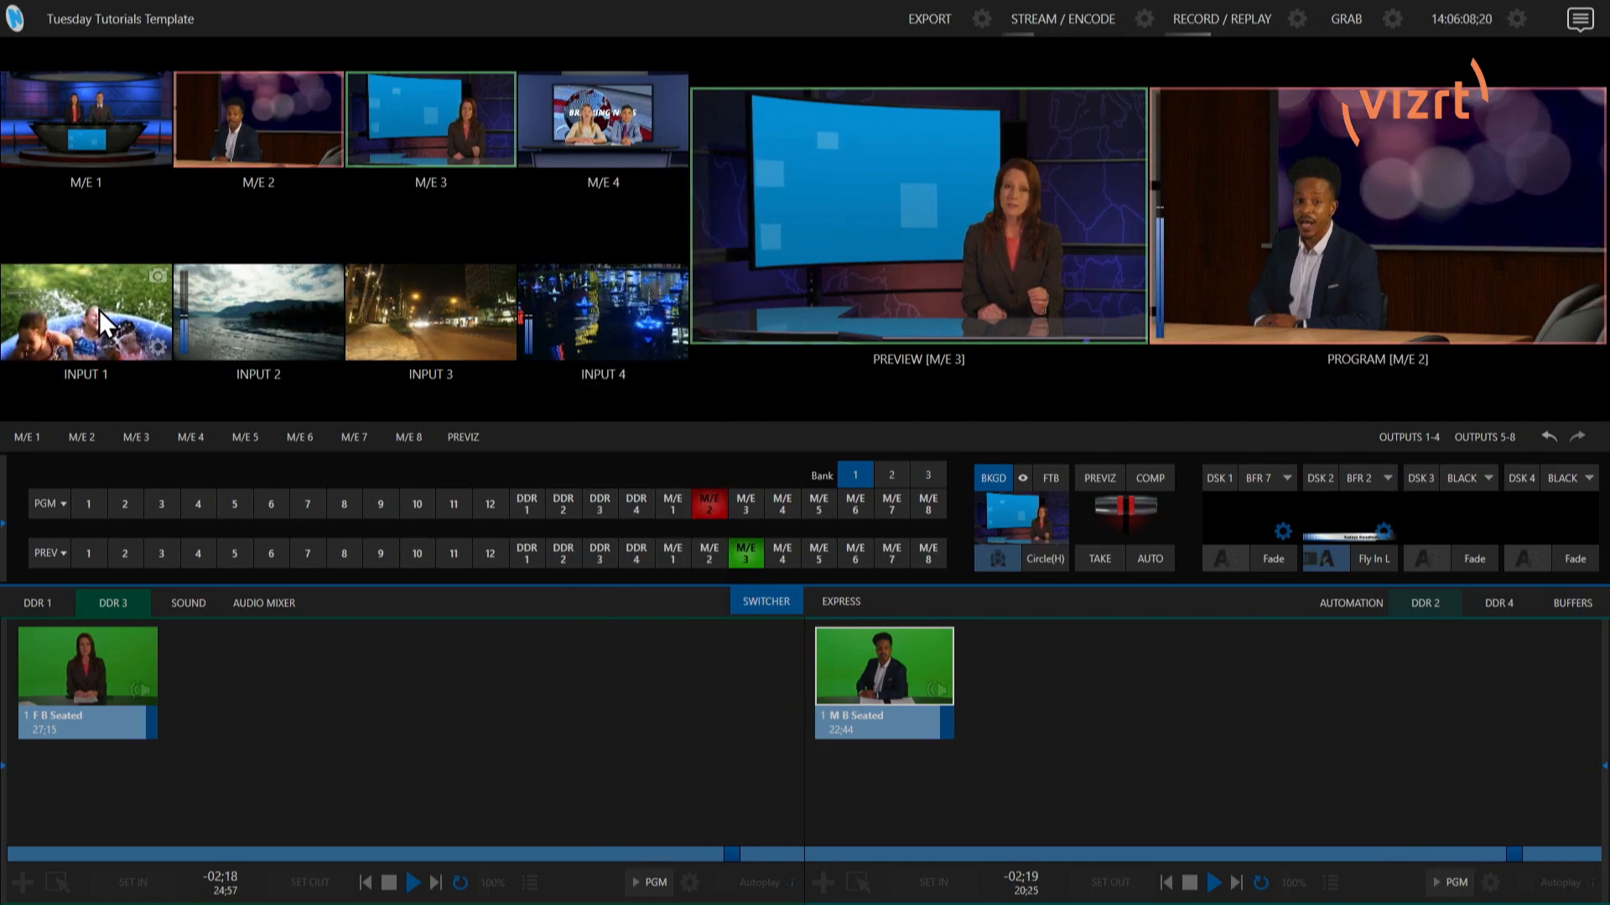
pyautogui.moveTo(160, 349)
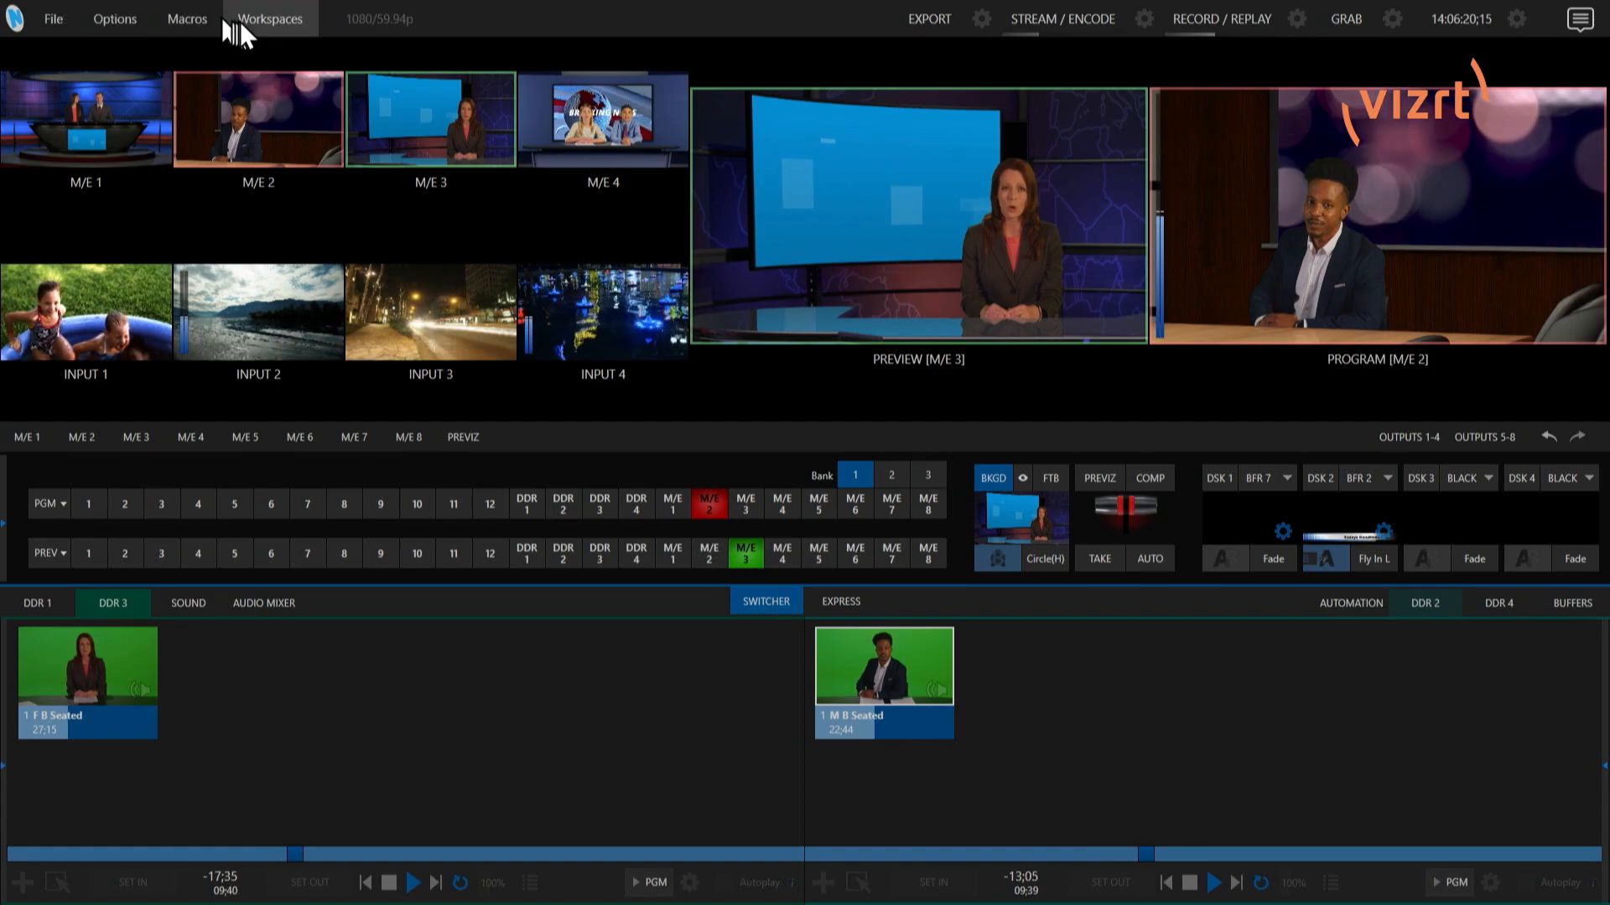
# Step: Switch Multiview 1 to workspace D and back to A to check the customized viewports
pyautogui.click(253, 20)
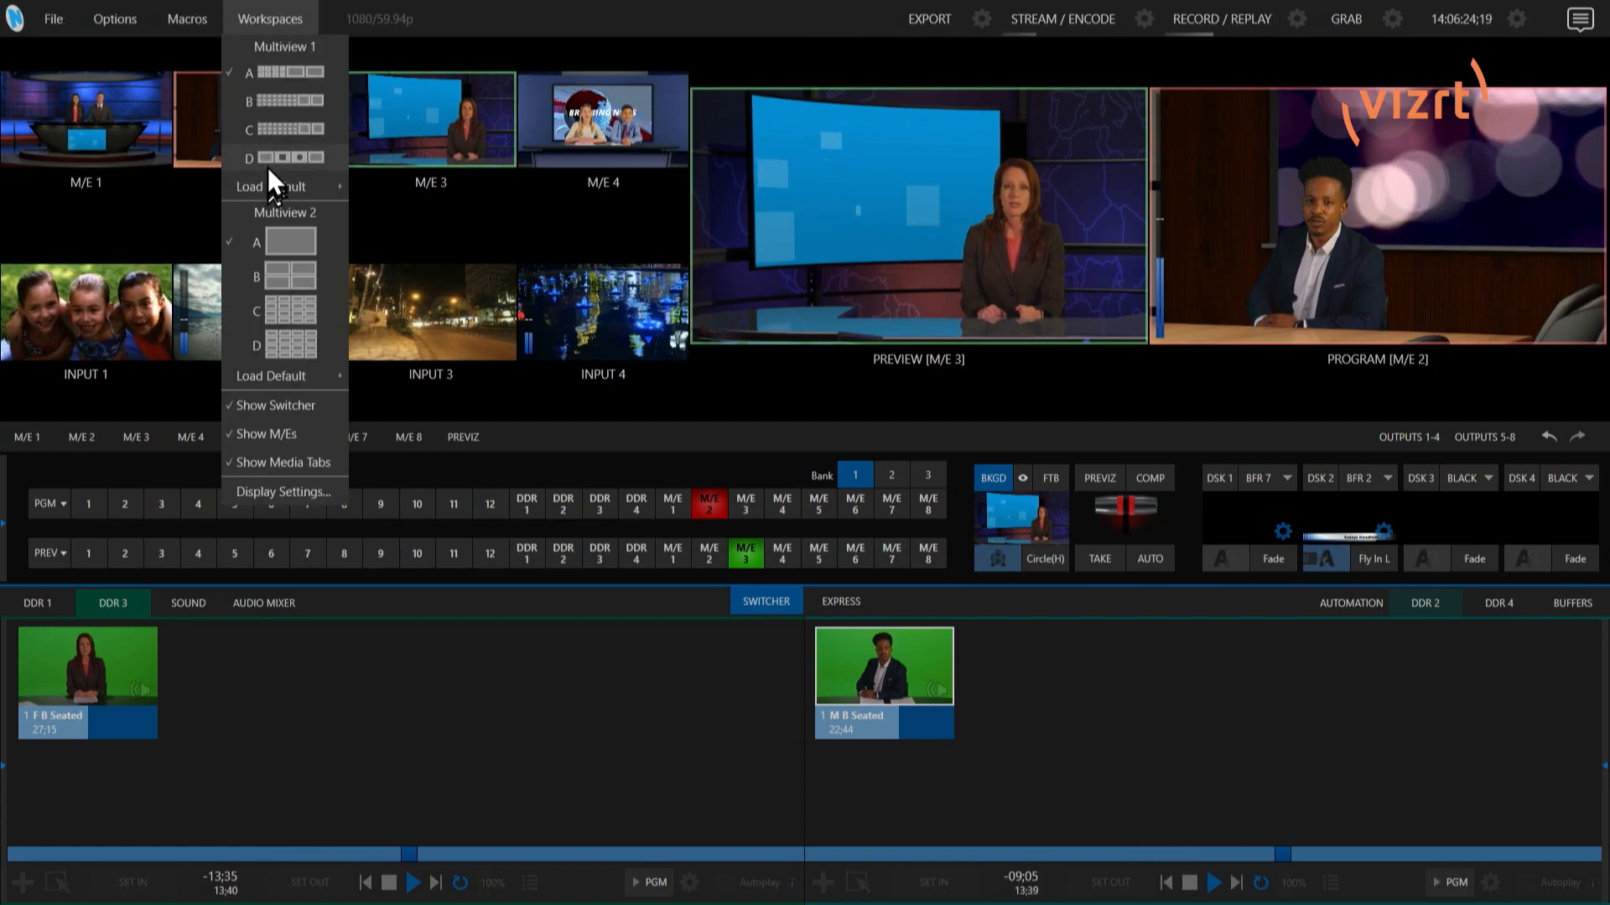
pyautogui.click(291, 157)
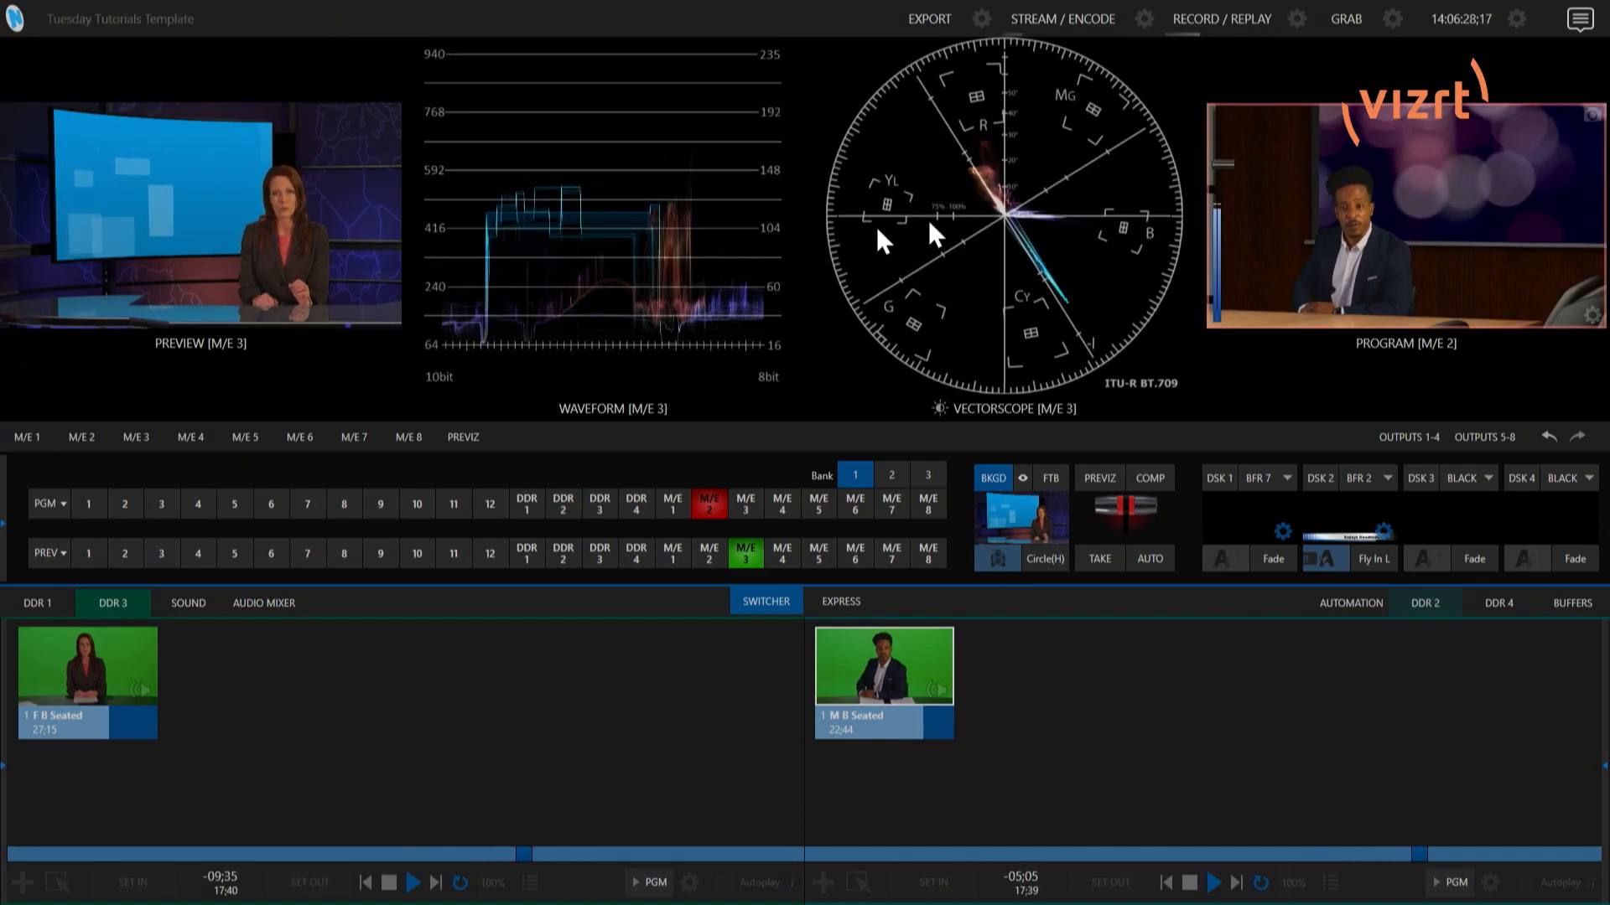
pyautogui.click(255, 16)
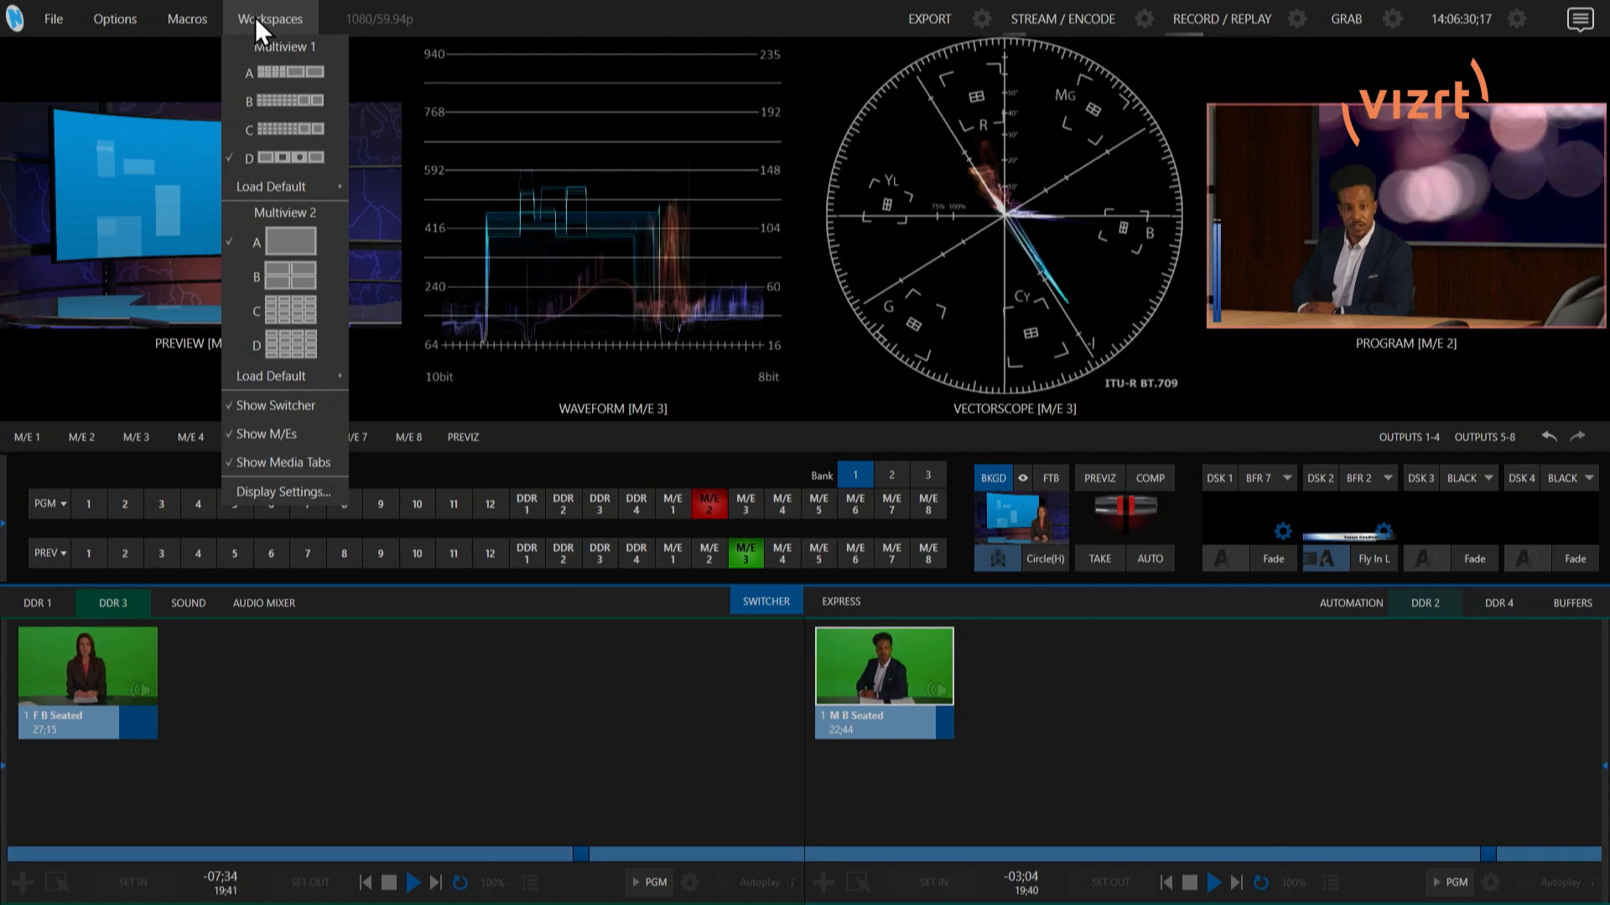
pyautogui.click(294, 75)
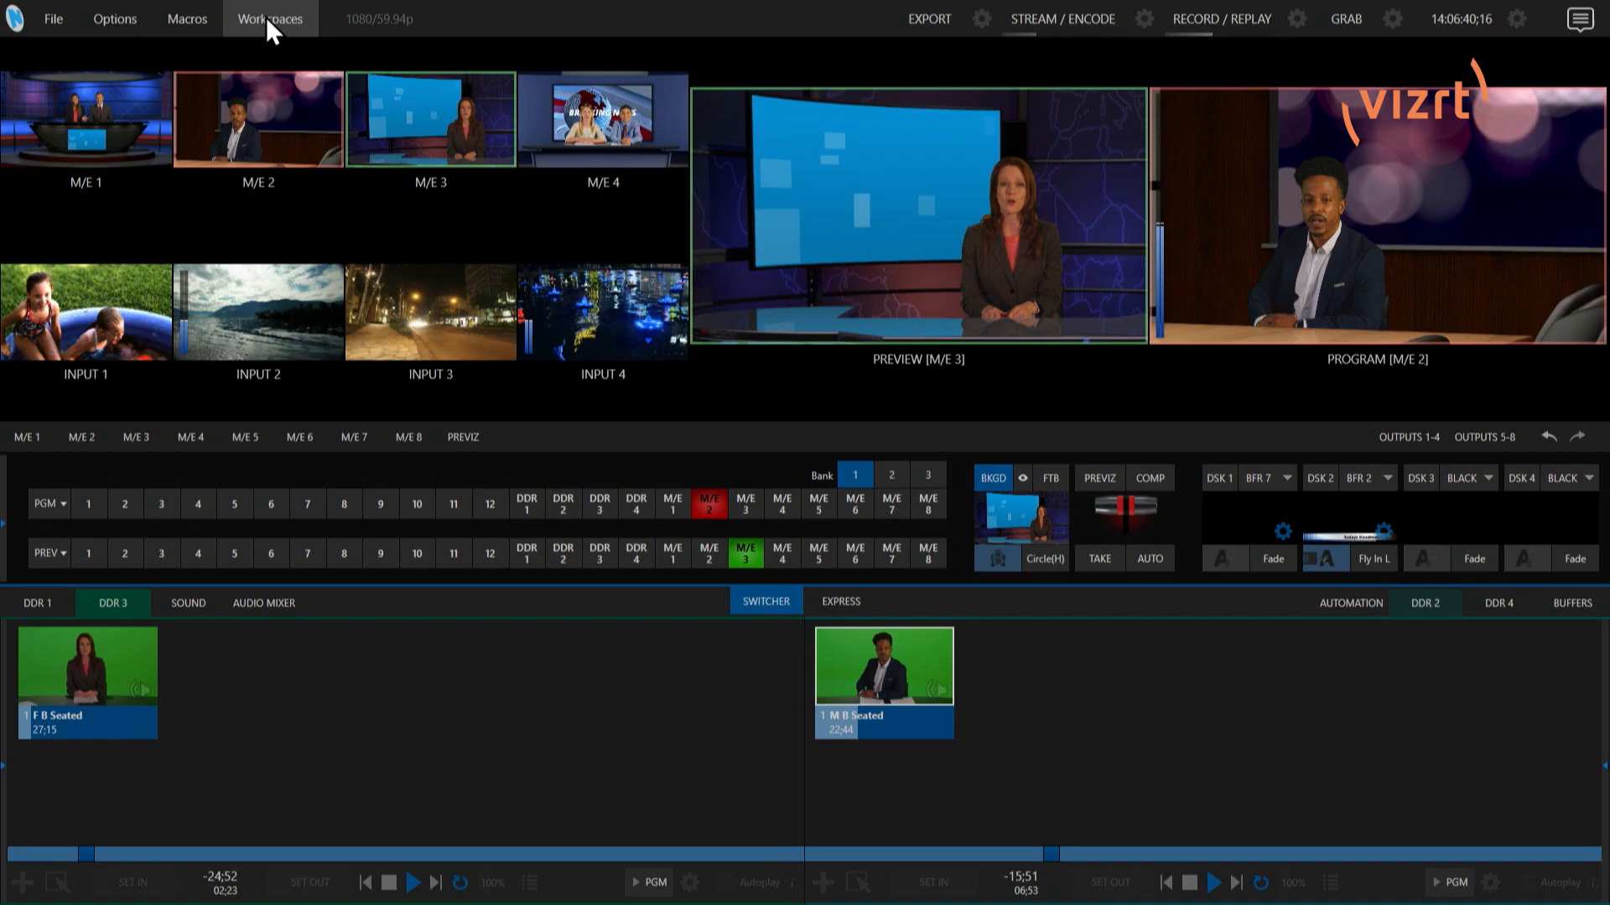
# Step: Load the Bank 1 default layout into workspace A of Multiview 1
pyautogui.click(268, 20)
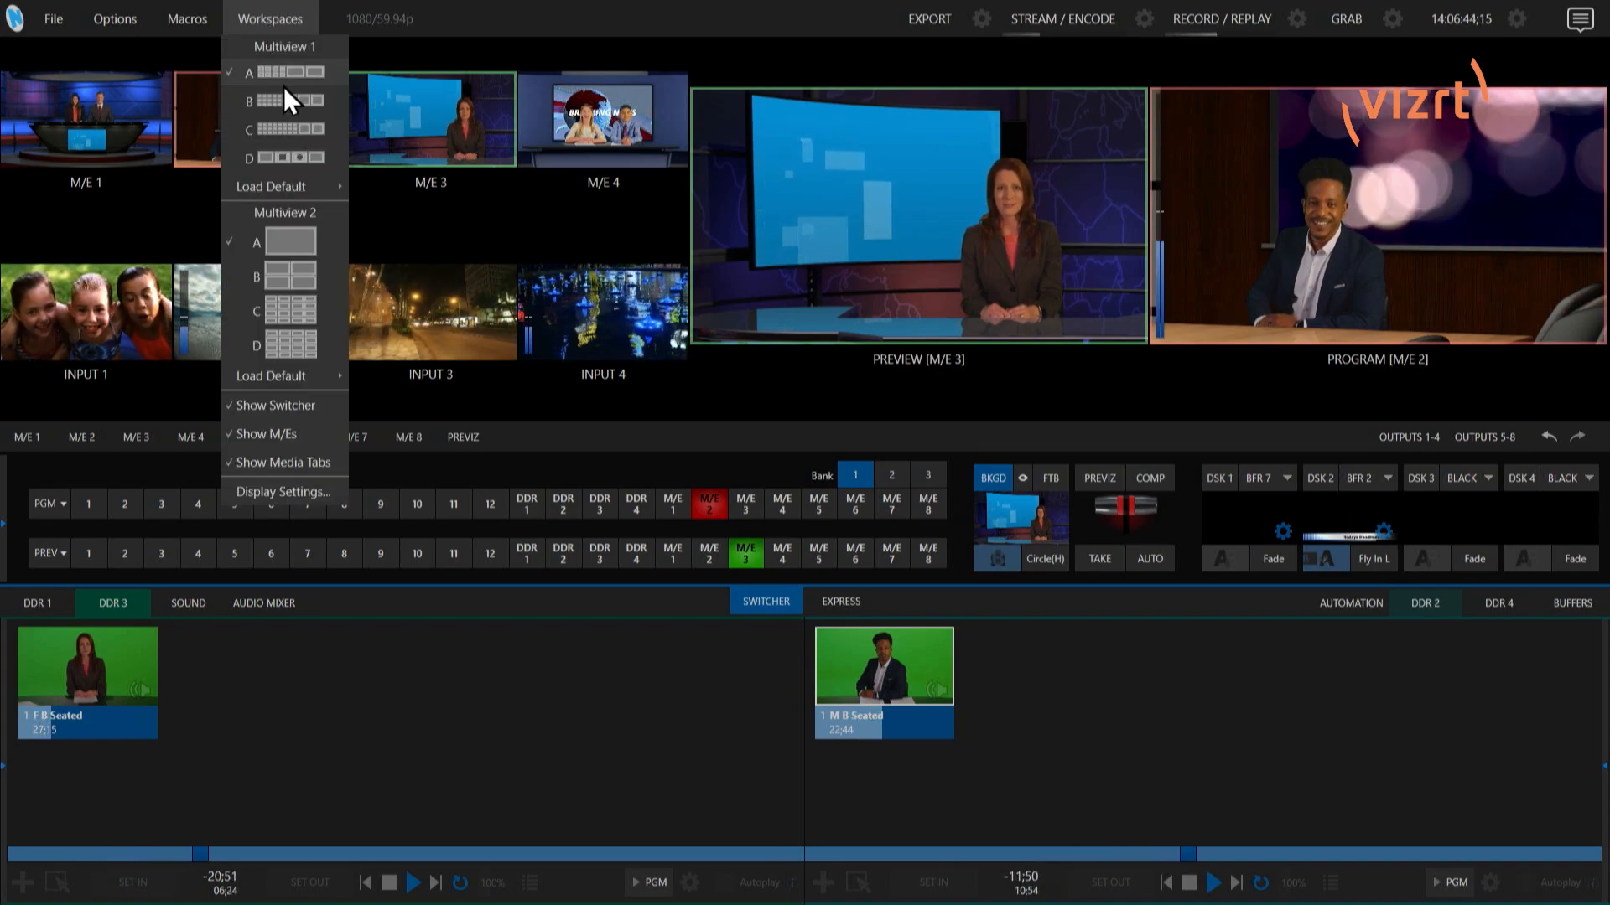
pyautogui.moveTo(309, 190)
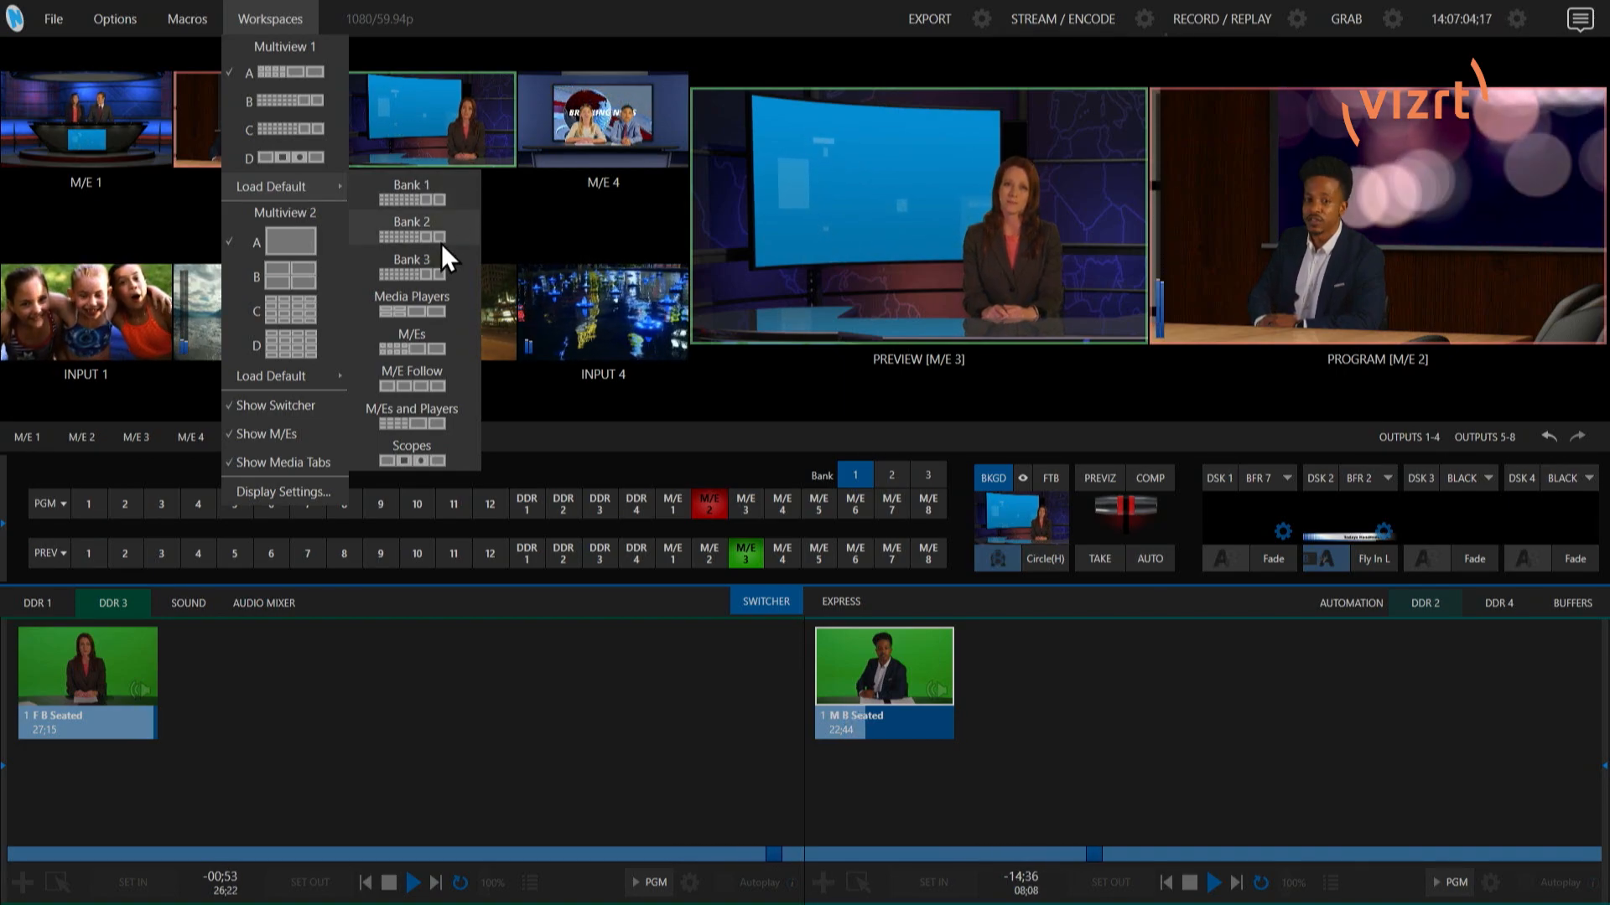
pyautogui.click(438, 190)
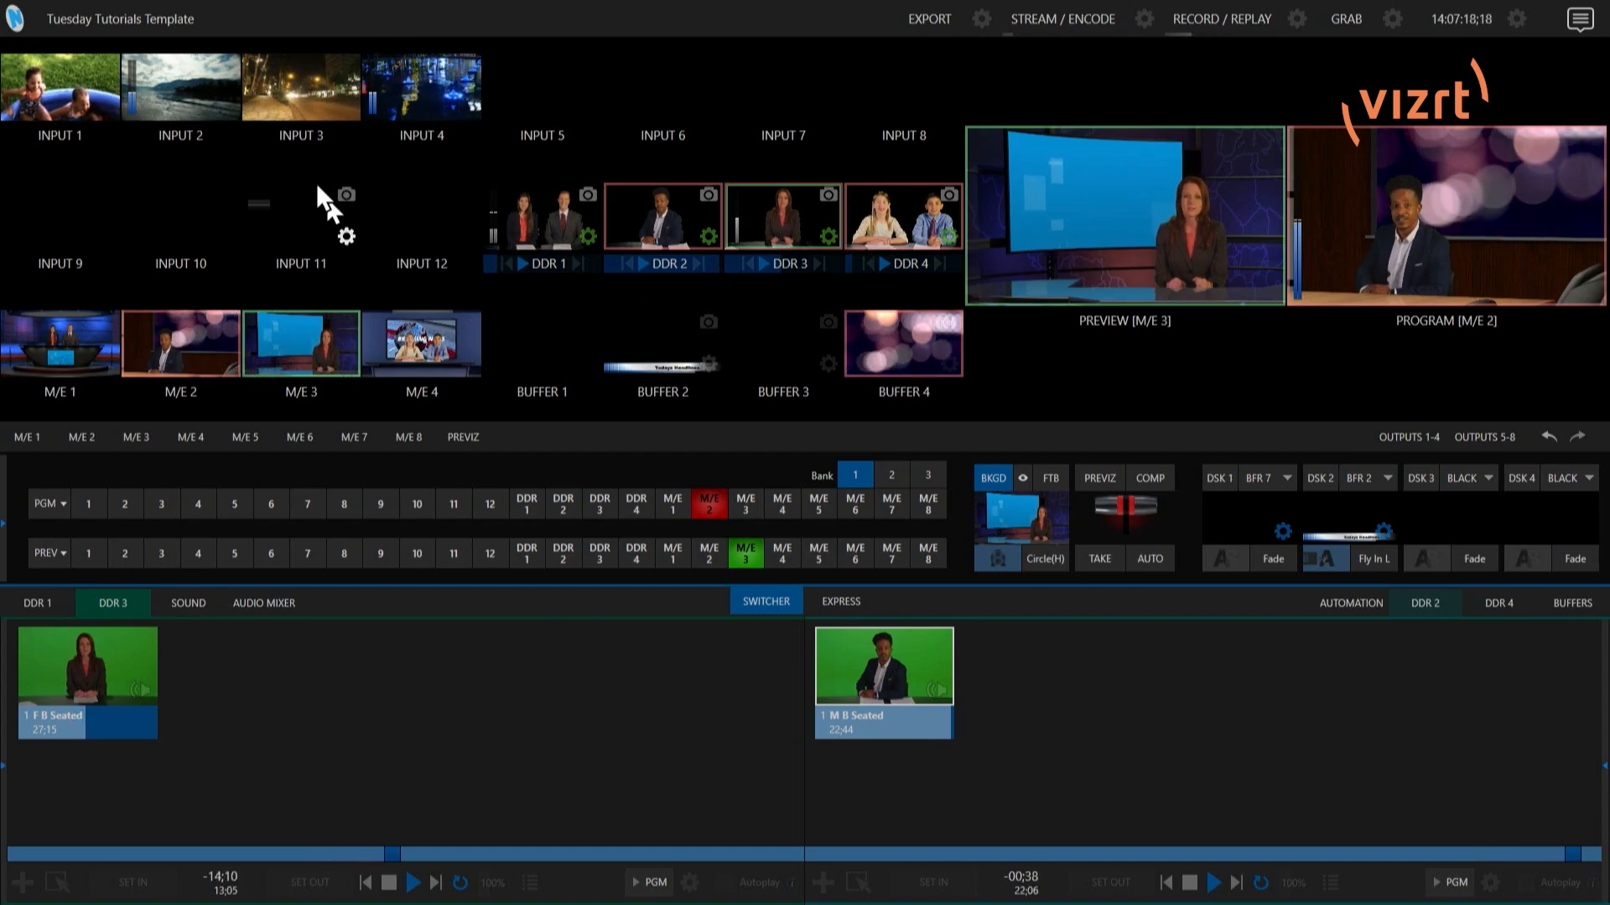
# Step: Compare Multiview 1 workspaces B and D with the loaded layout and return to workspace A
pyautogui.click(269, 32)
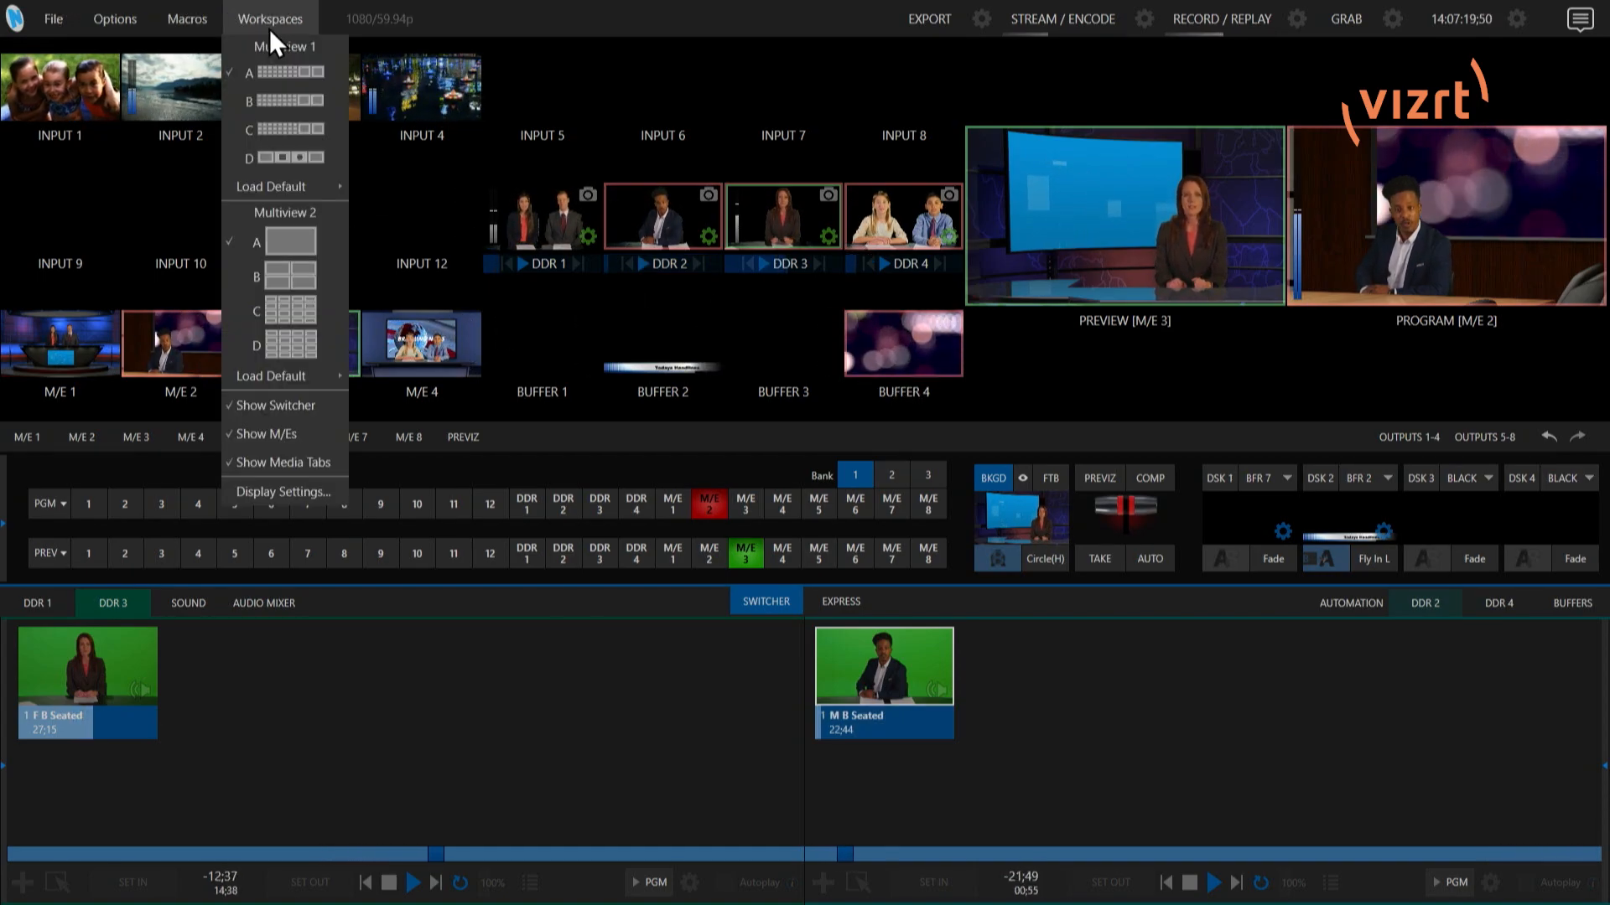
pyautogui.click(293, 91)
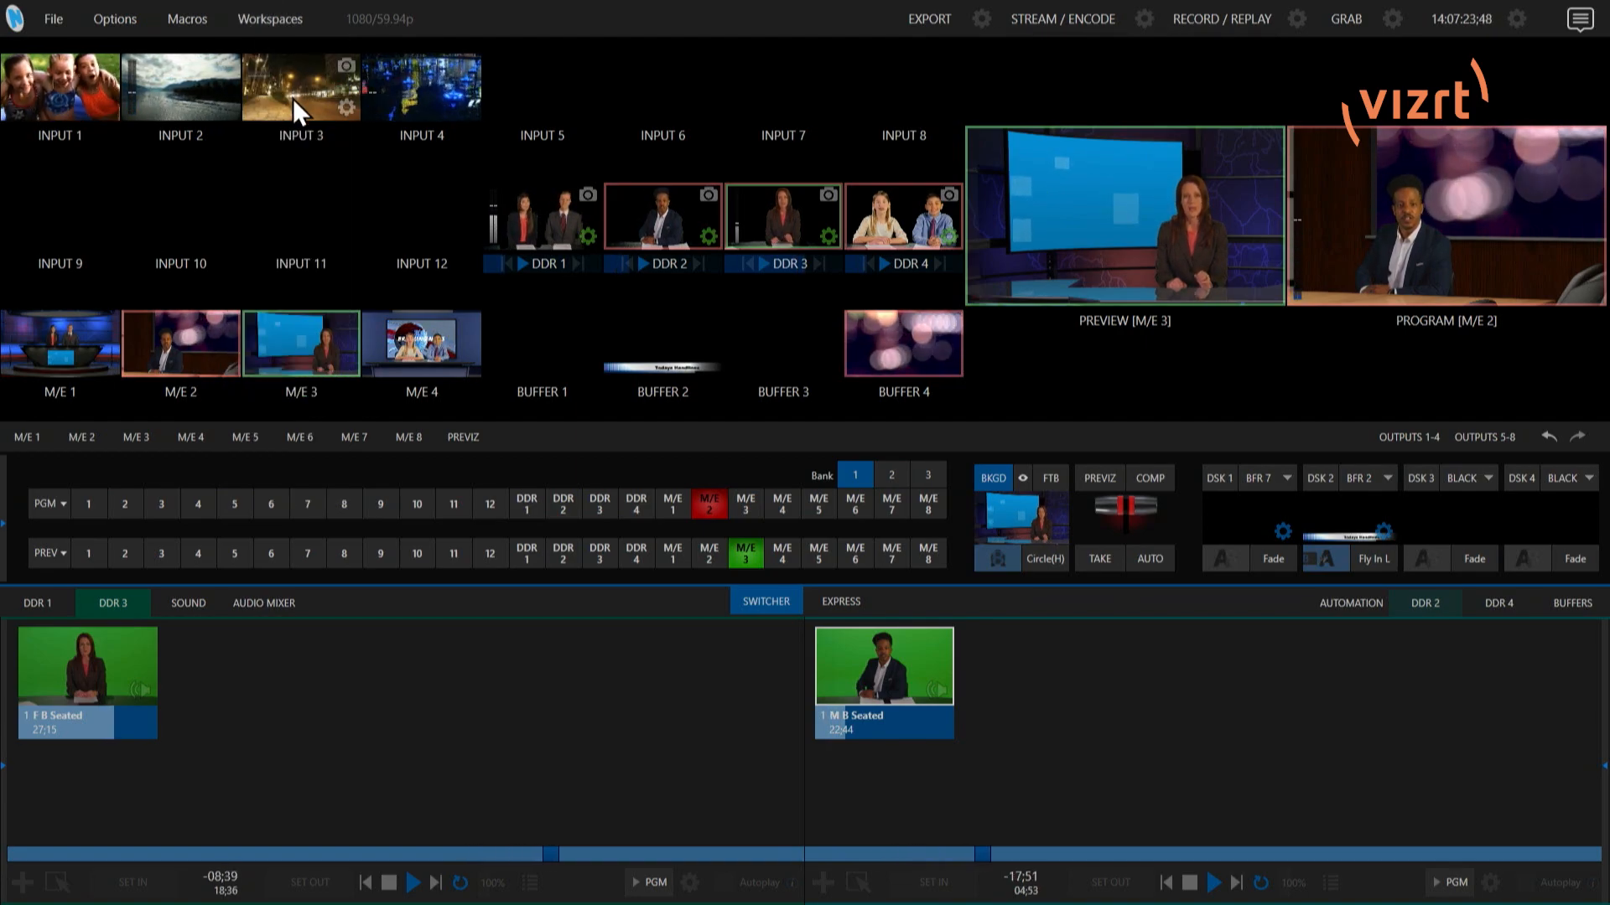
pyautogui.click(263, 33)
pyautogui.click(279, 160)
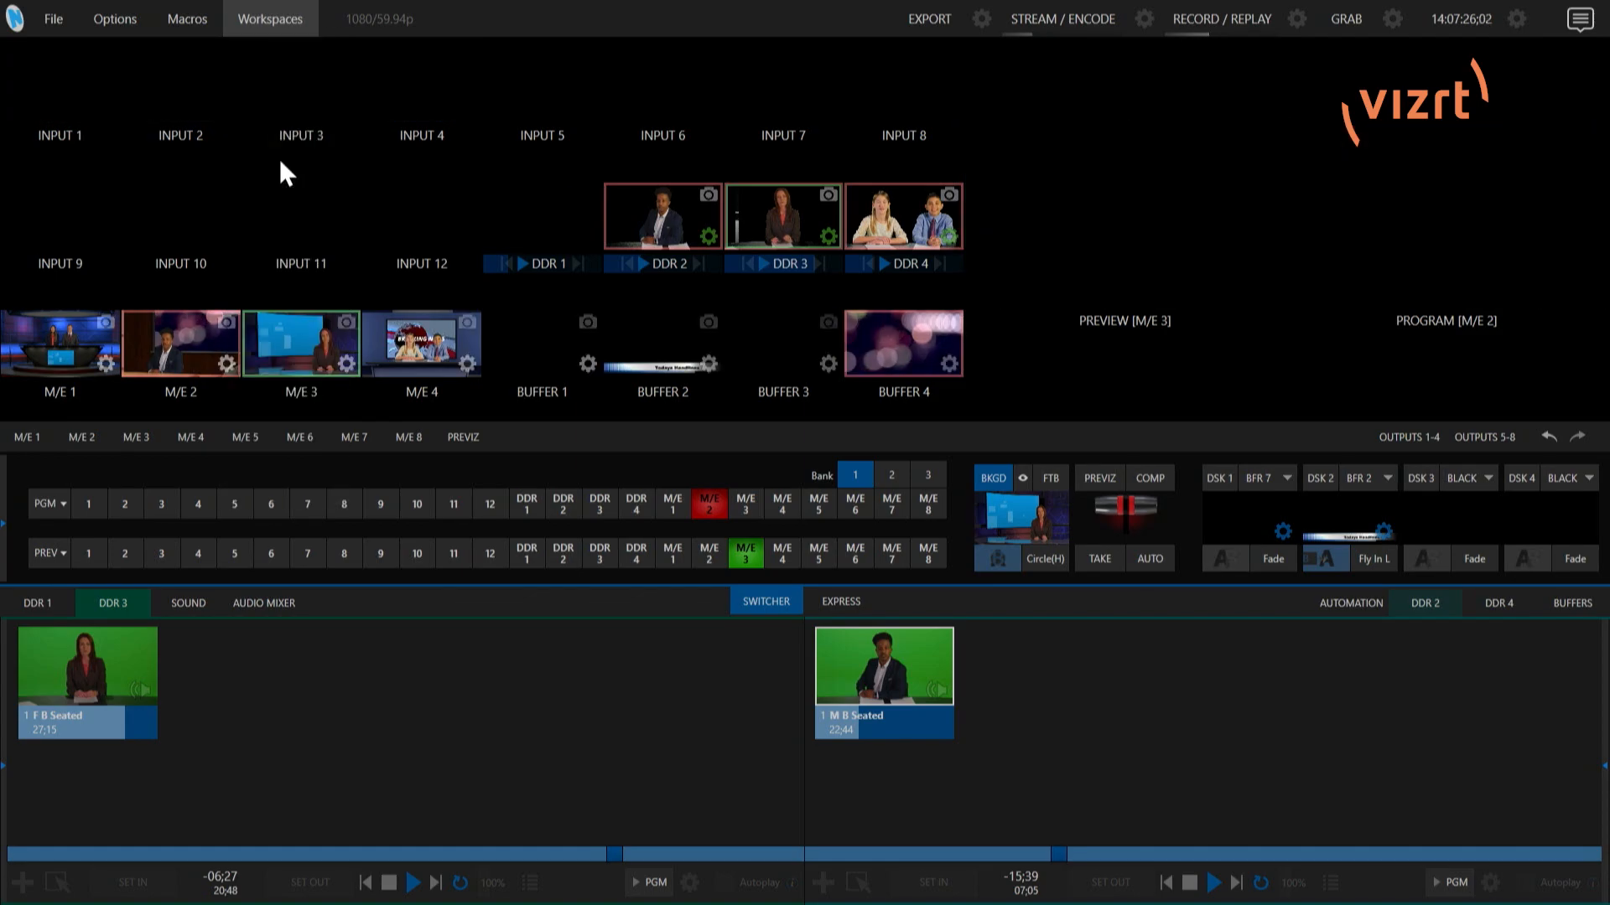
pyautogui.click(260, 23)
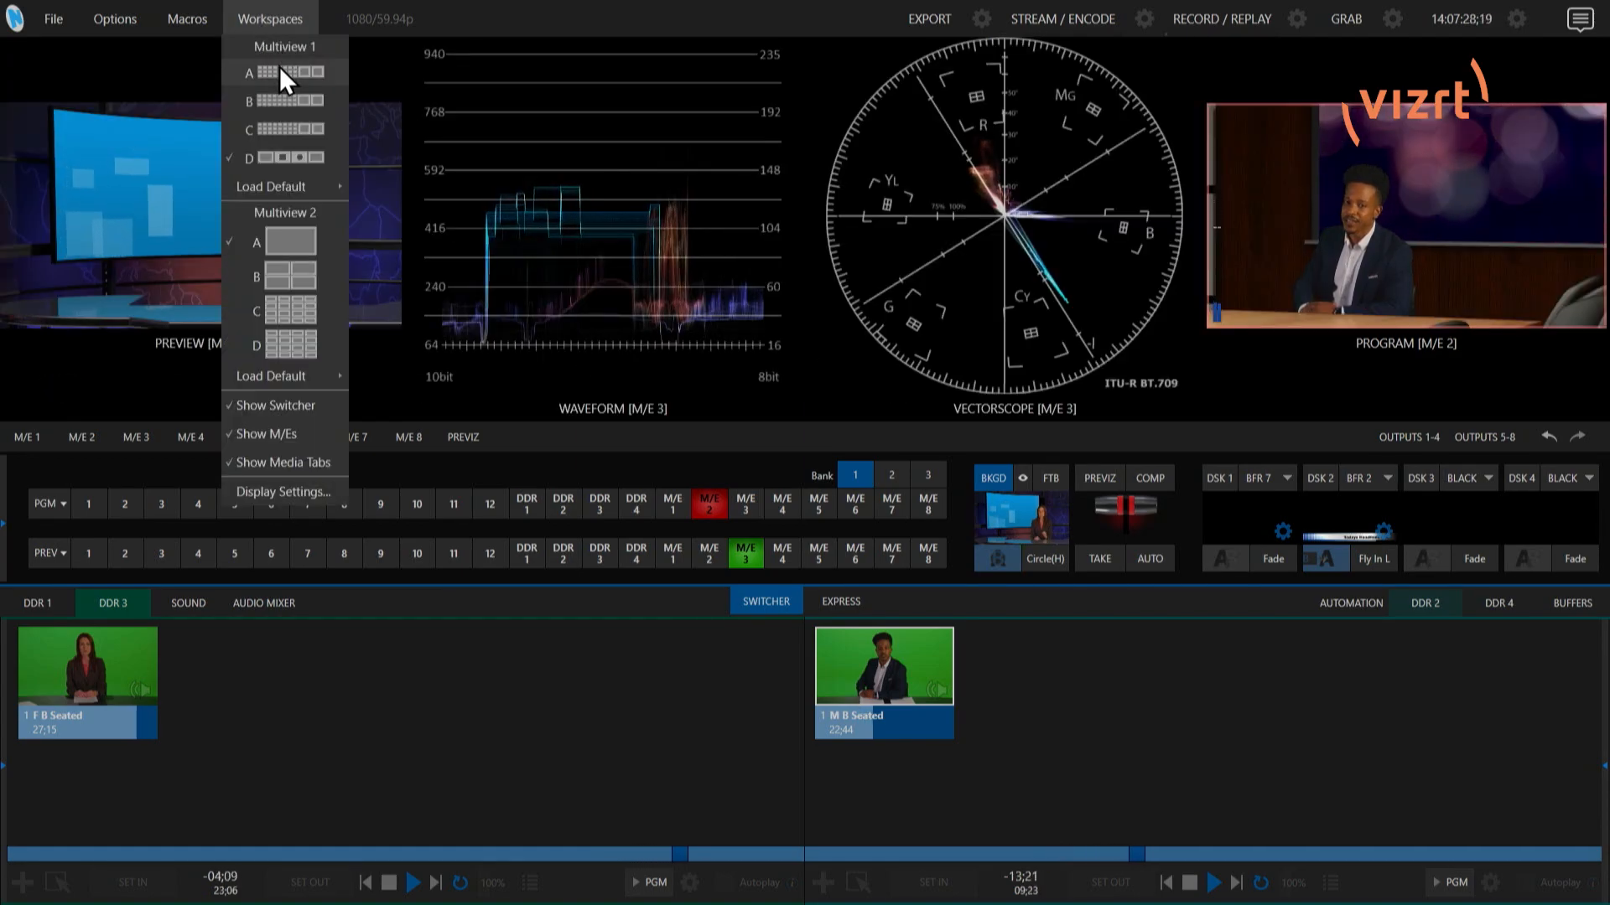
pyautogui.click(280, 71)
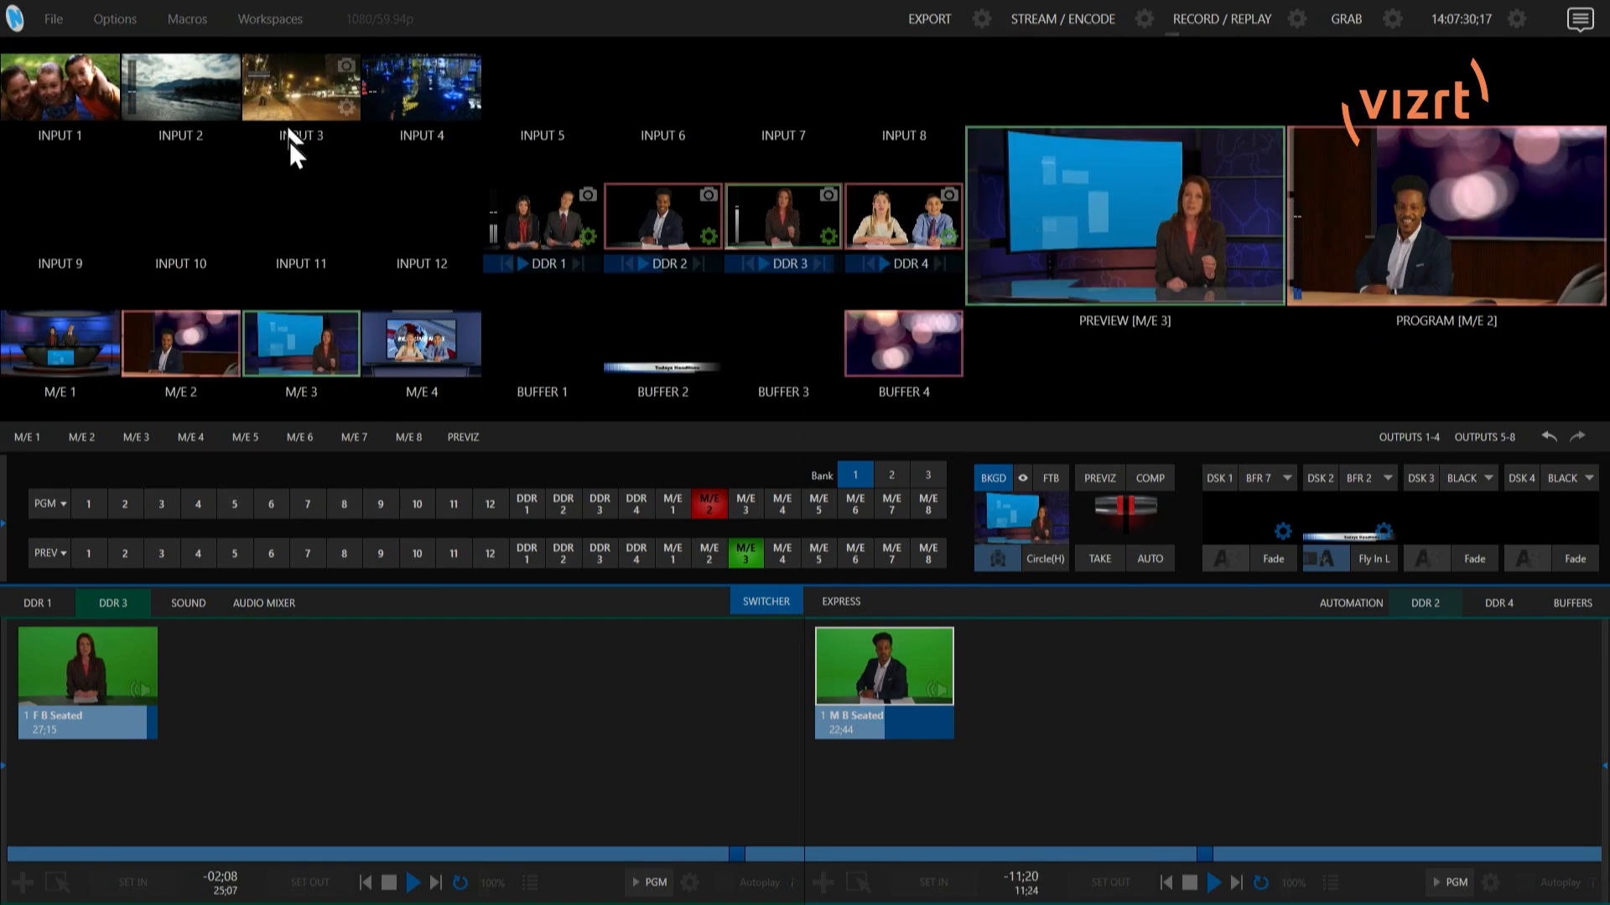
# Step: Load the M/Es default layout into workspace A of Multiview 1
pyautogui.click(275, 16)
pyautogui.moveTo(295, 191)
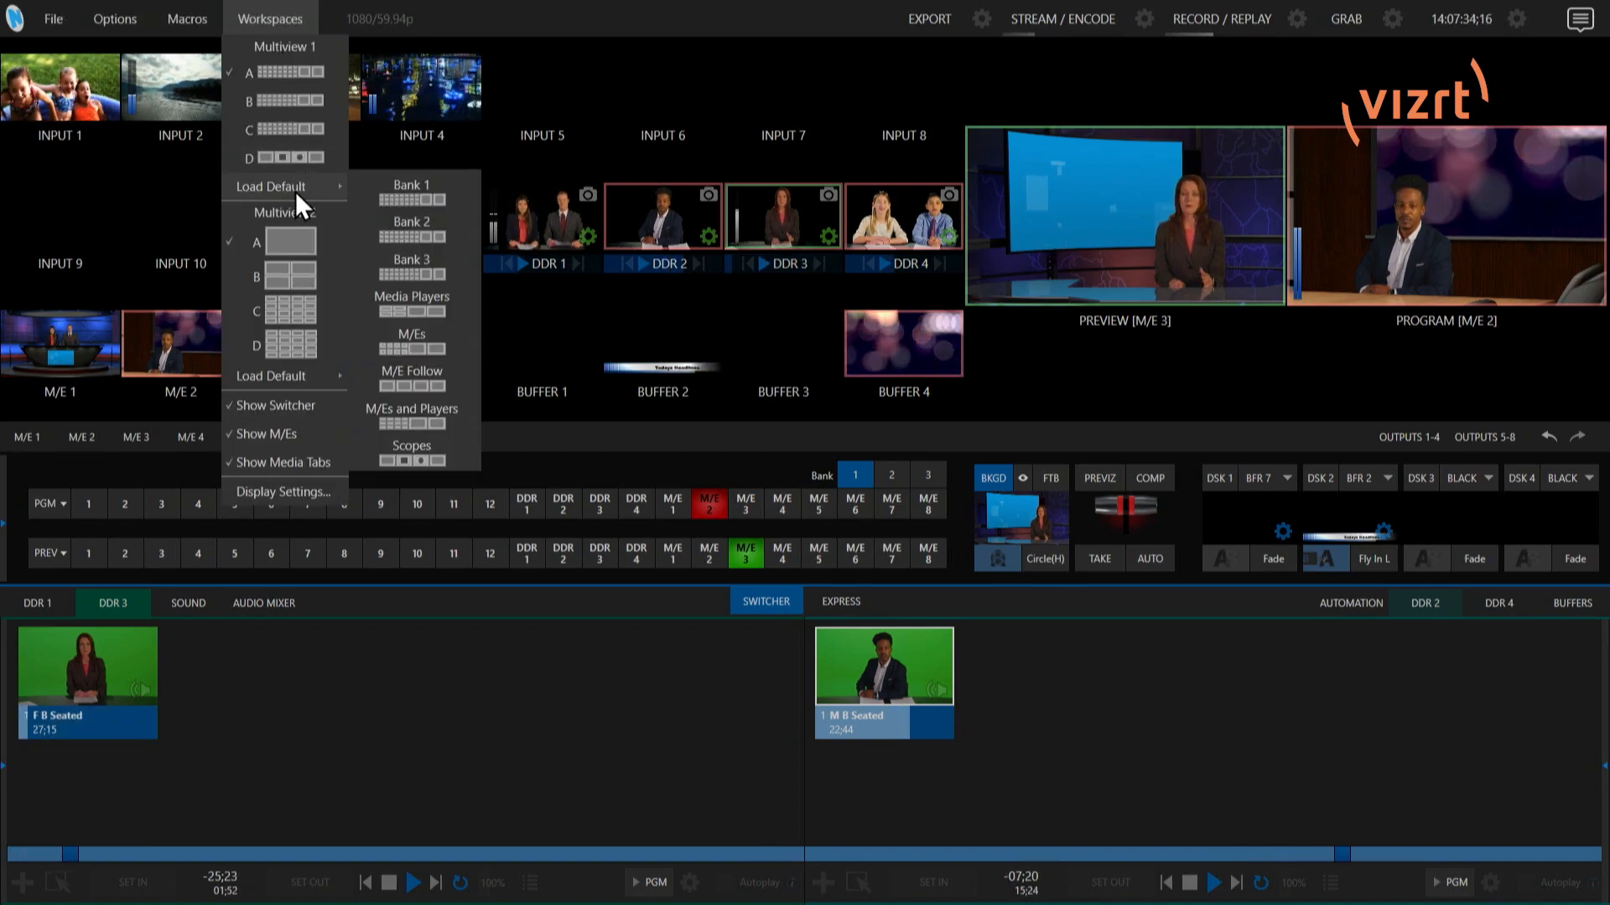
pyautogui.click(419, 350)
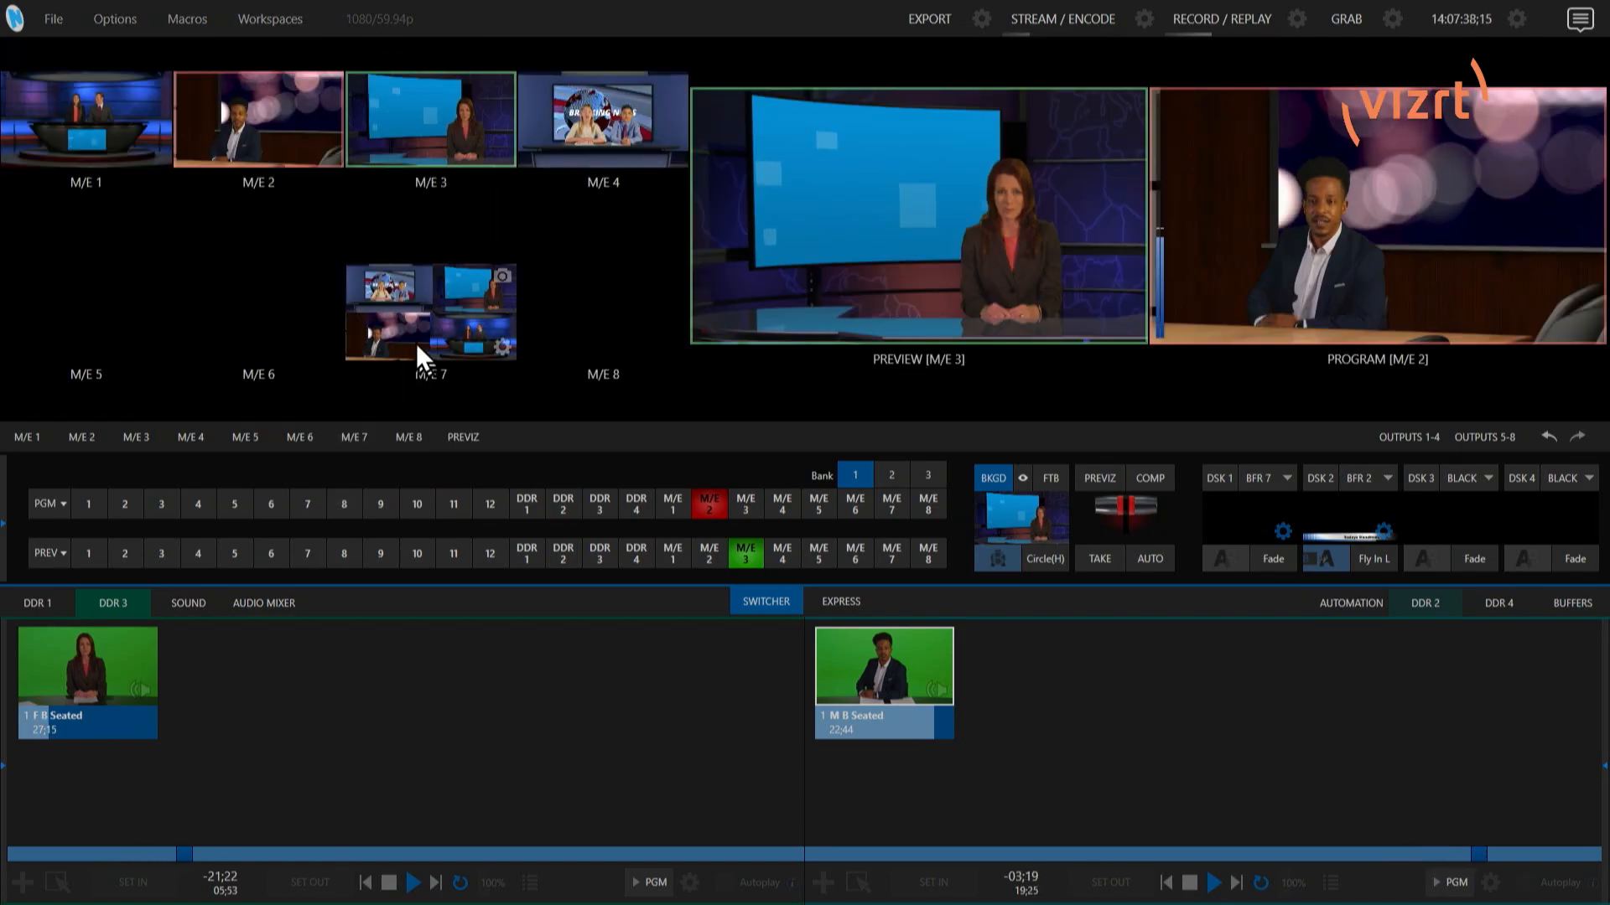
# Step: Replace the M/E 5 and M/E 6 viewports of the M/Es layout with INPUT 1 and INPUT 2
pyautogui.rightClick(92, 311)
pyautogui.moveTo(151, 352)
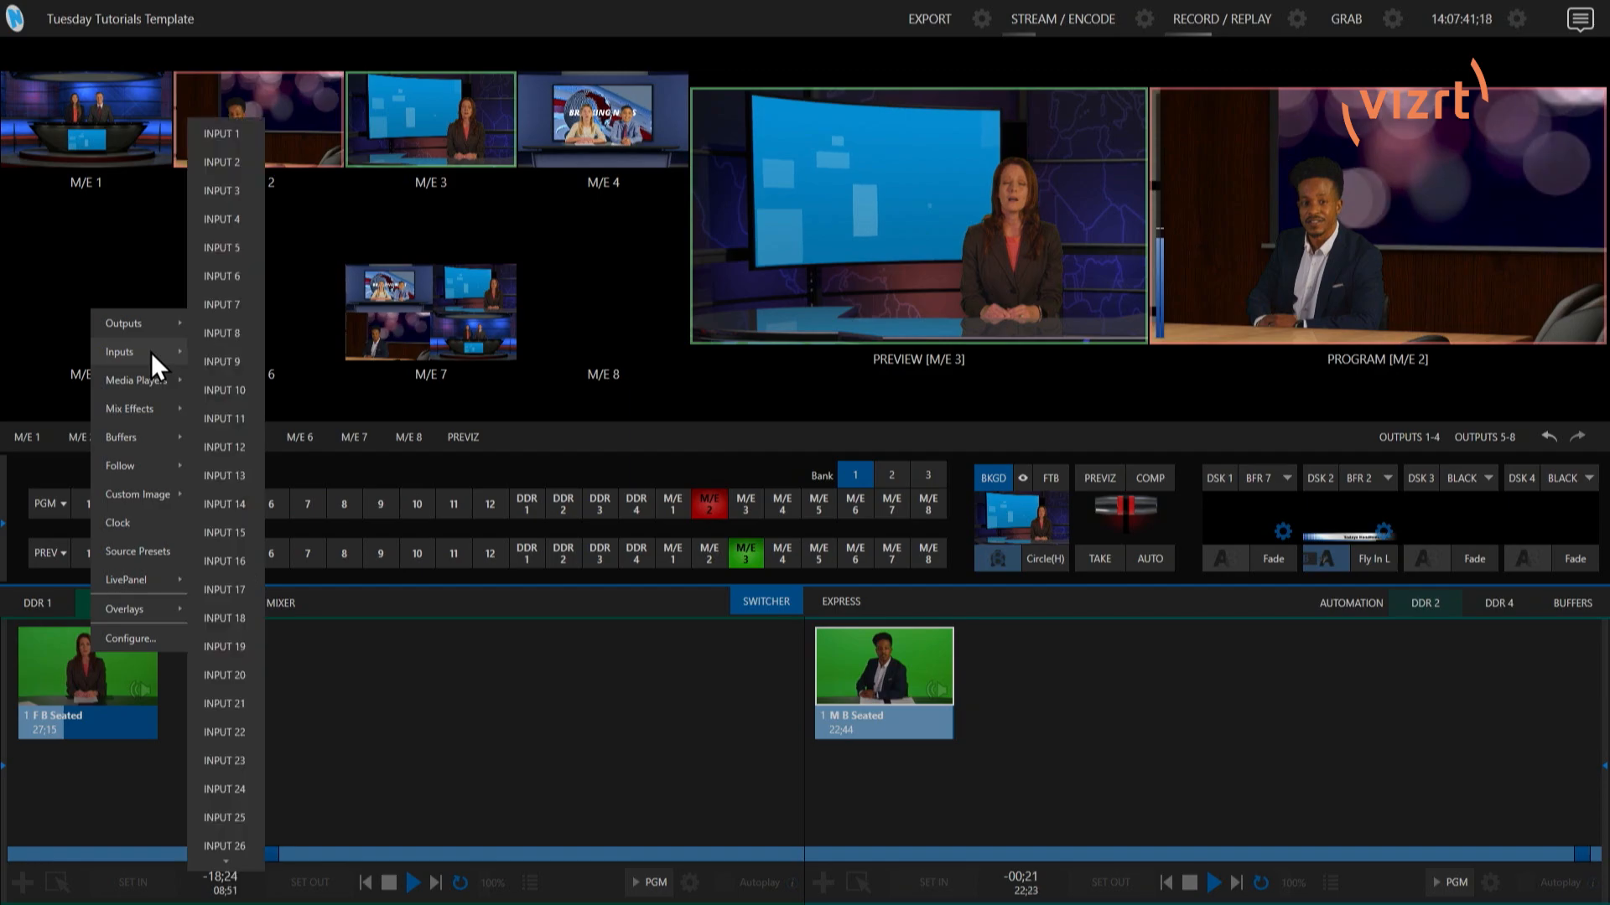
pyautogui.click(243, 140)
pyautogui.rightClick(264, 295)
pyautogui.moveTo(316, 339)
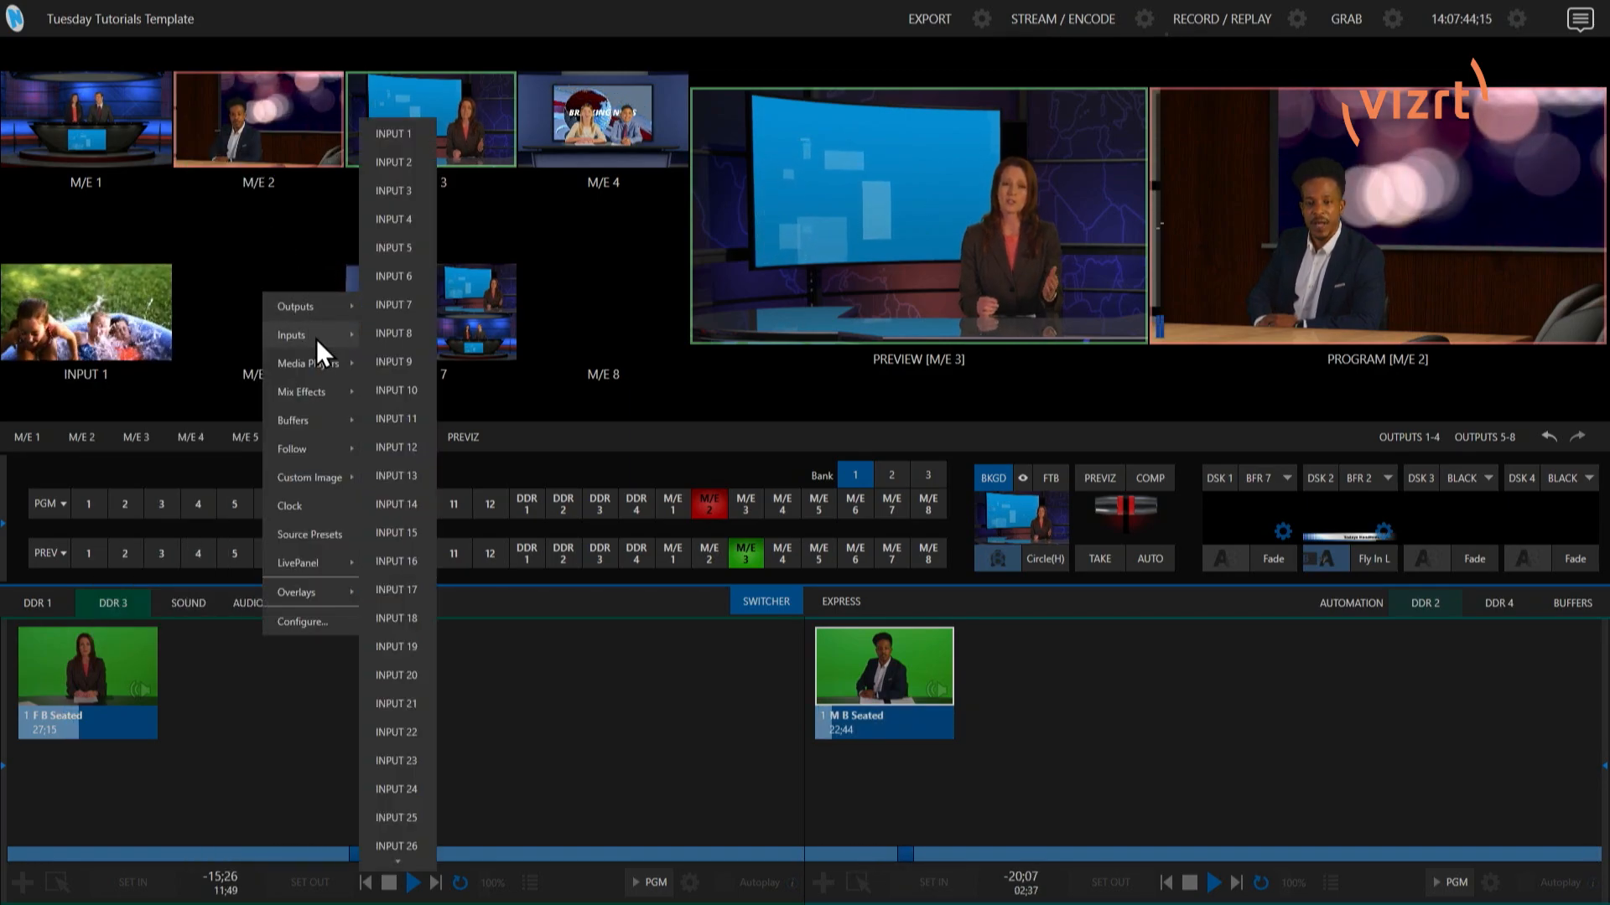
pyautogui.click(409, 168)
# Step: Replace the M/E 7 and M/E 8 viewports of the M/Es layout with INPUT 3 and INPUT 4
pyautogui.rightClick(436, 298)
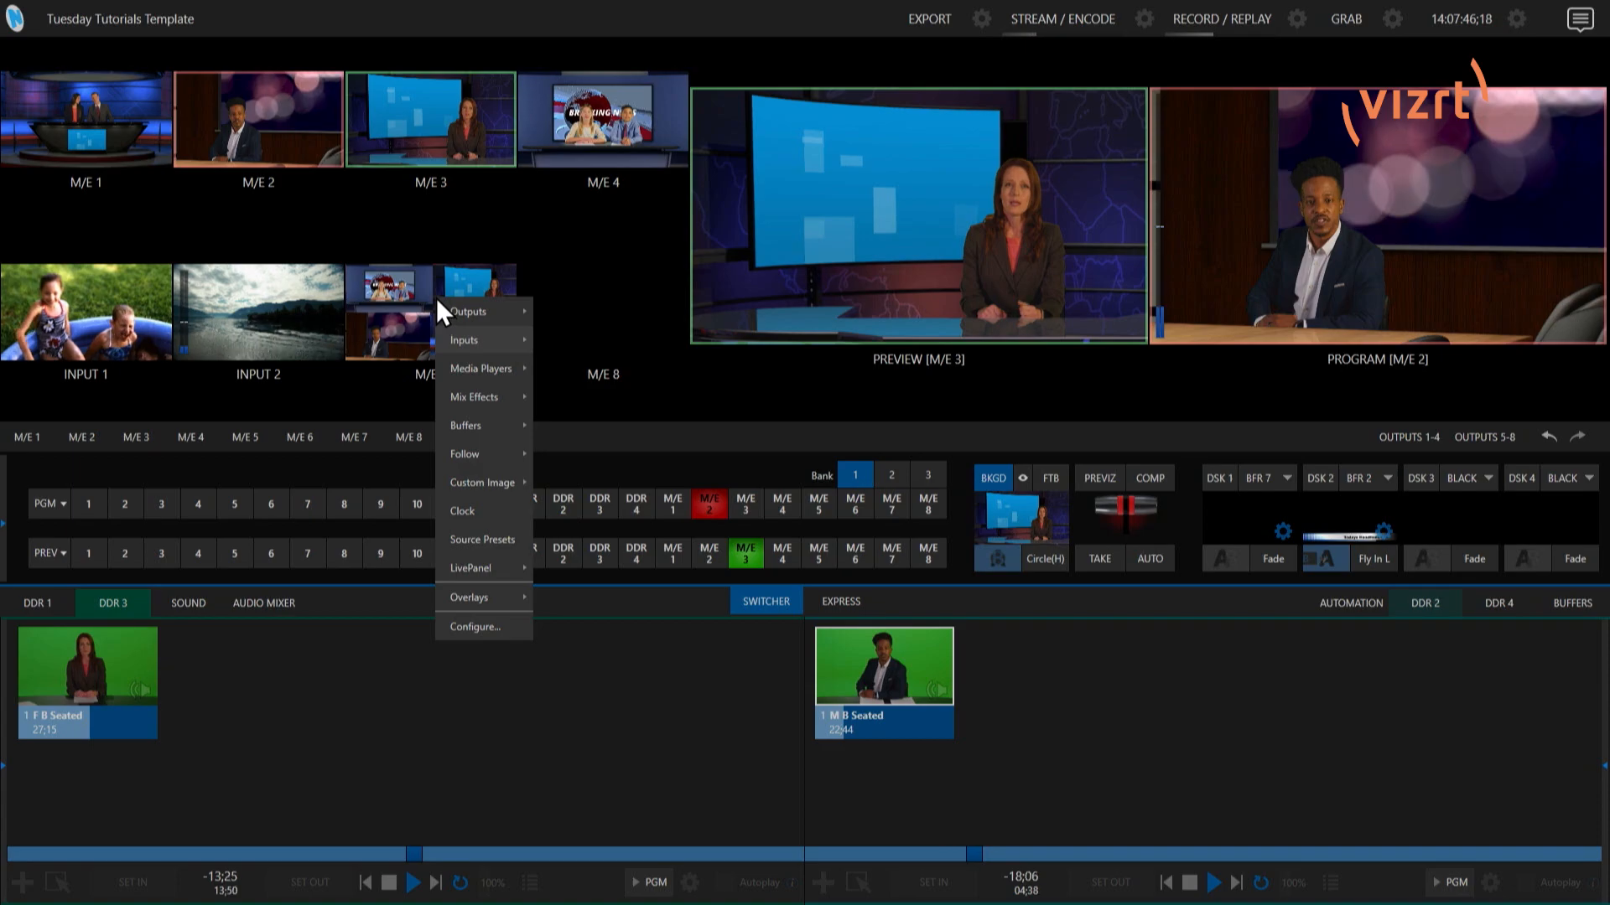
pyautogui.moveTo(495, 341)
pyautogui.click(575, 193)
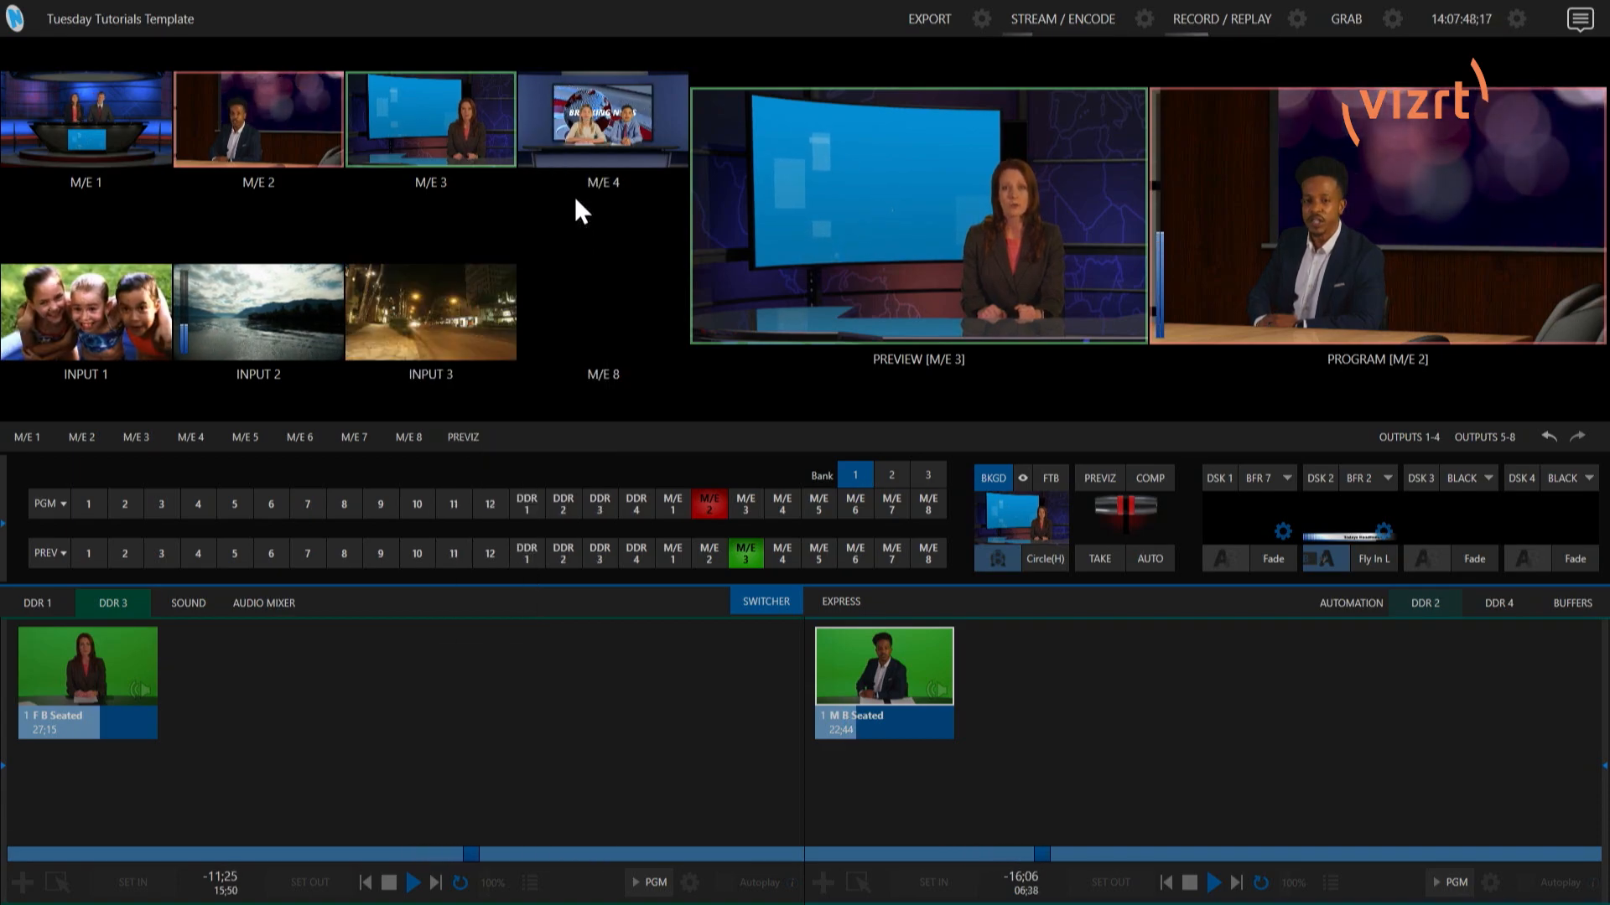
pyautogui.rightClick(616, 314)
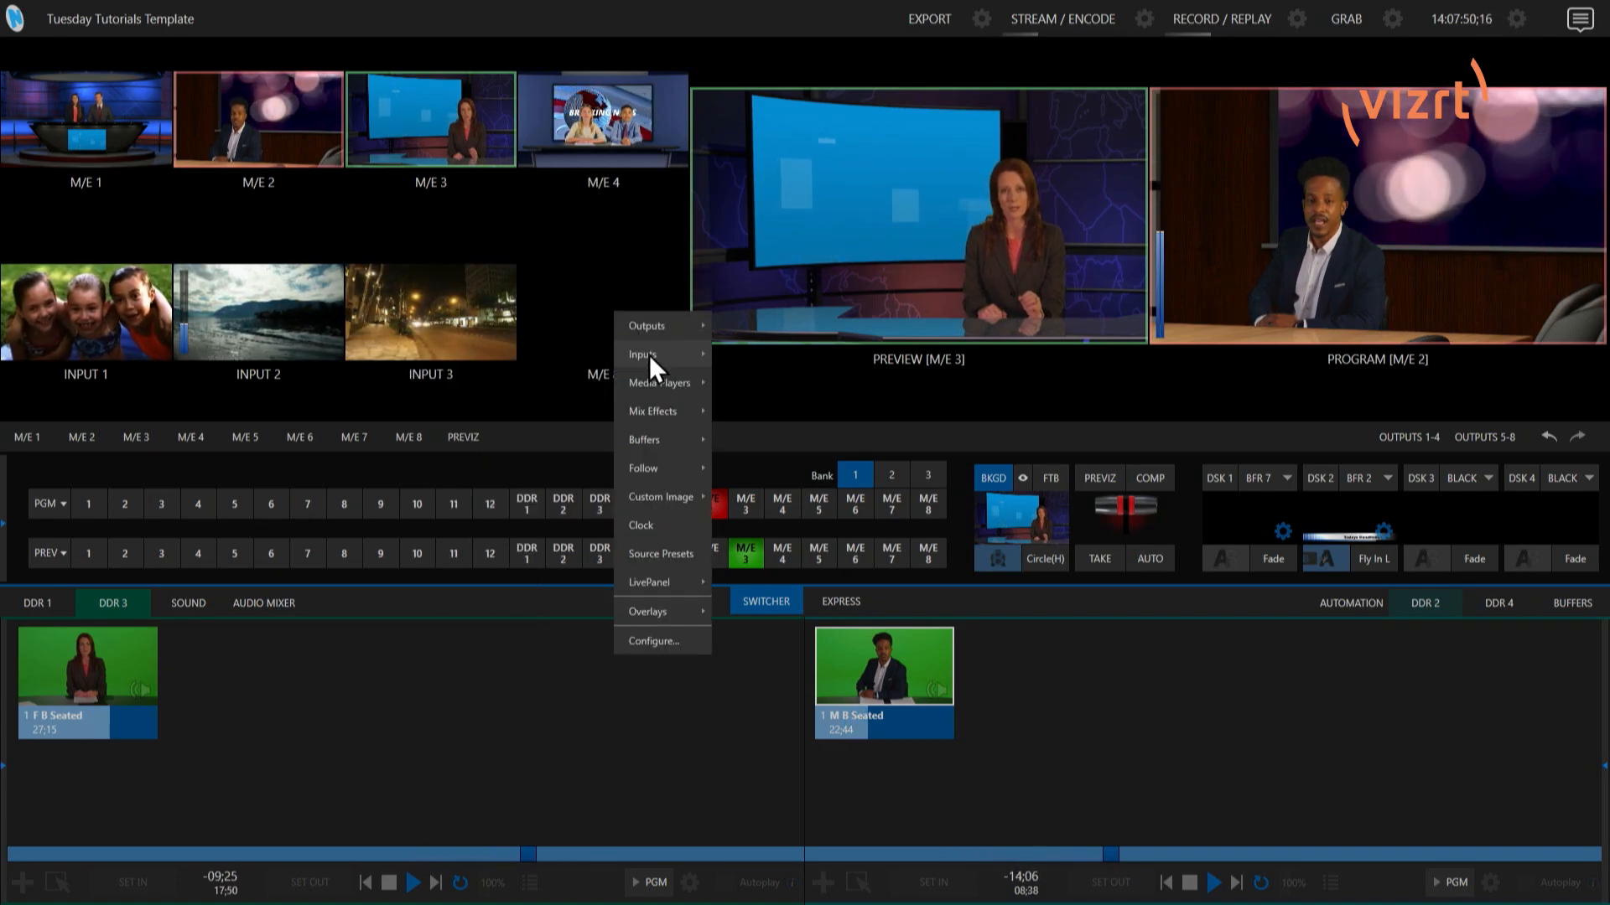
pyautogui.moveTo(649, 355)
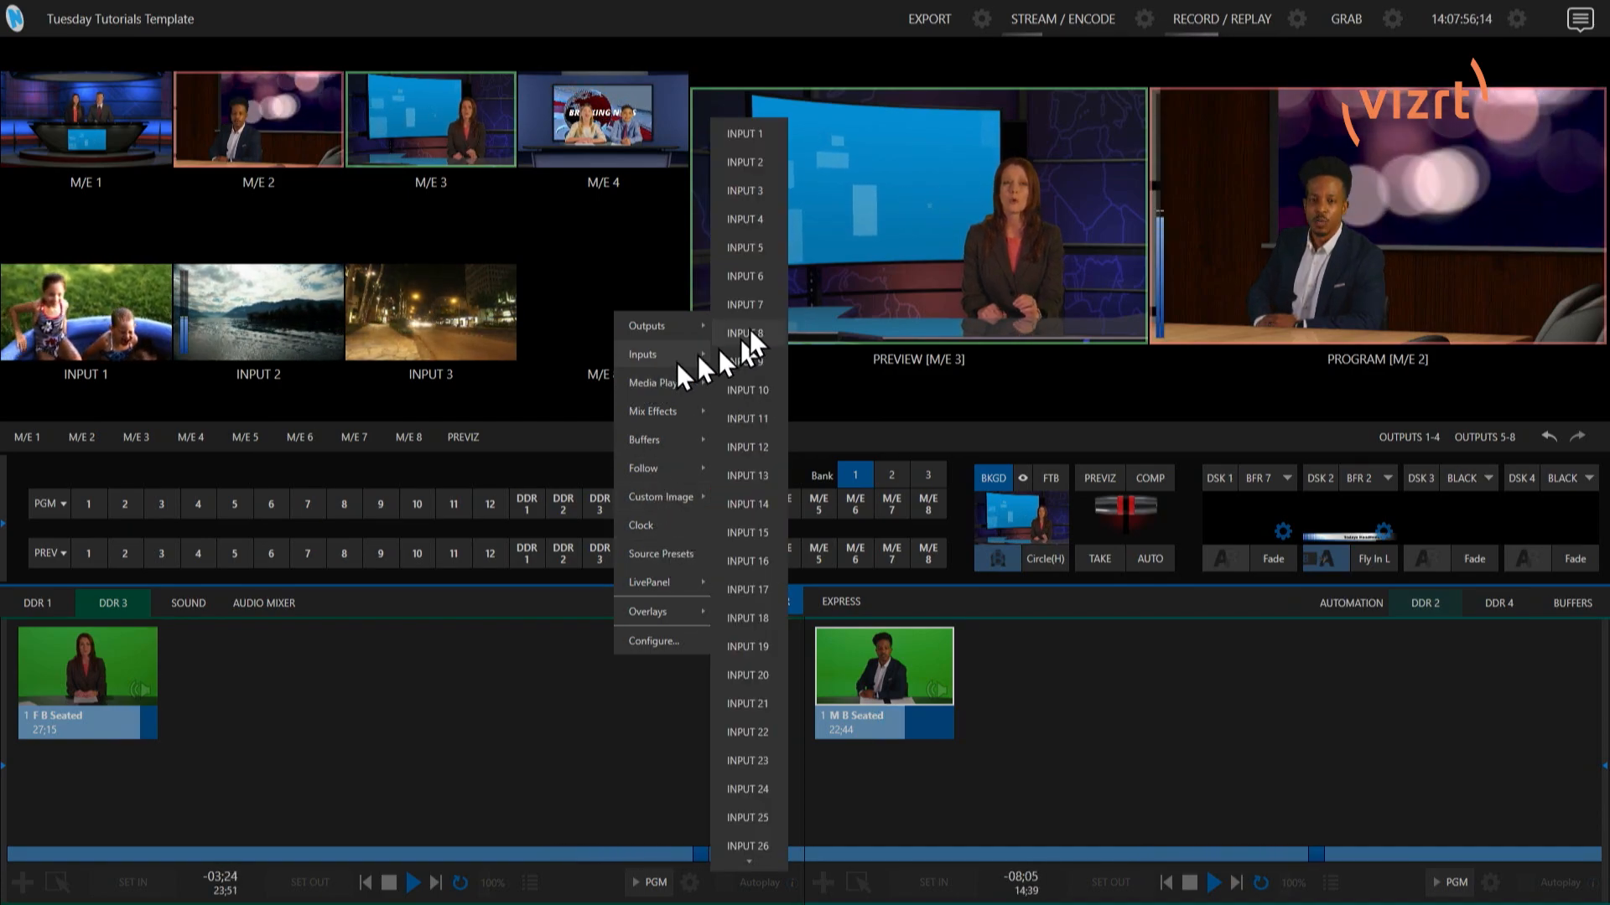
pyautogui.click(742, 226)
pyautogui.moveTo(581, 337)
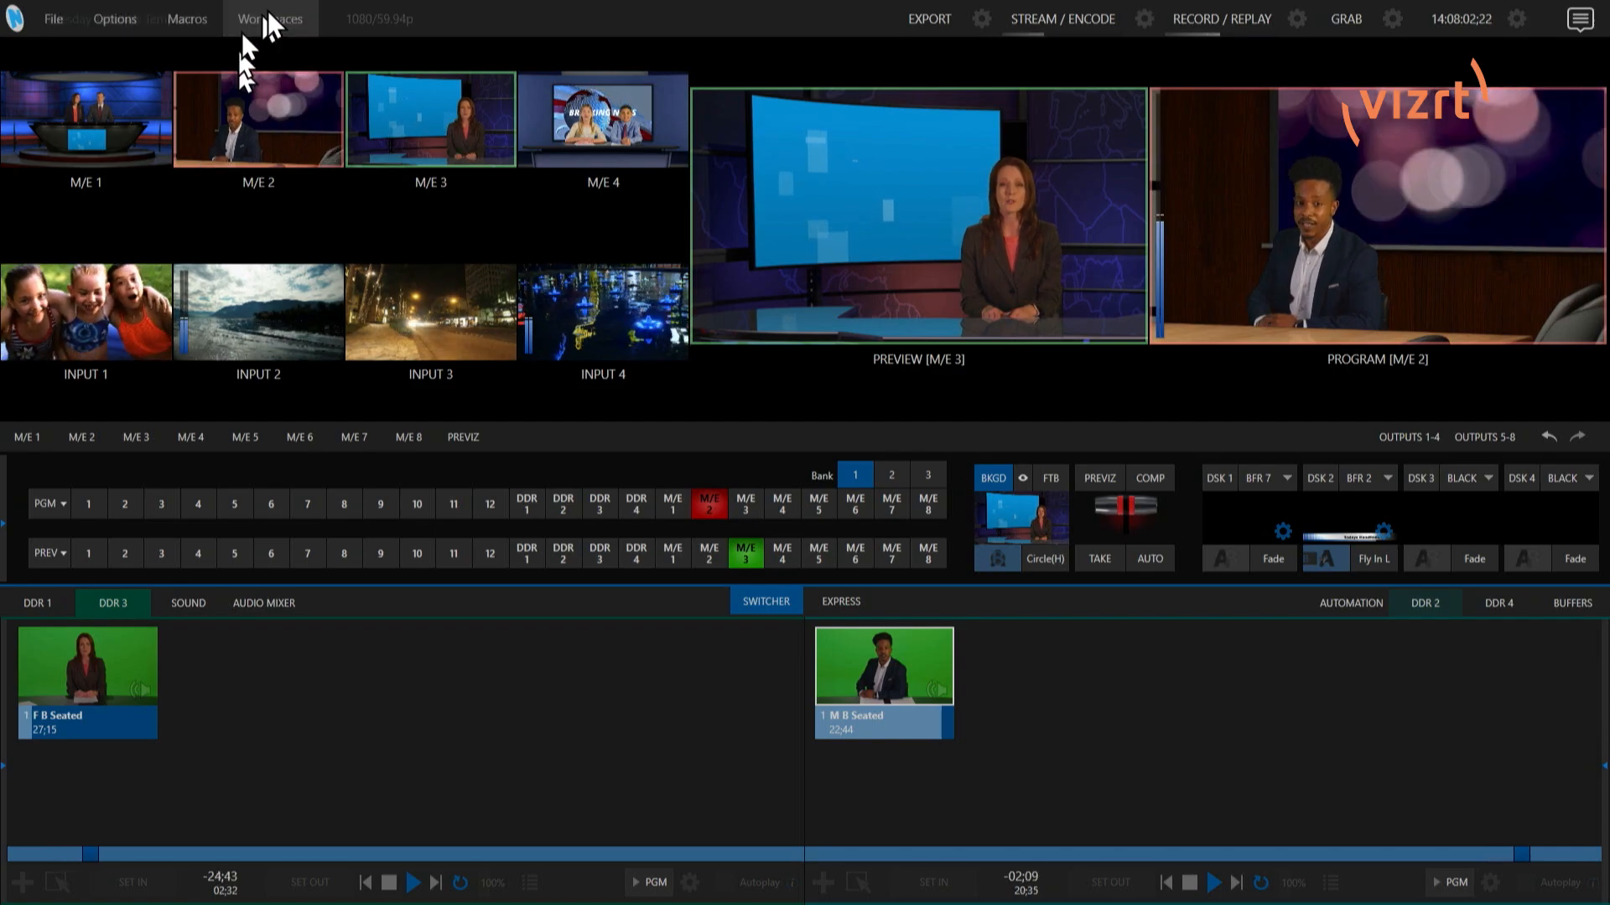
# Step: View workspace D of Multiview 1, return to workspace A, and review the available workspaces
pyautogui.click(266, 22)
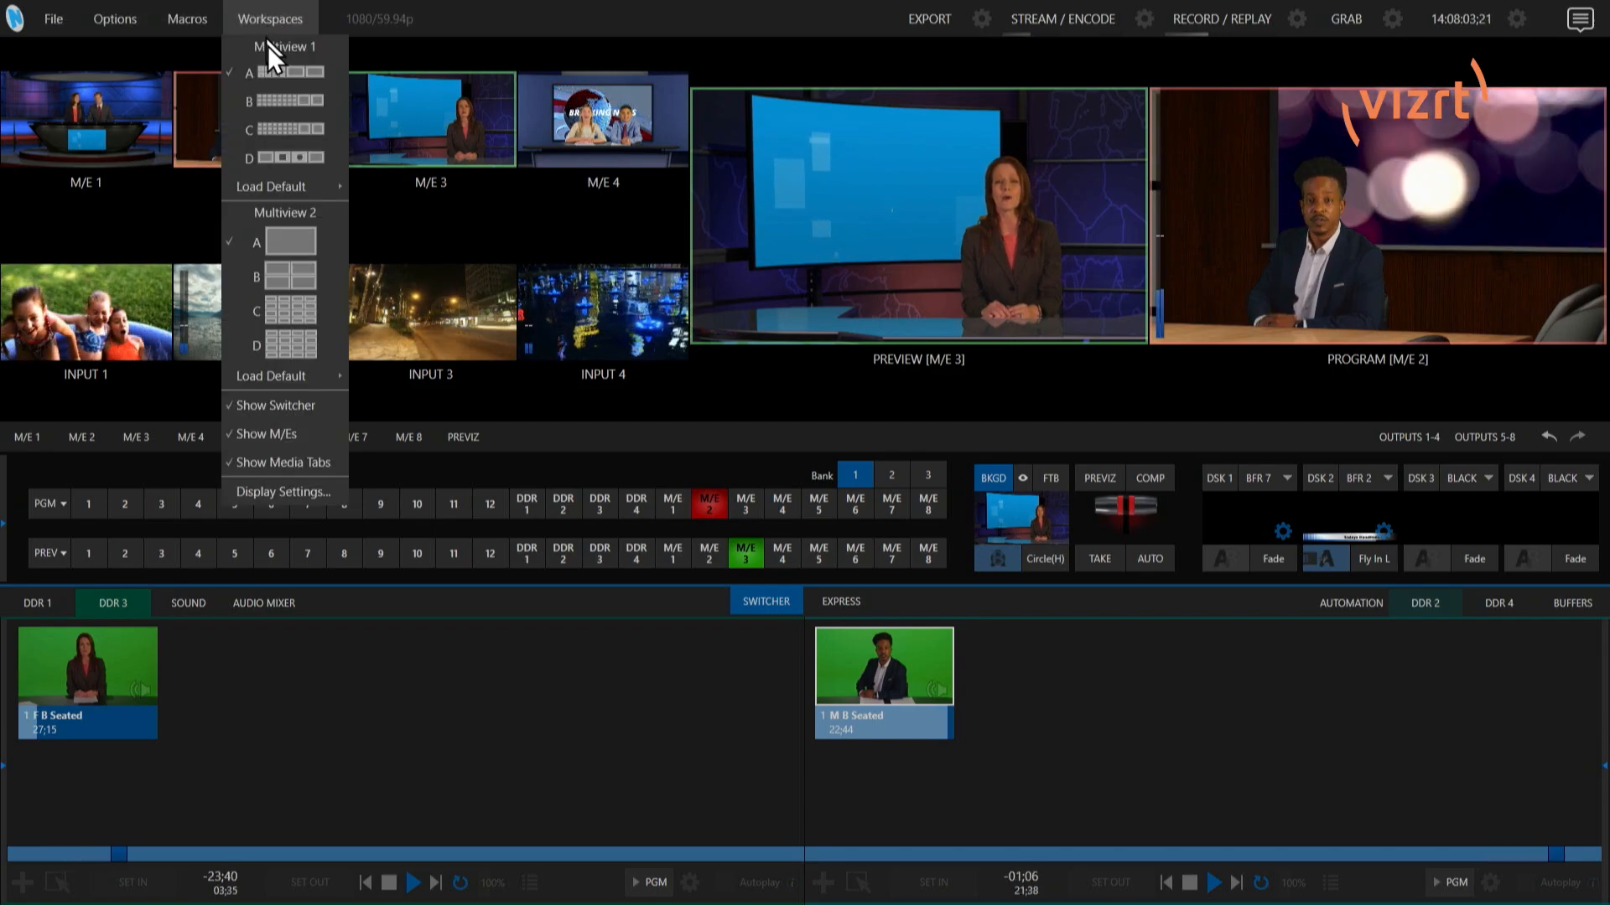
pyautogui.click(285, 164)
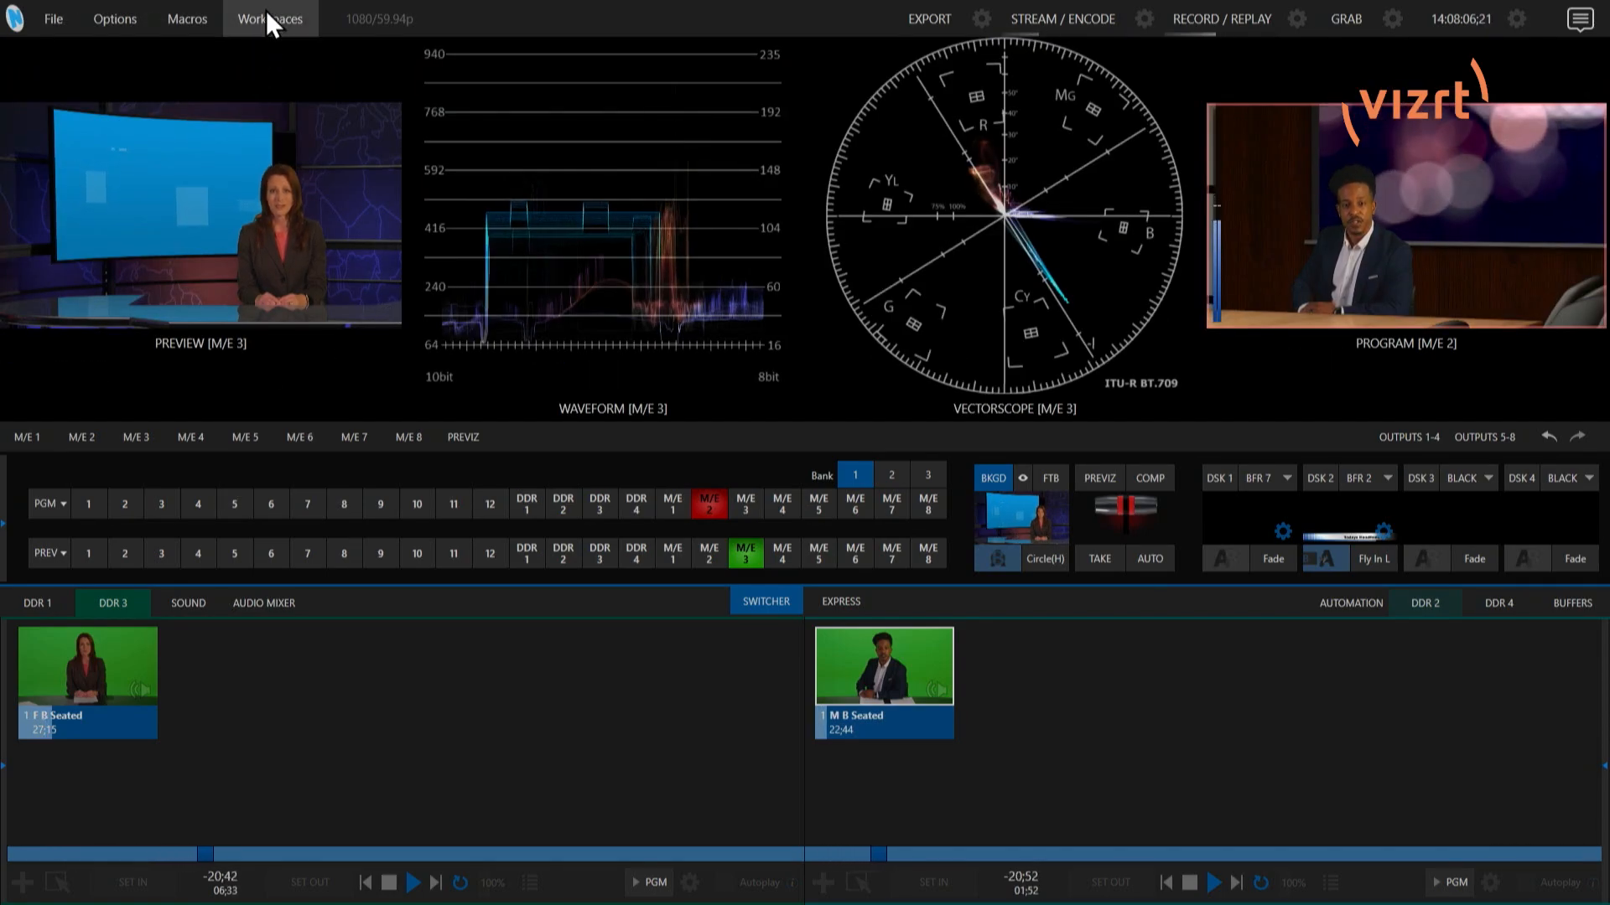
pyautogui.click(267, 10)
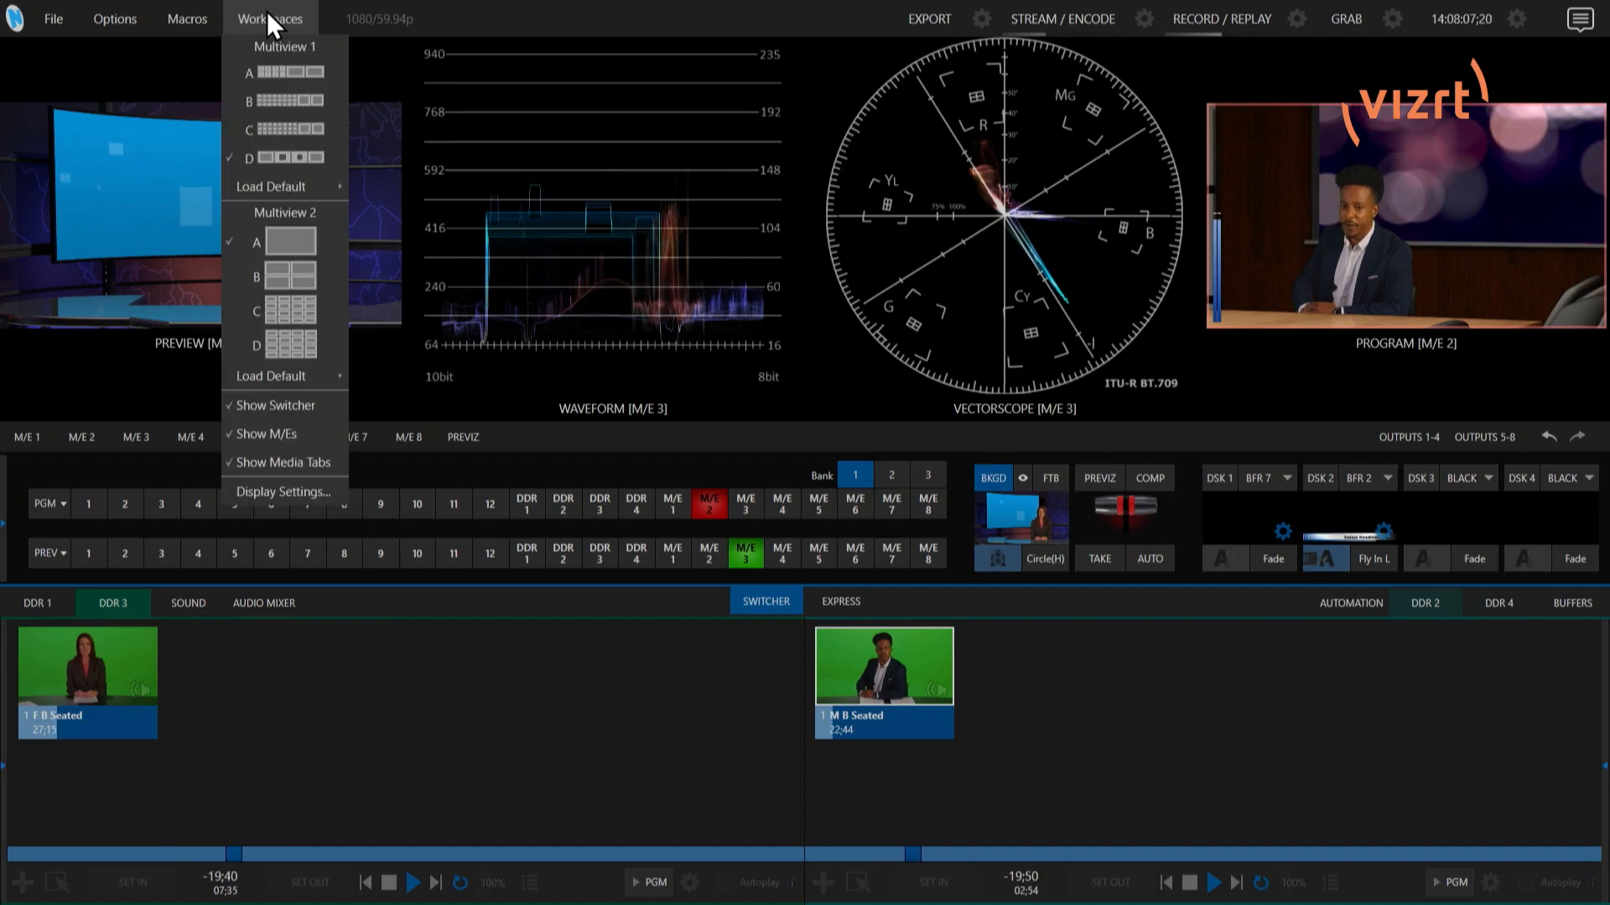
pyautogui.click(273, 75)
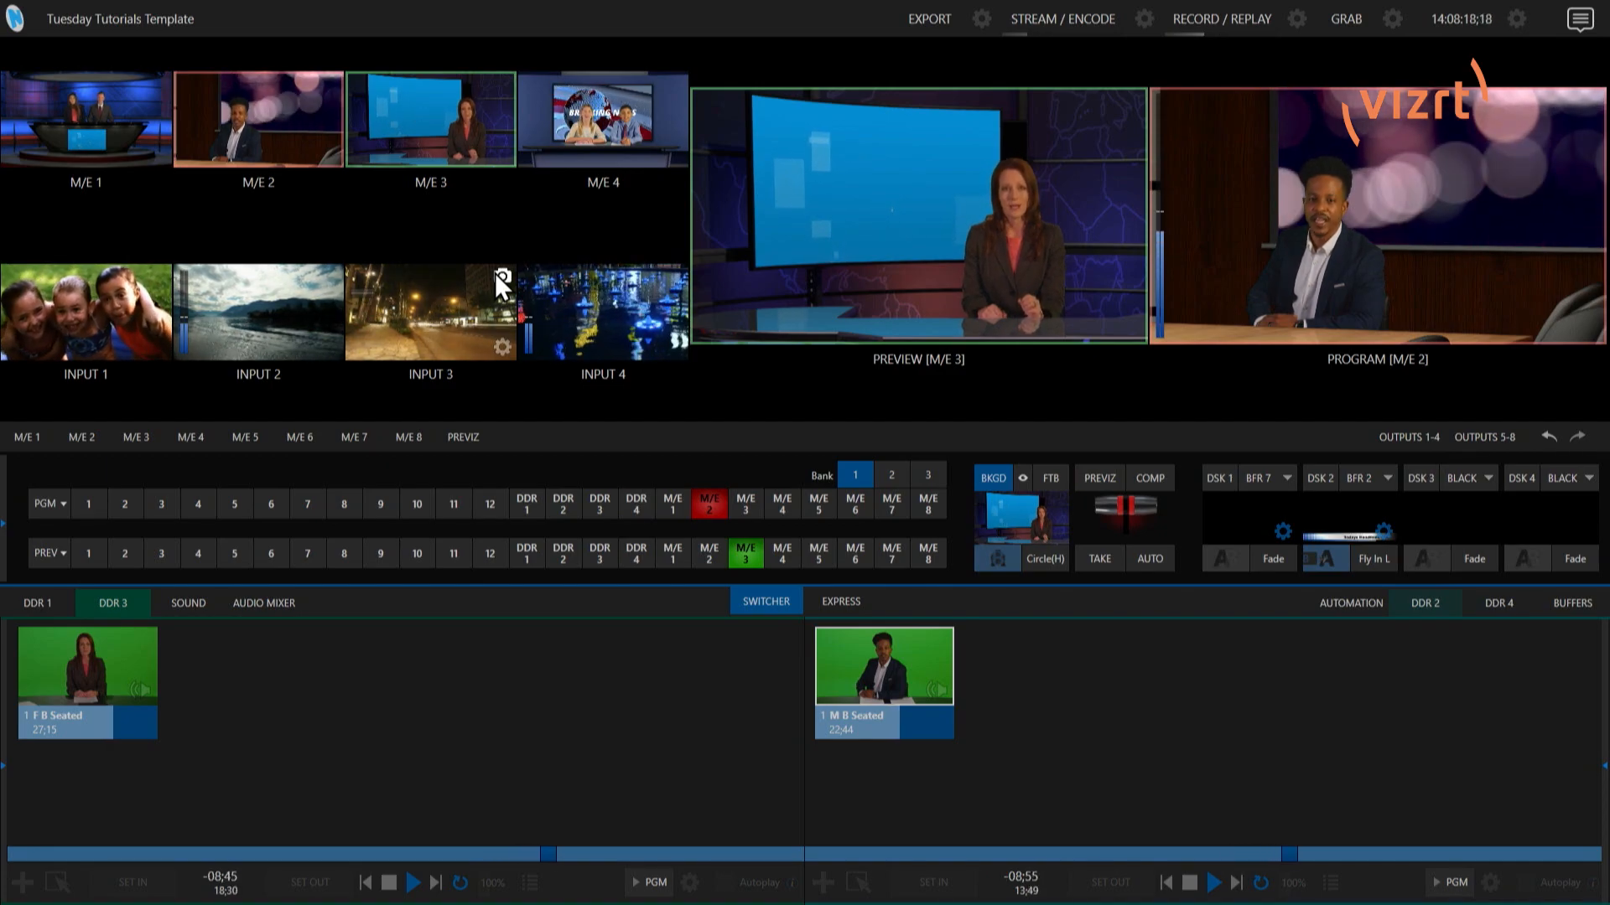
pyautogui.click(292, 22)
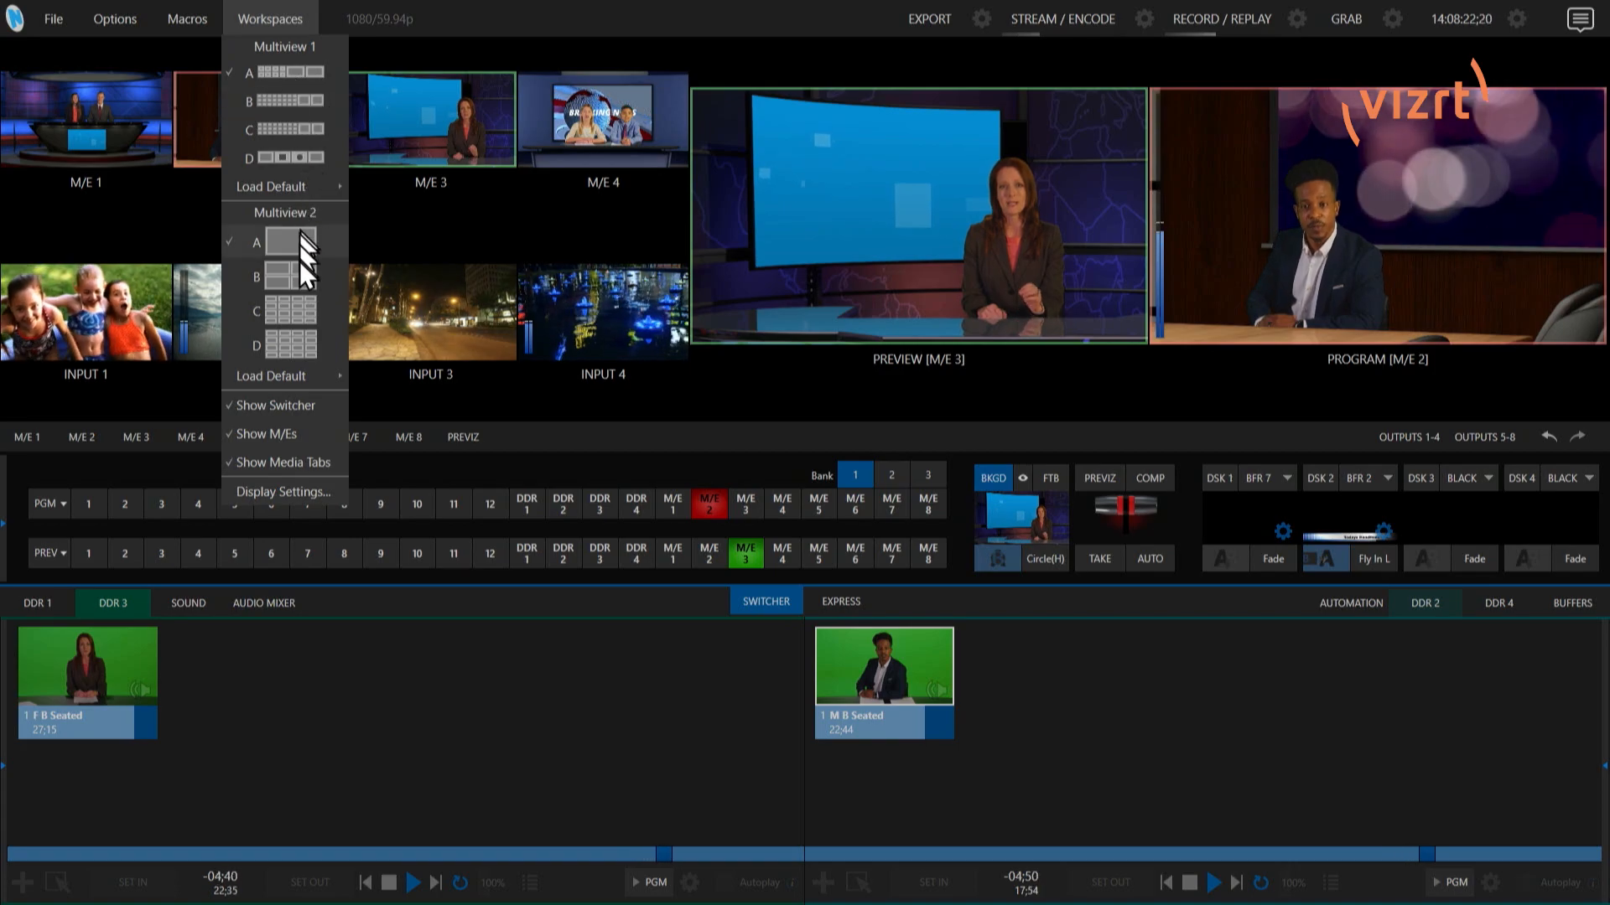
pyautogui.click(295, 4)
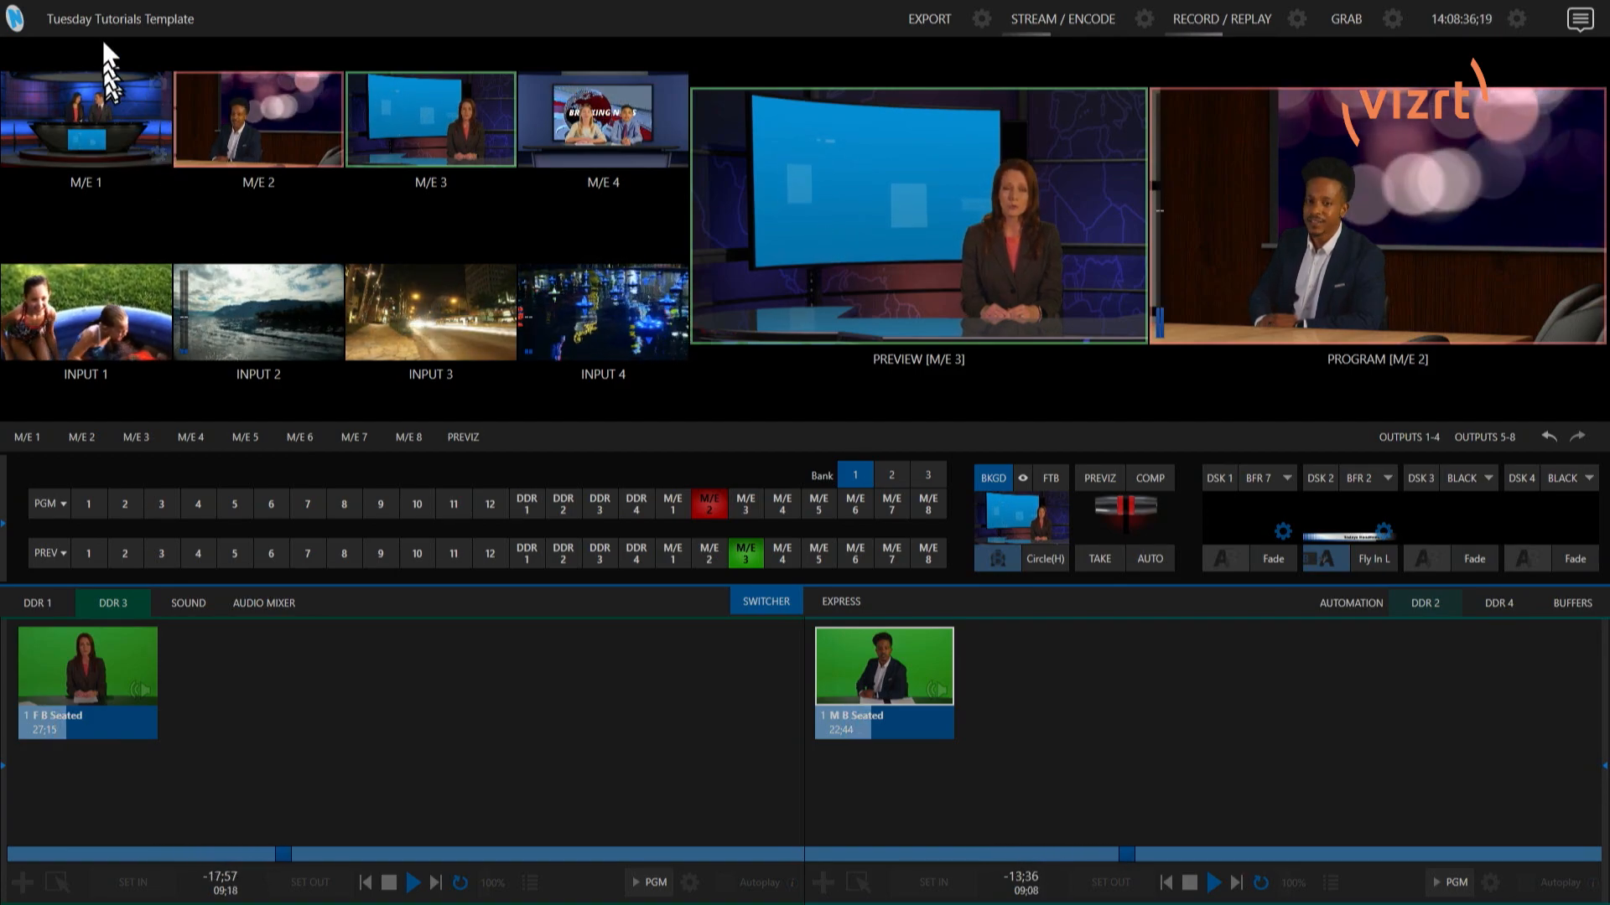
# Step: Exit the current Tuesday Tutorials Template session and confirm the exit
pyautogui.click(55, 20)
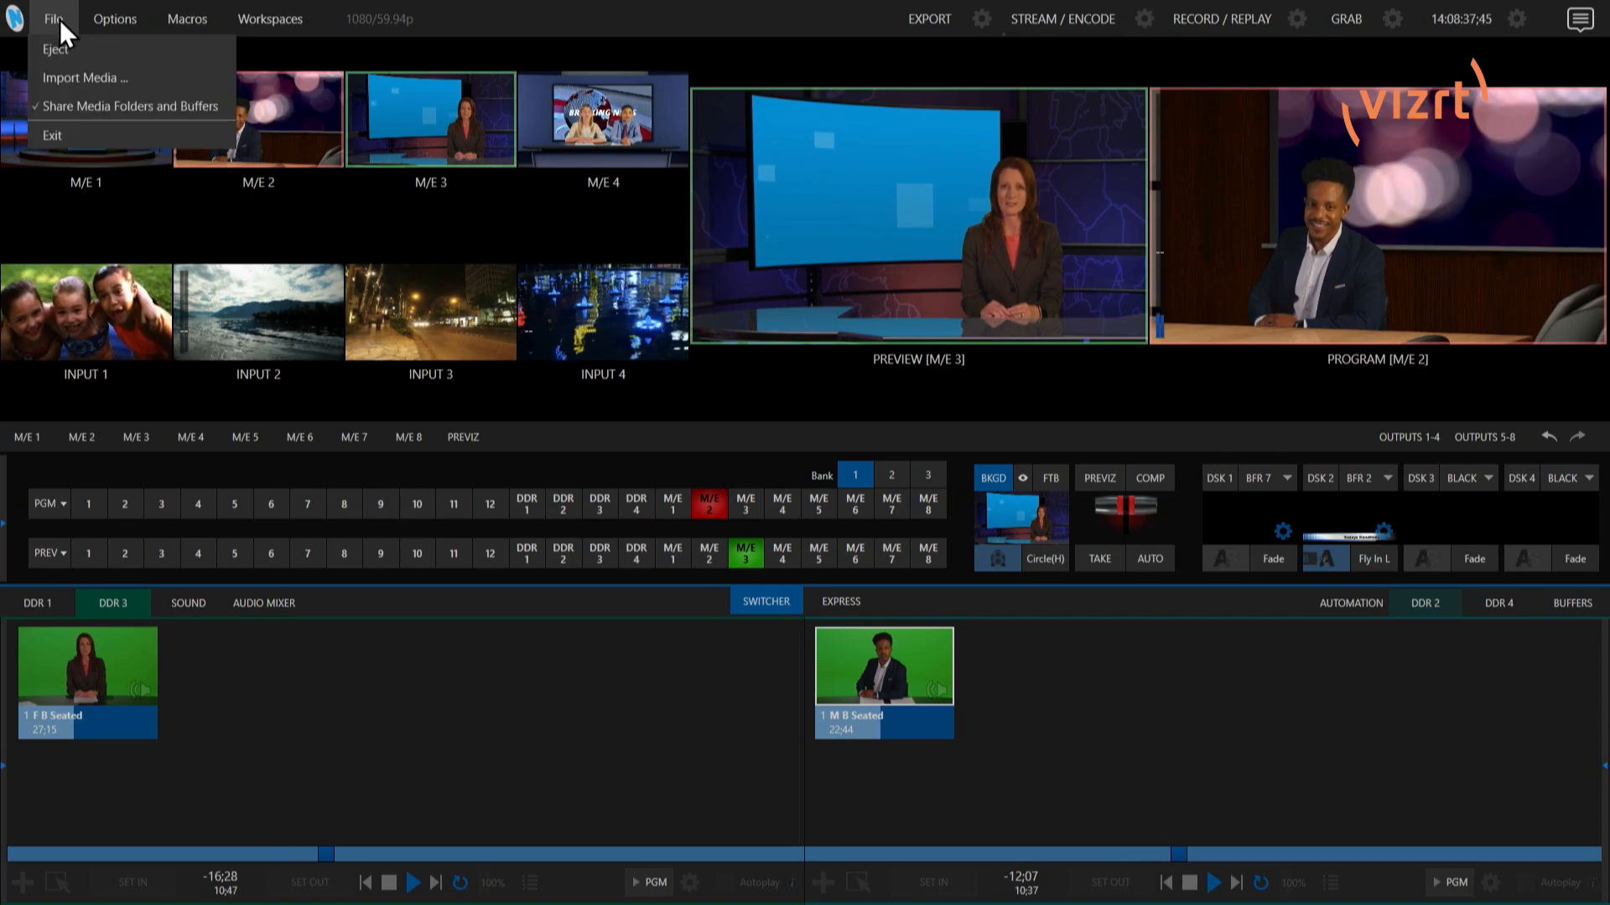
pyautogui.click(78, 135)
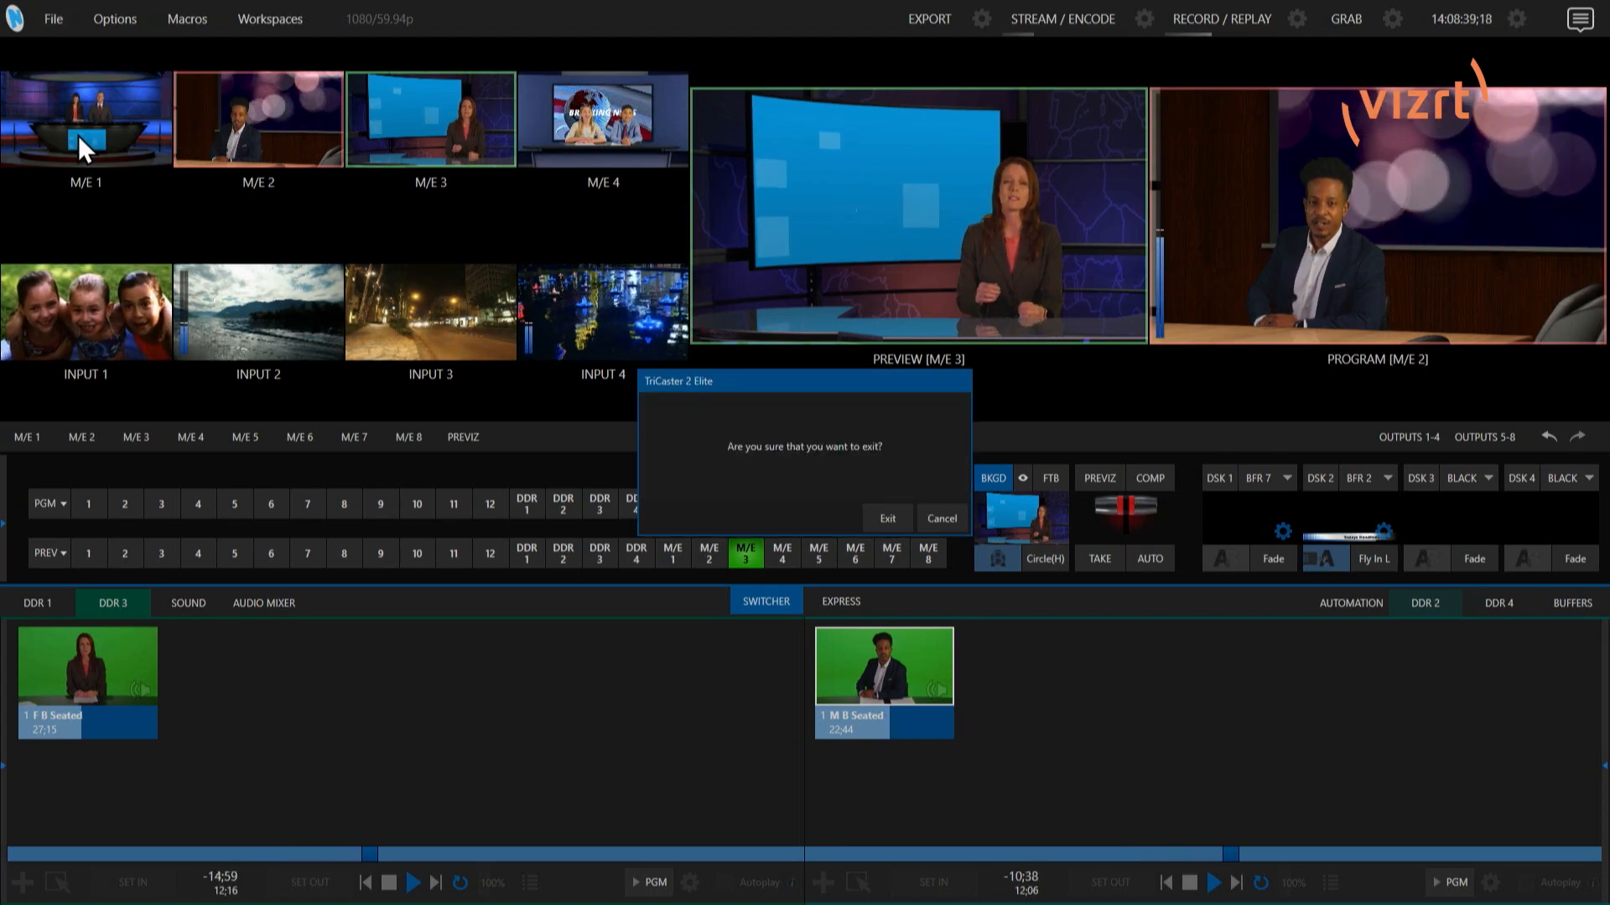
pyautogui.click(886, 518)
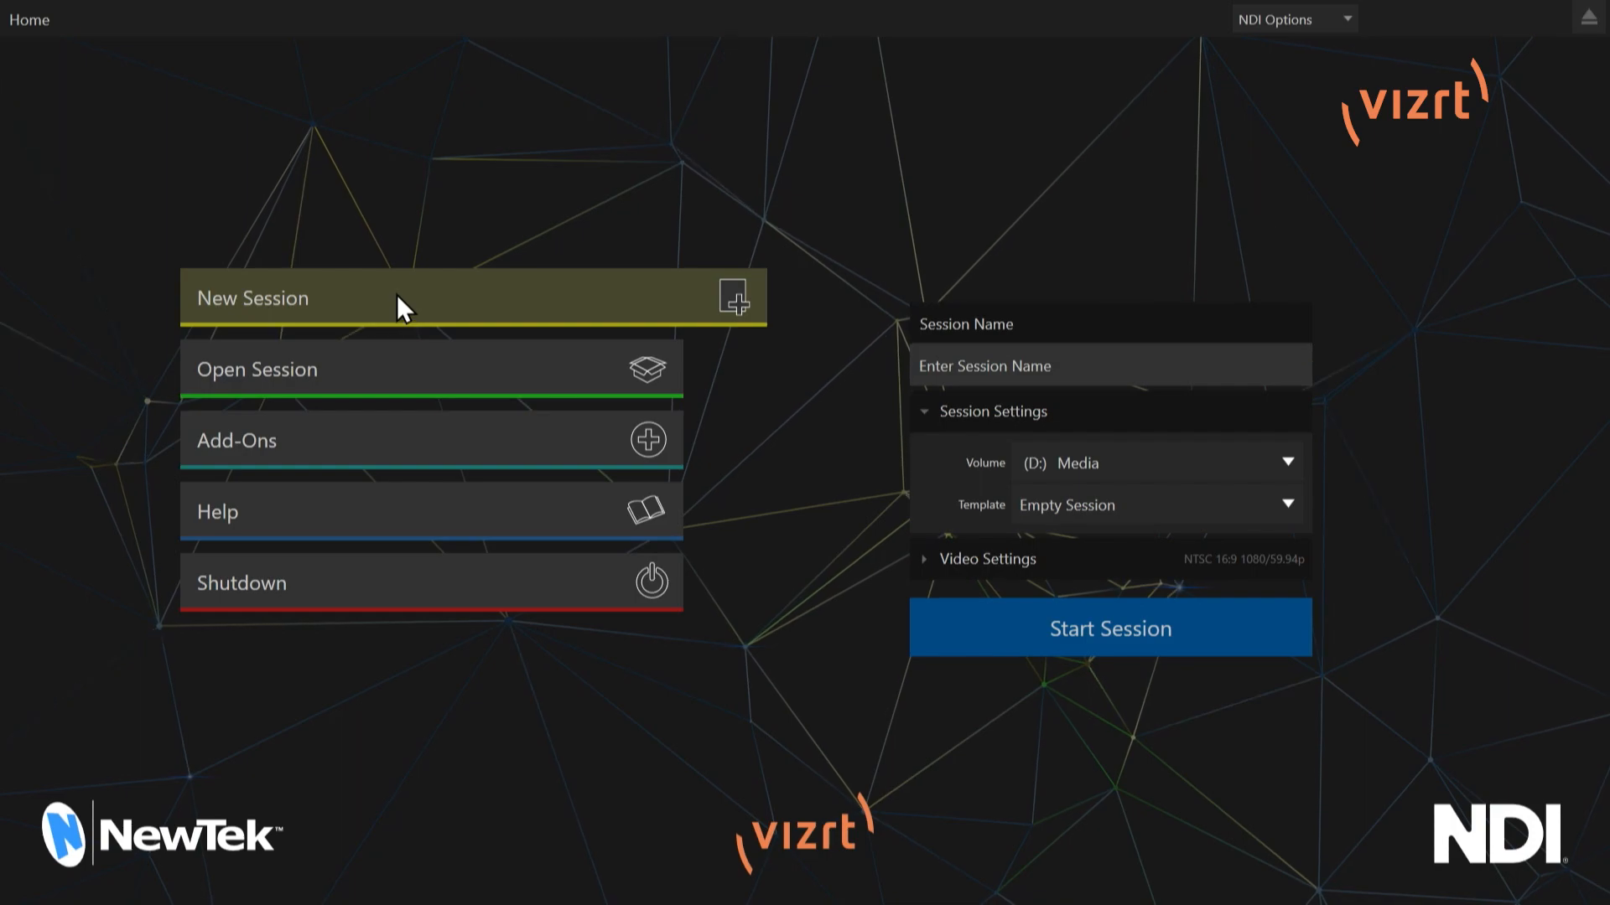
# Step: Start a new session named Workspacessssss on the D: Media volume, based on the Tuesday Tutorials Template
pyautogui.click(1072, 362)
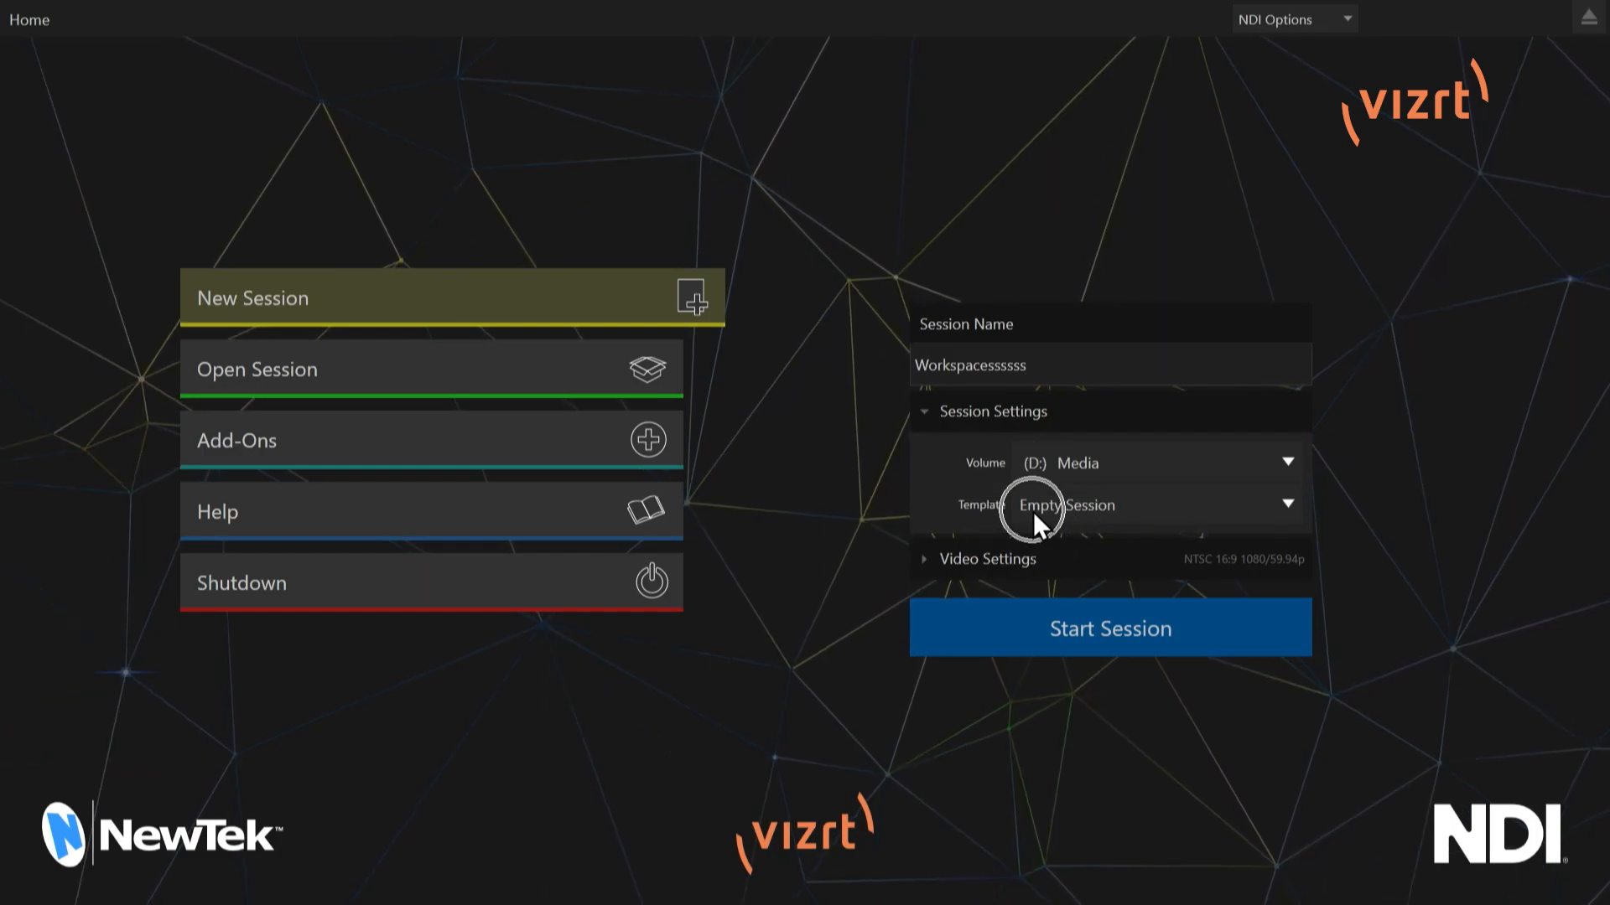
pyautogui.click(1080, 507)
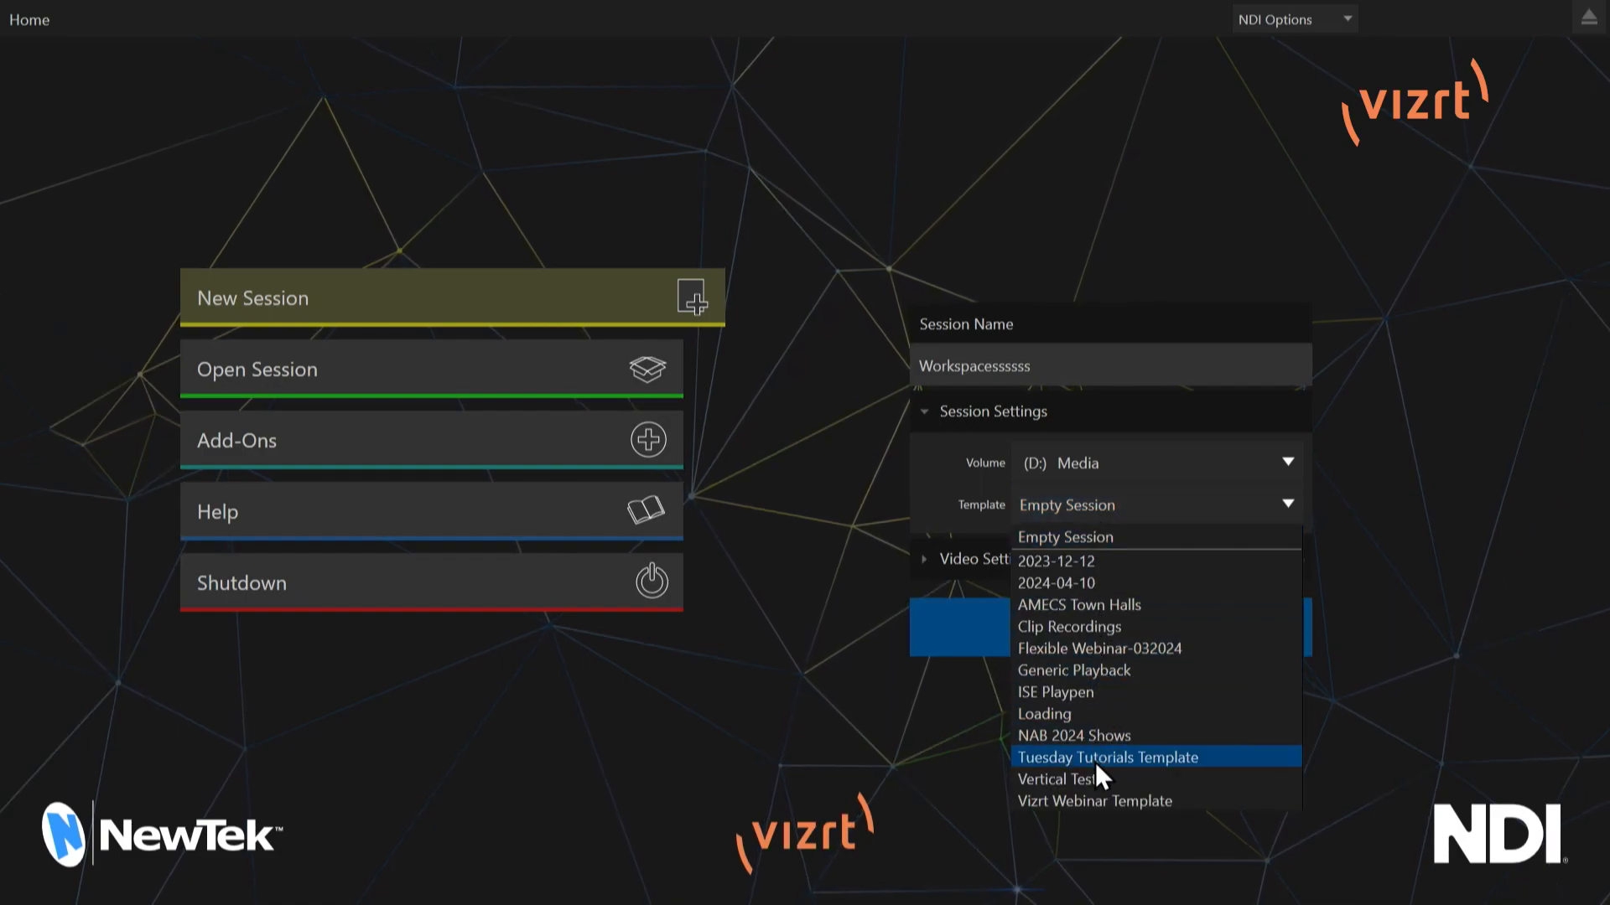
pyautogui.click(1097, 758)
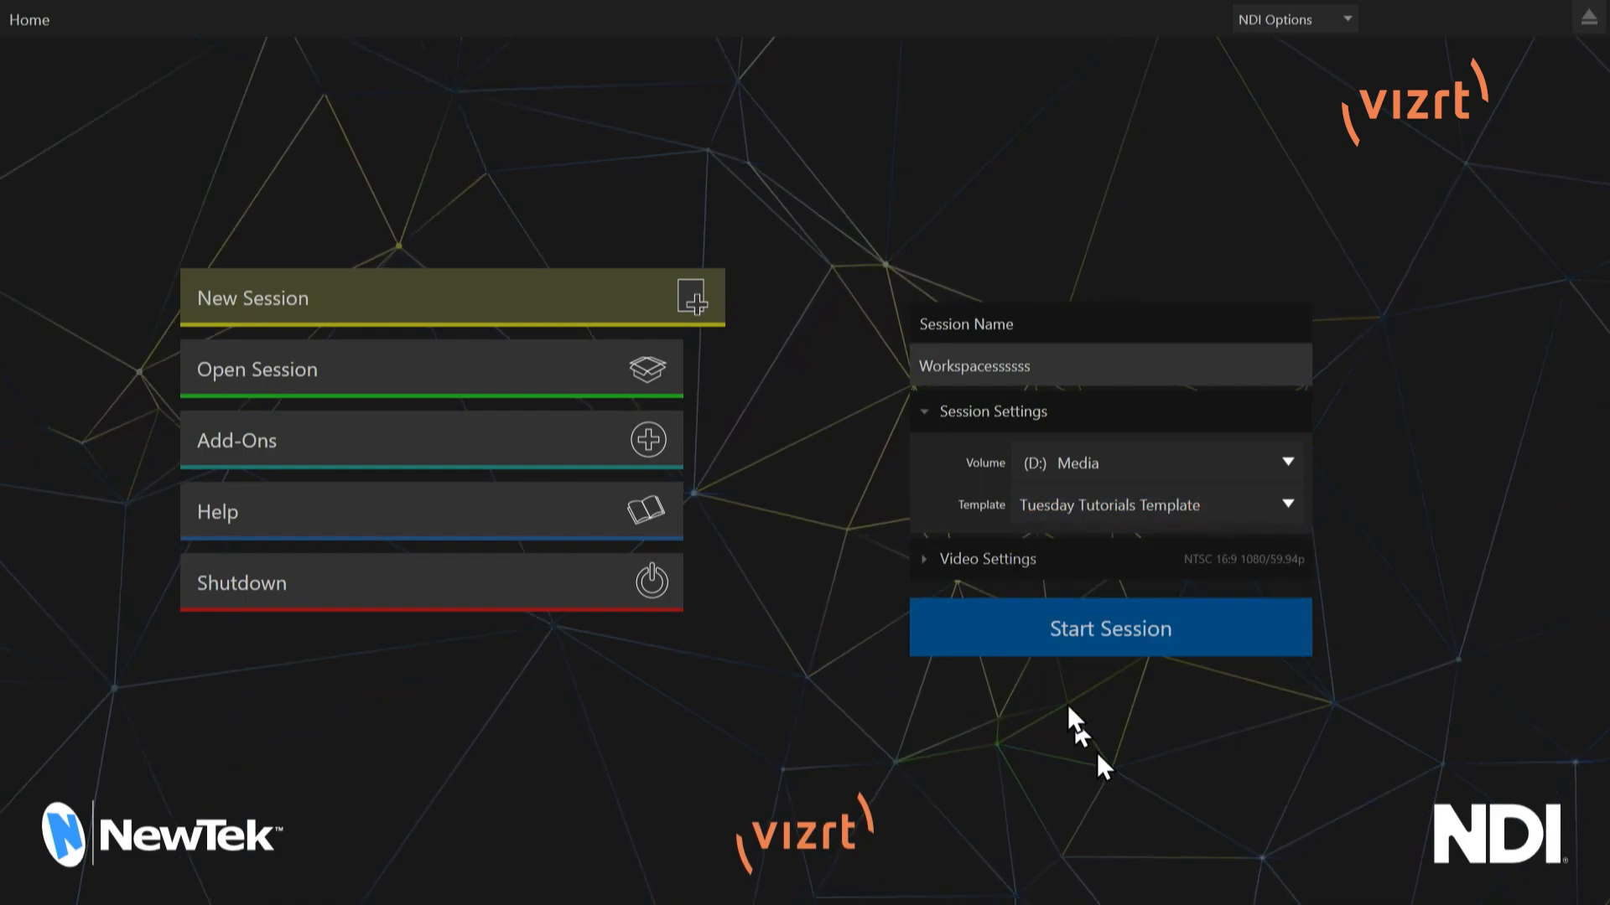
pyautogui.click(1181, 621)
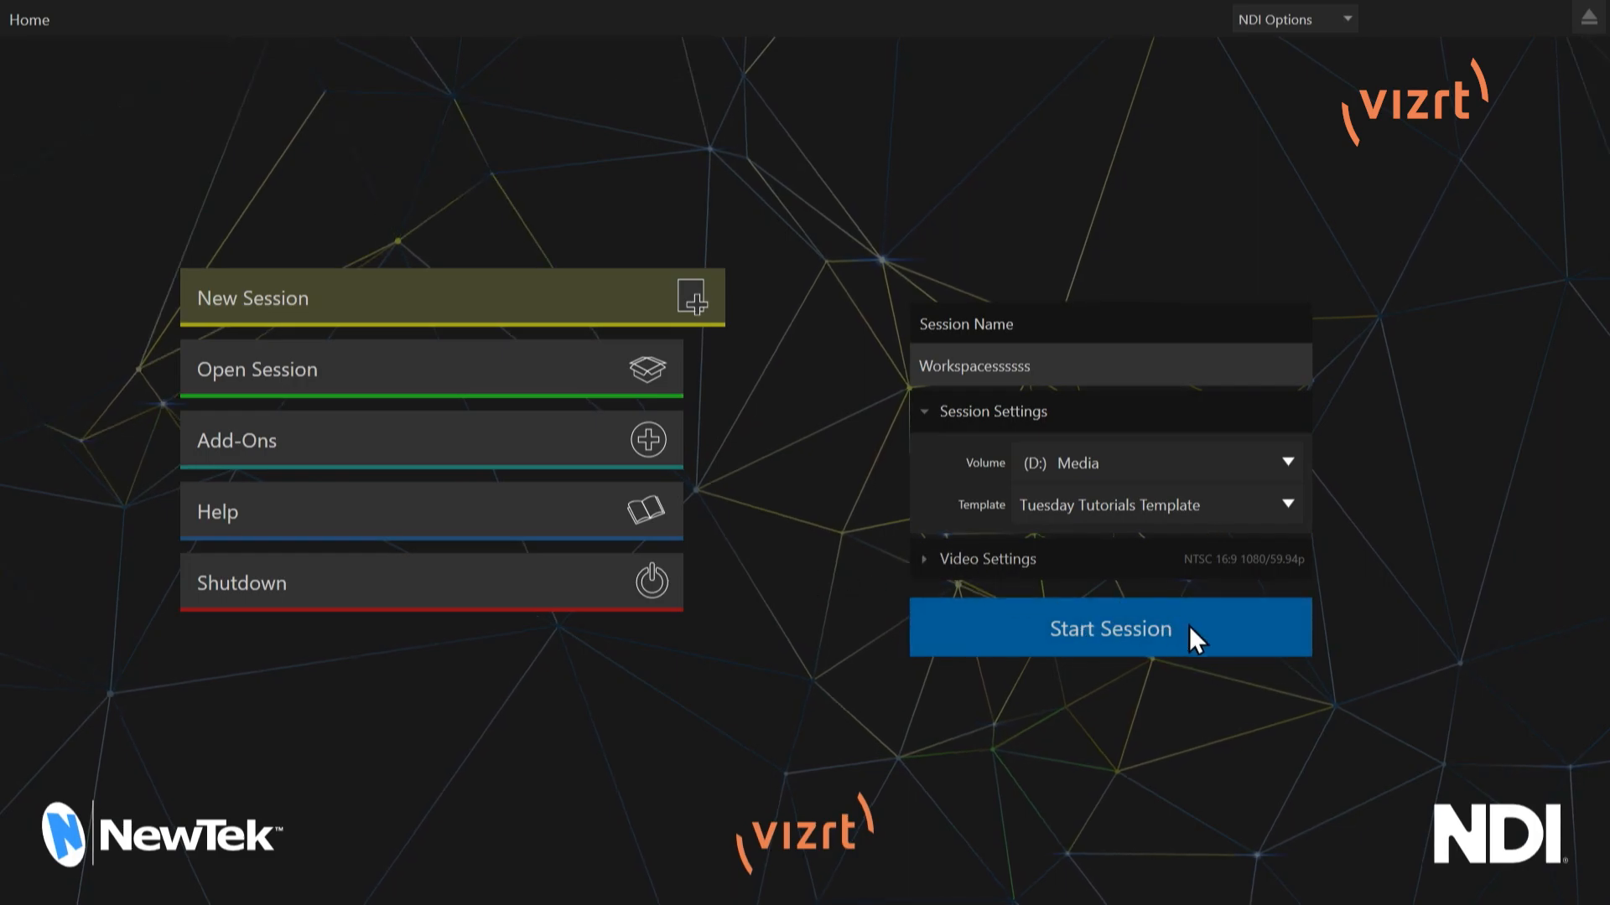
pyautogui.click(974, 489)
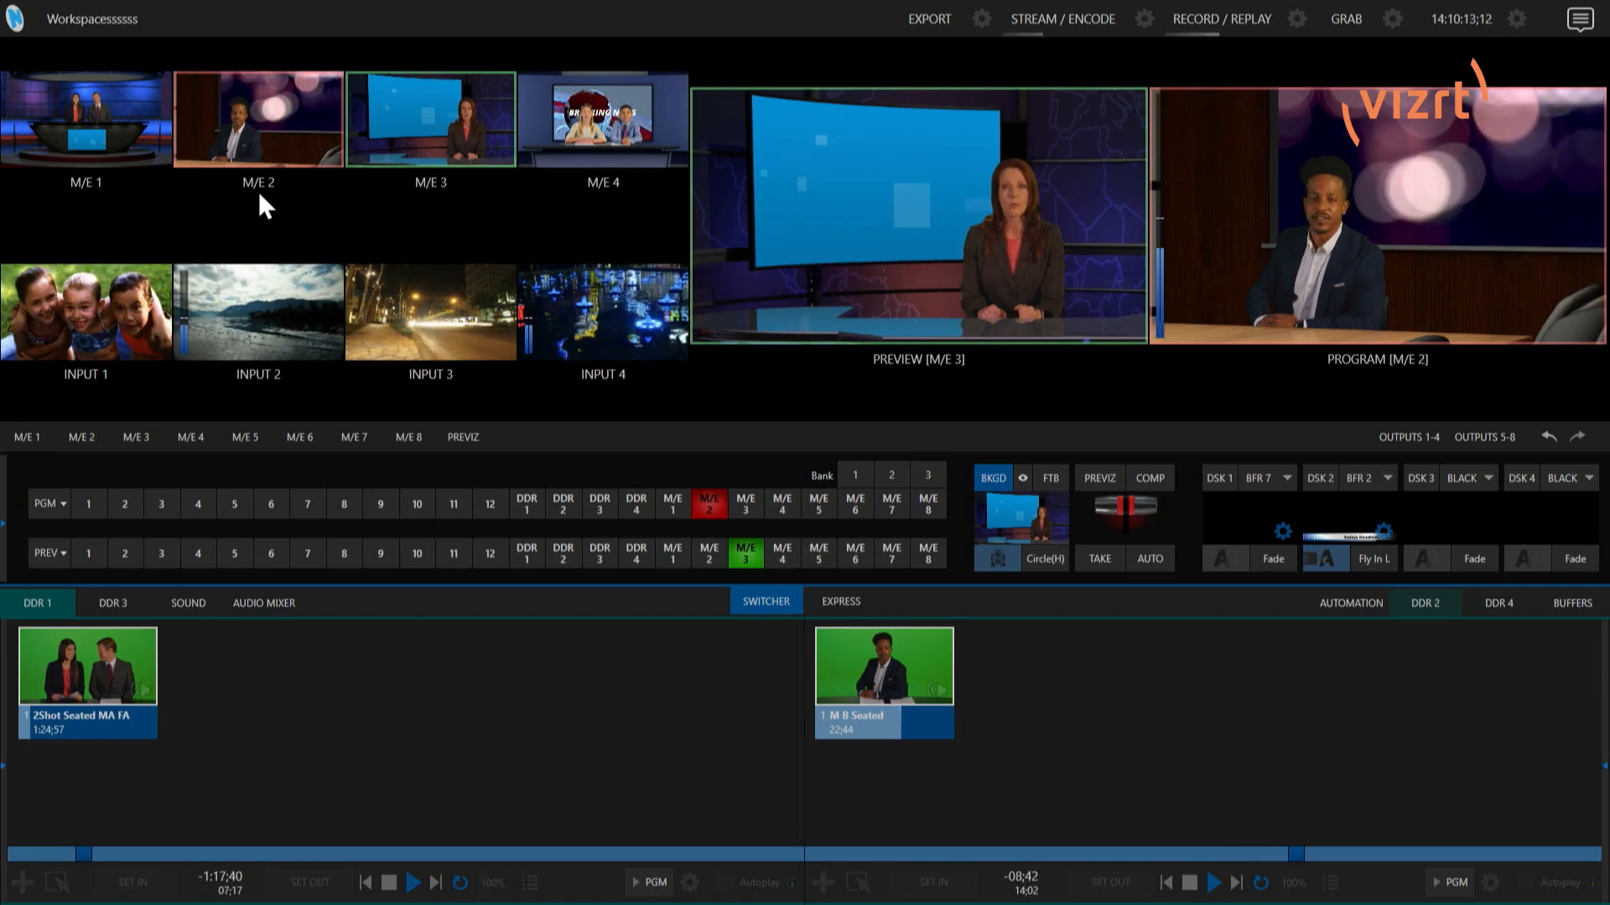
# Step: Check the Multiview 1 workspaces carried into the new session by viewing workspace D and returning to workspace A
pyautogui.moveTo(386, 1)
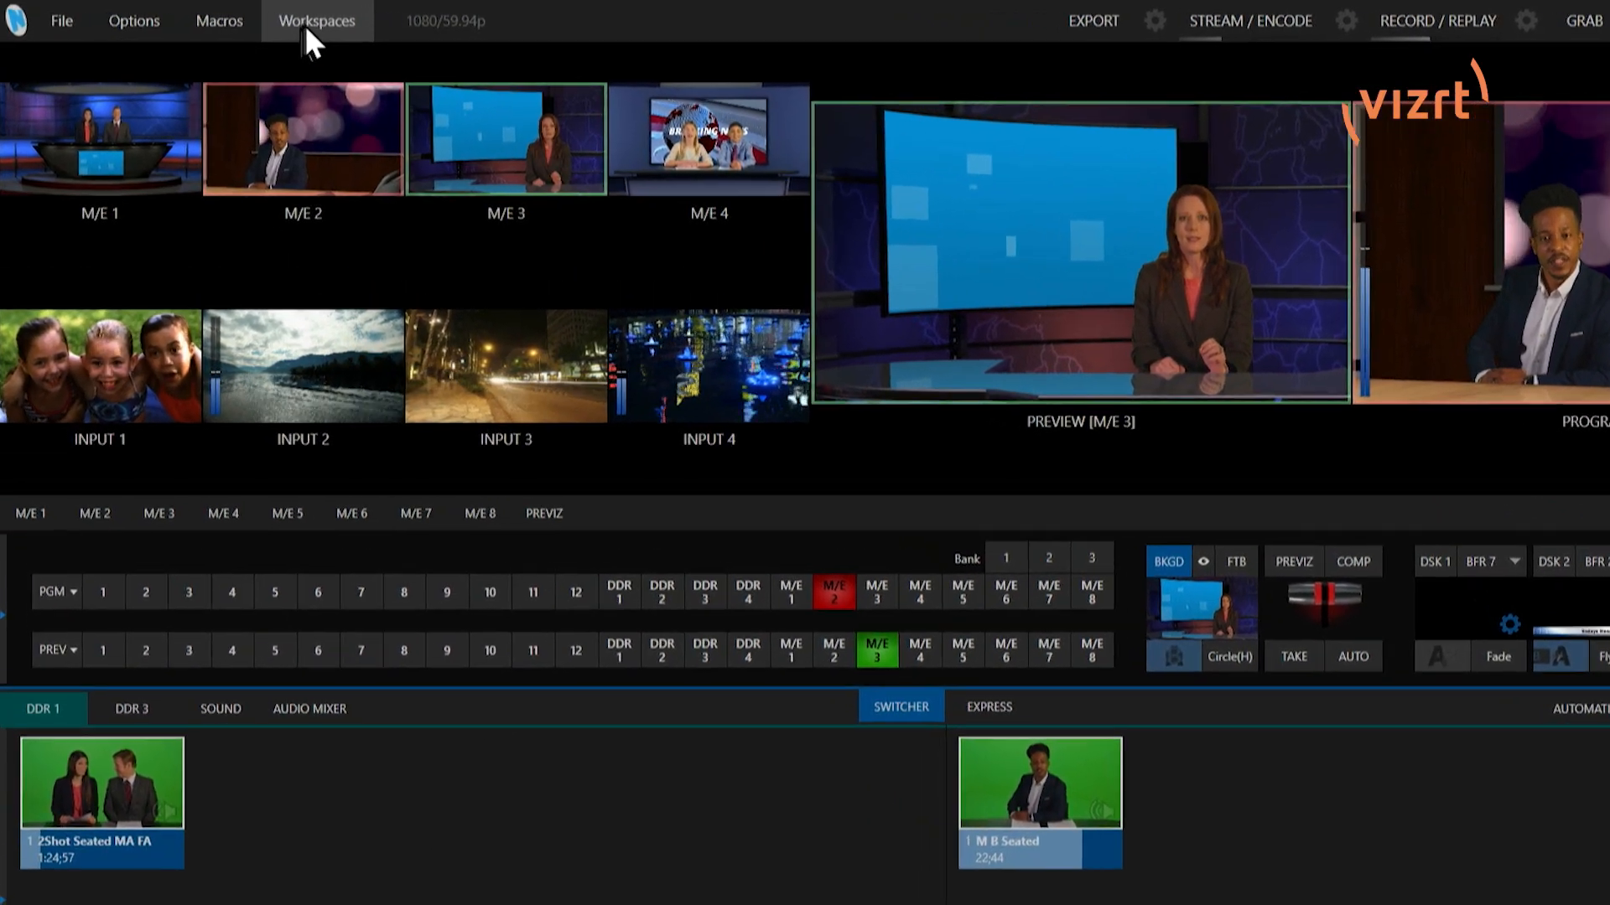
pyautogui.click(268, 19)
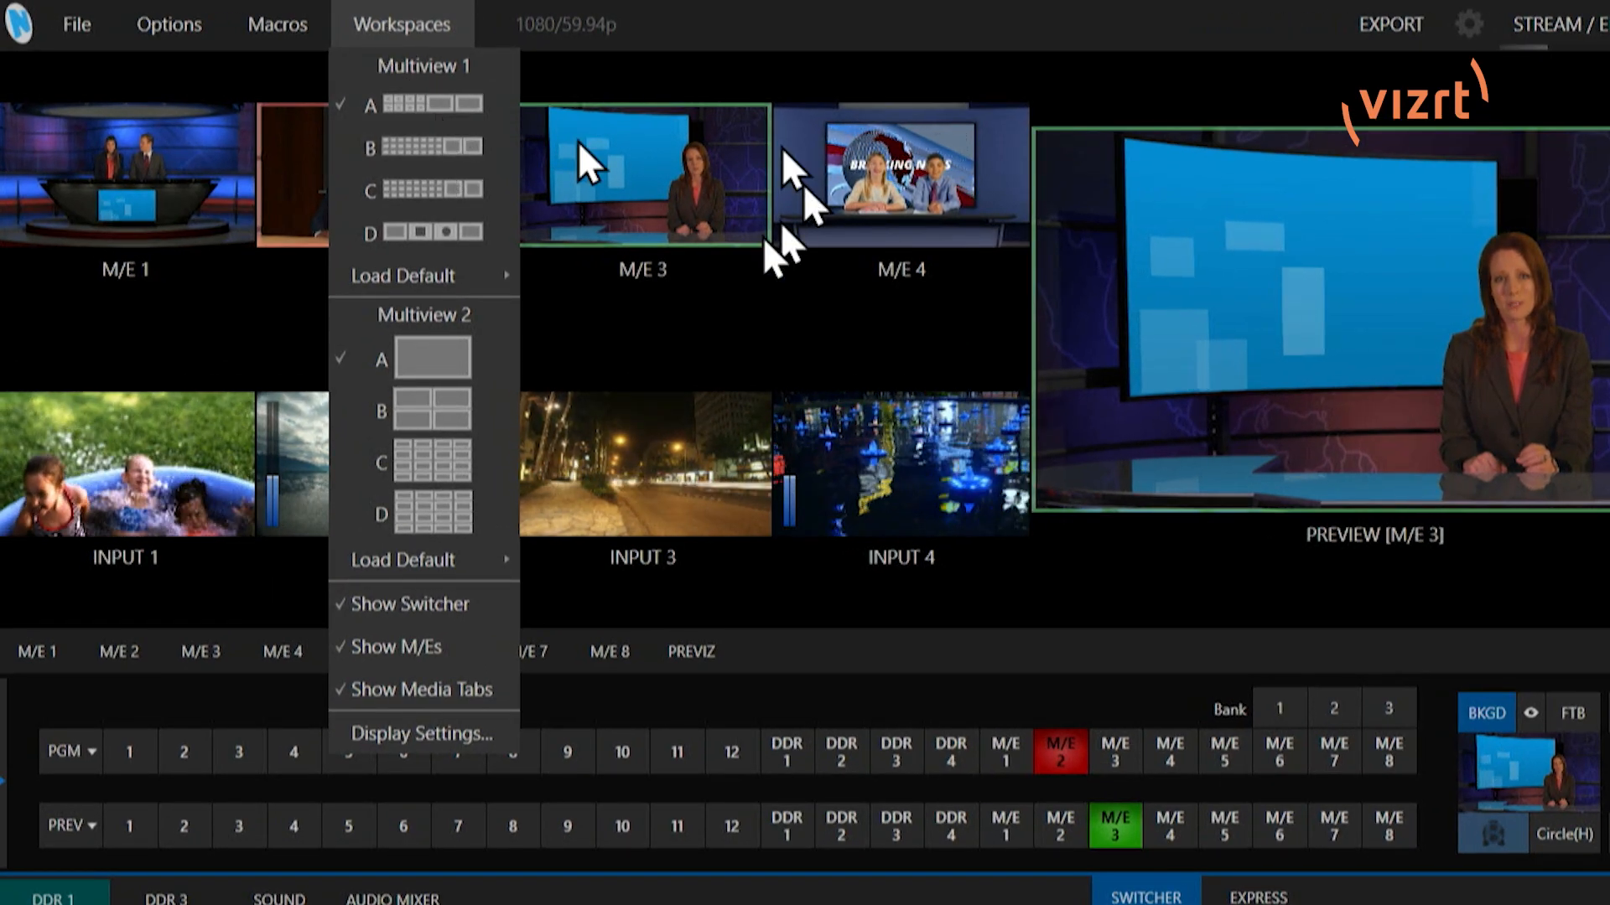
pyautogui.click(1071, 26)
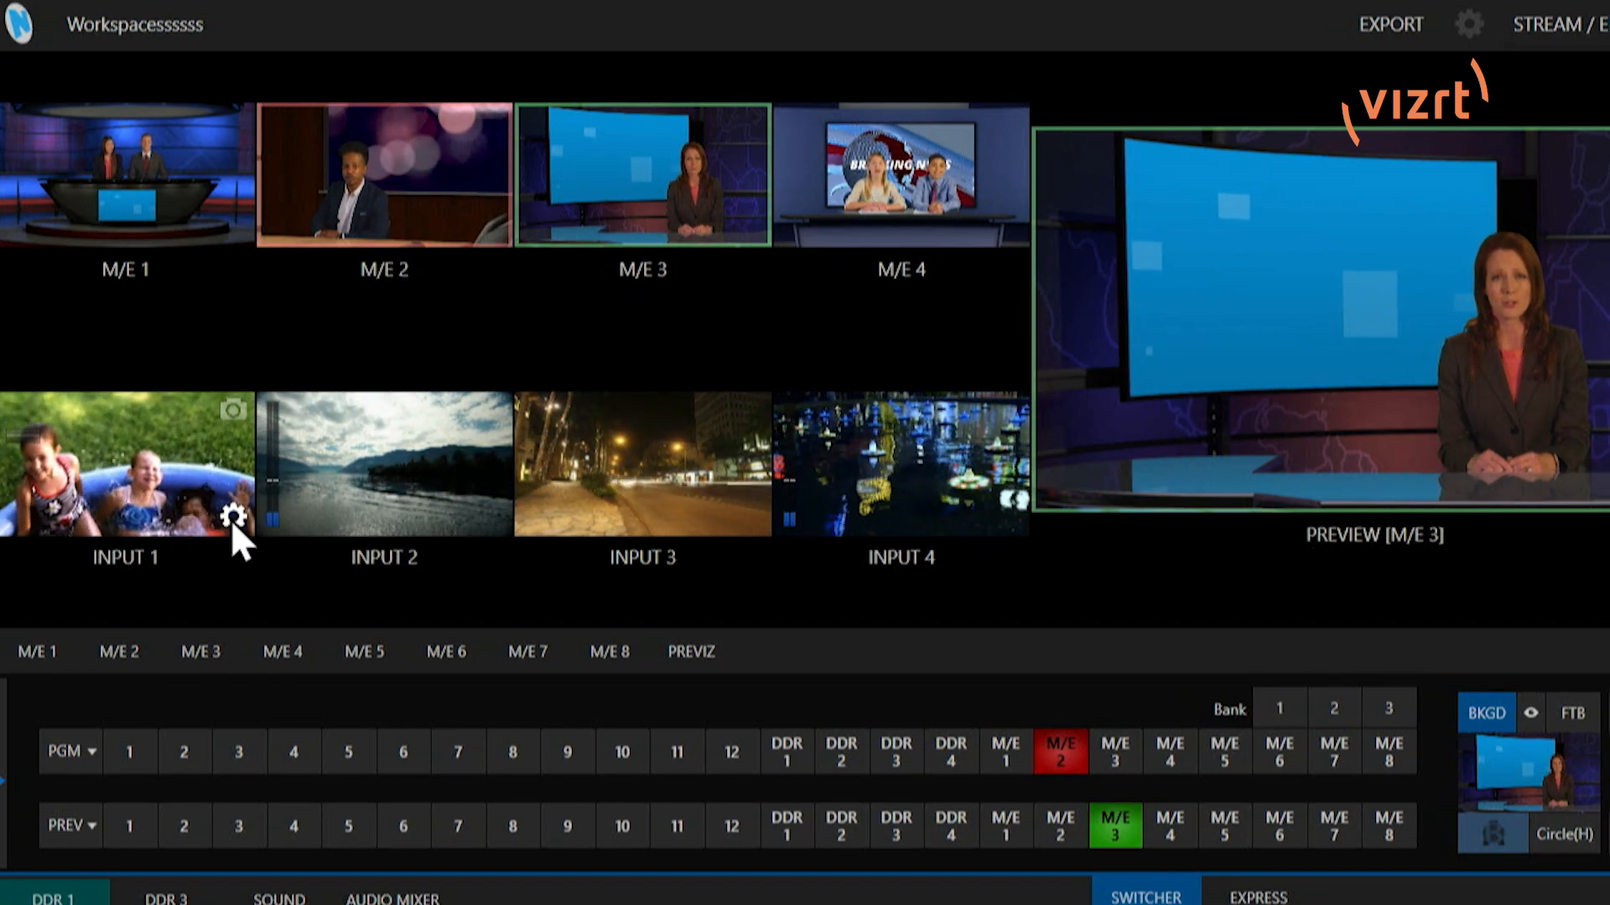
pyautogui.moveTo(495, 19)
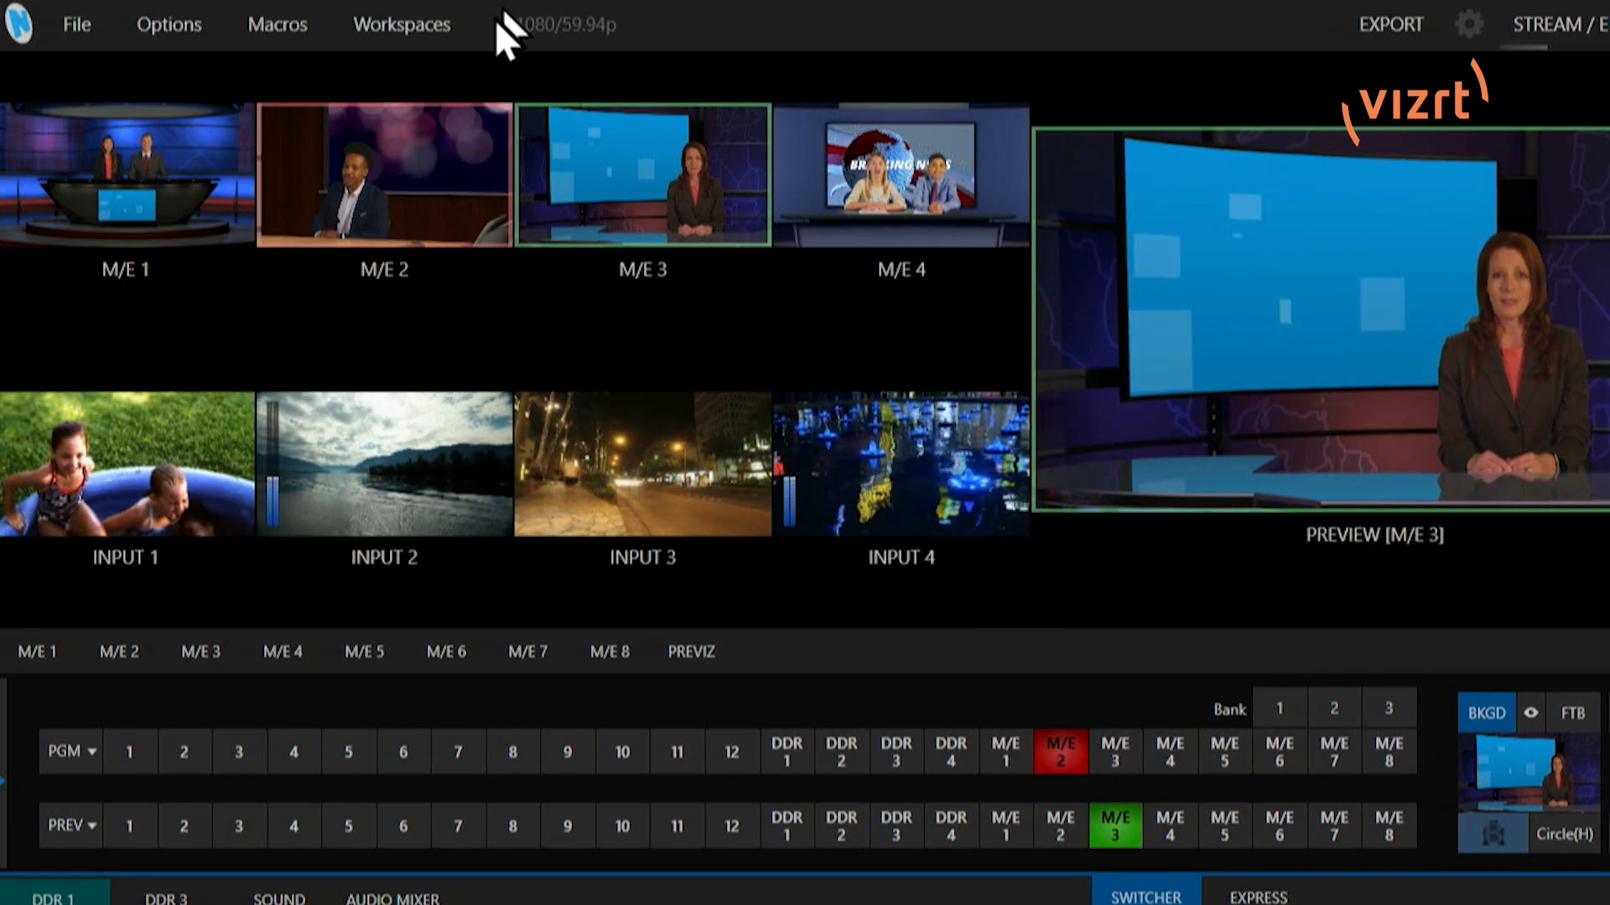
pyautogui.click(415, 35)
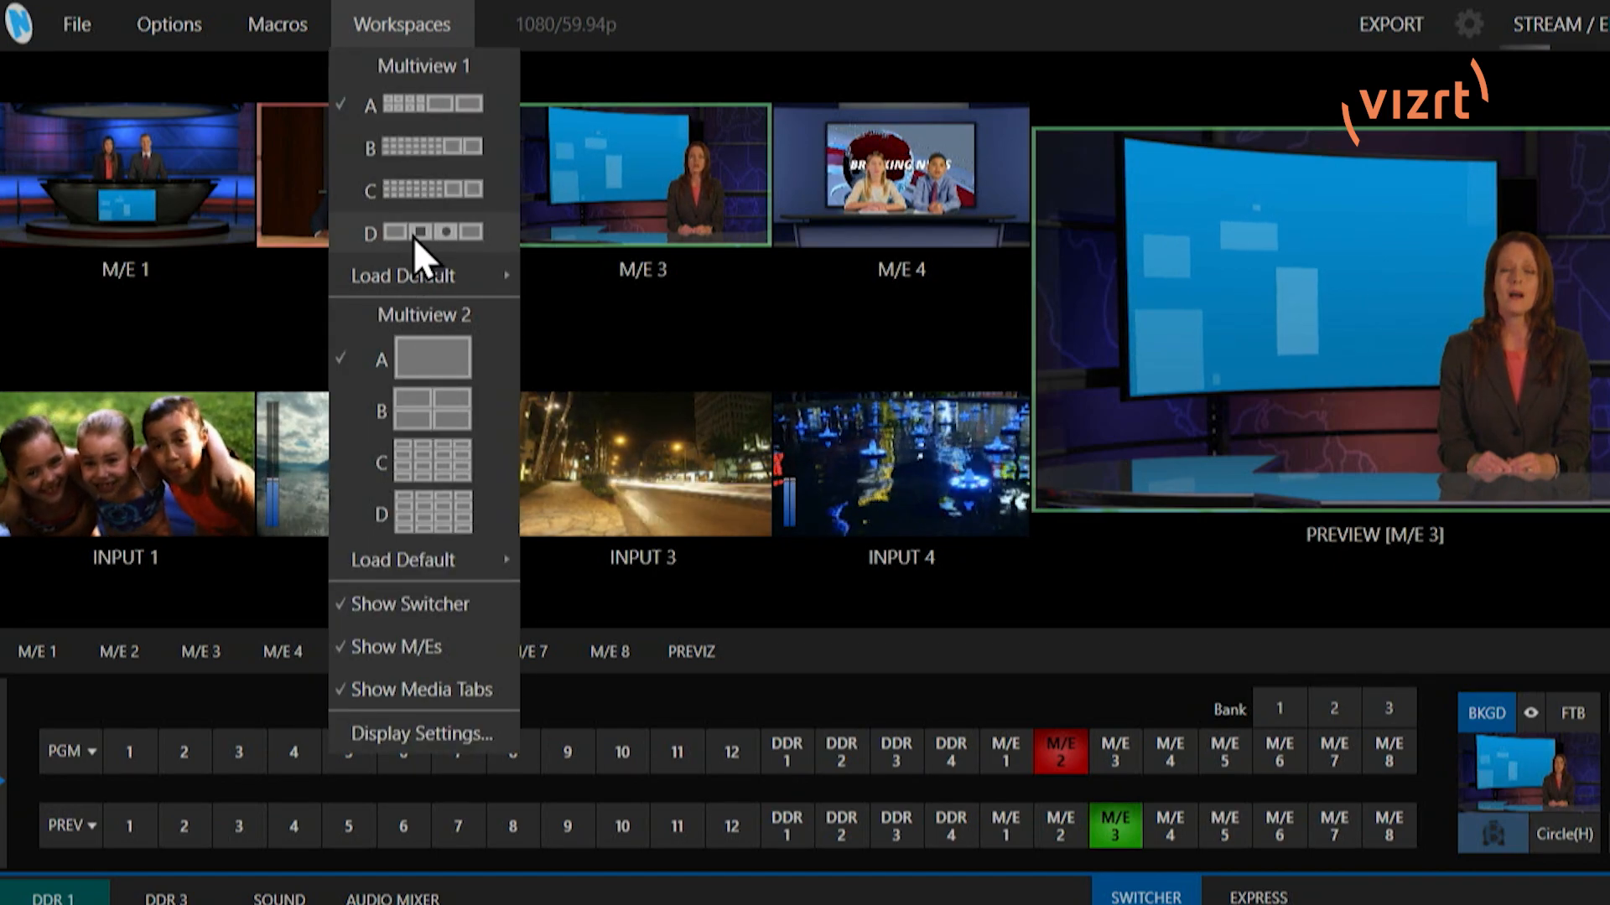
pyautogui.click(414, 238)
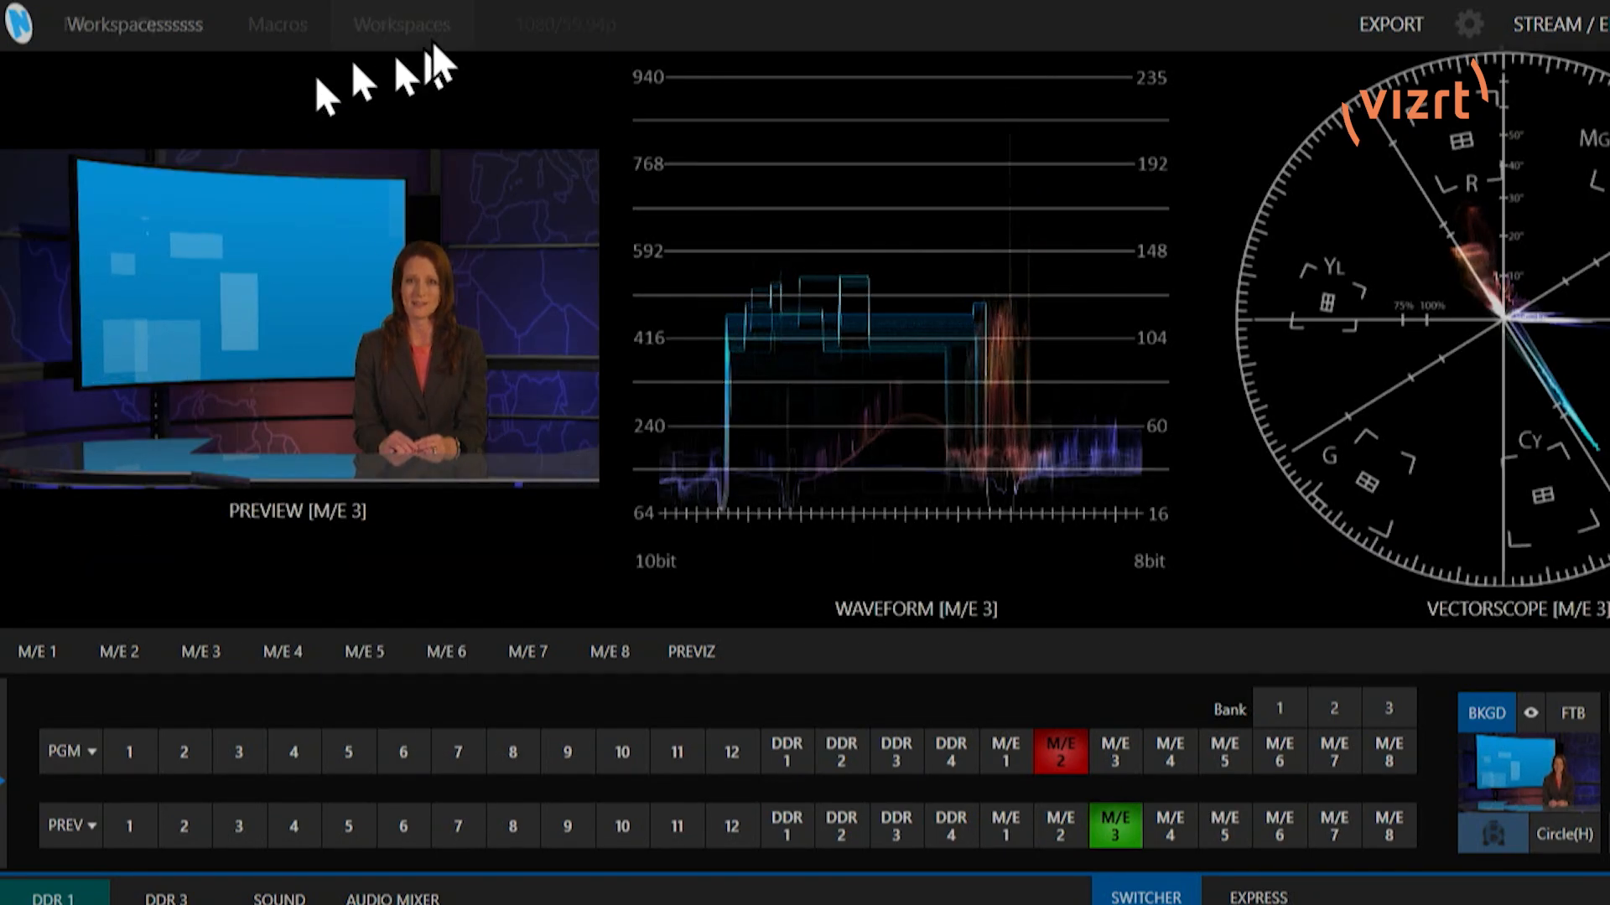
pyautogui.click(401, 29)
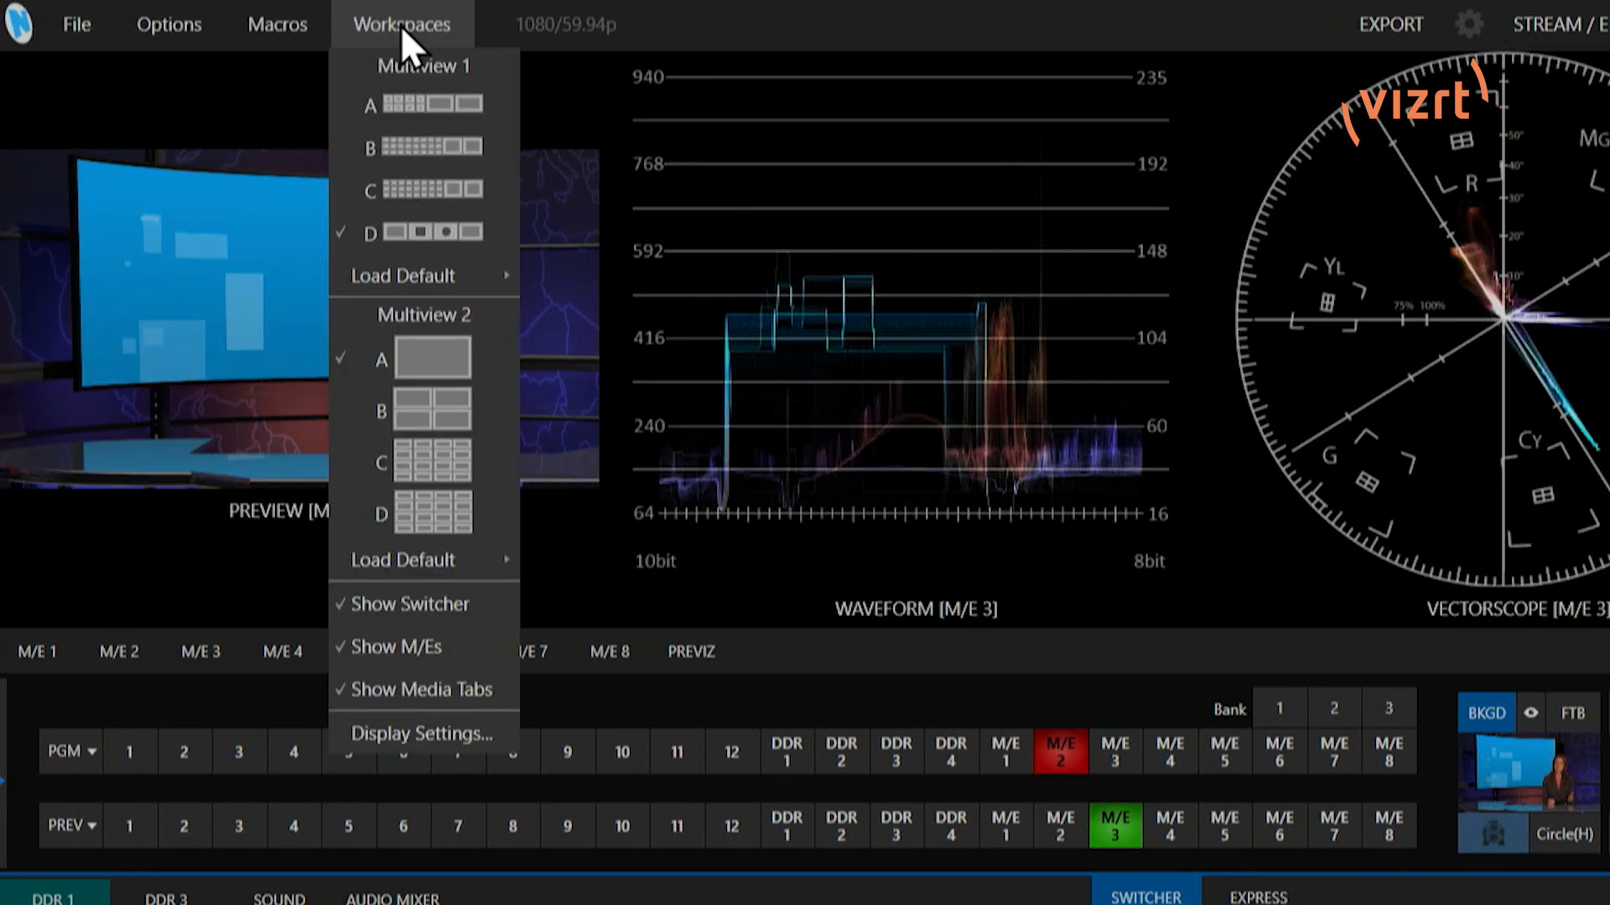
pyautogui.click(440, 92)
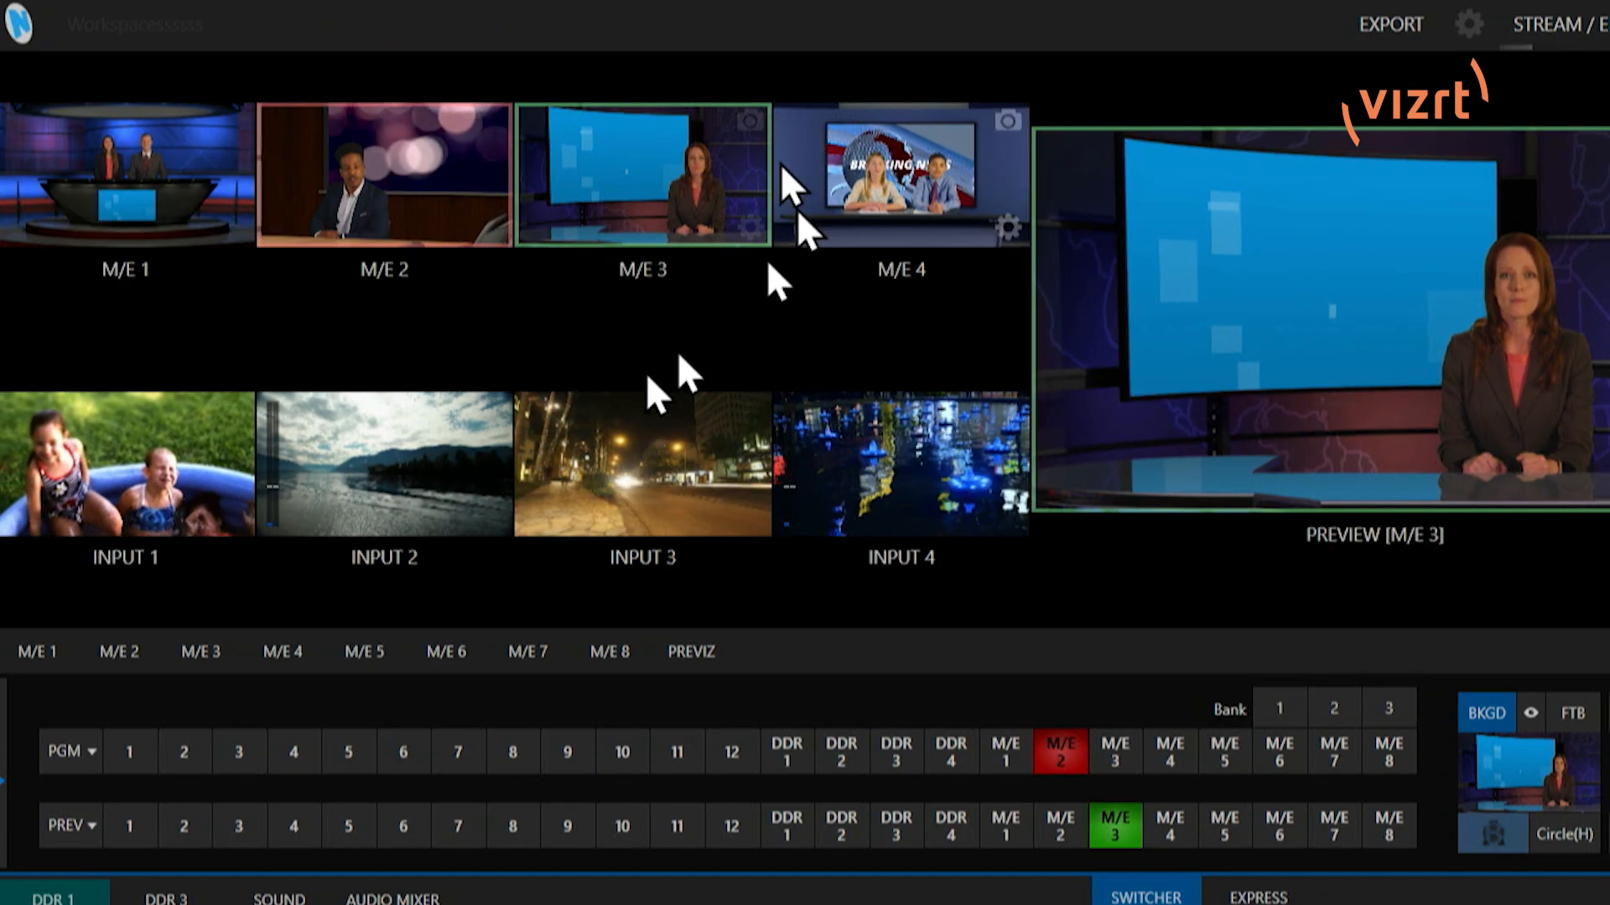
# Step: Switch Multiview 1 to workspace D and load the M/E Follow default layout into it
pyautogui.click(394, 25)
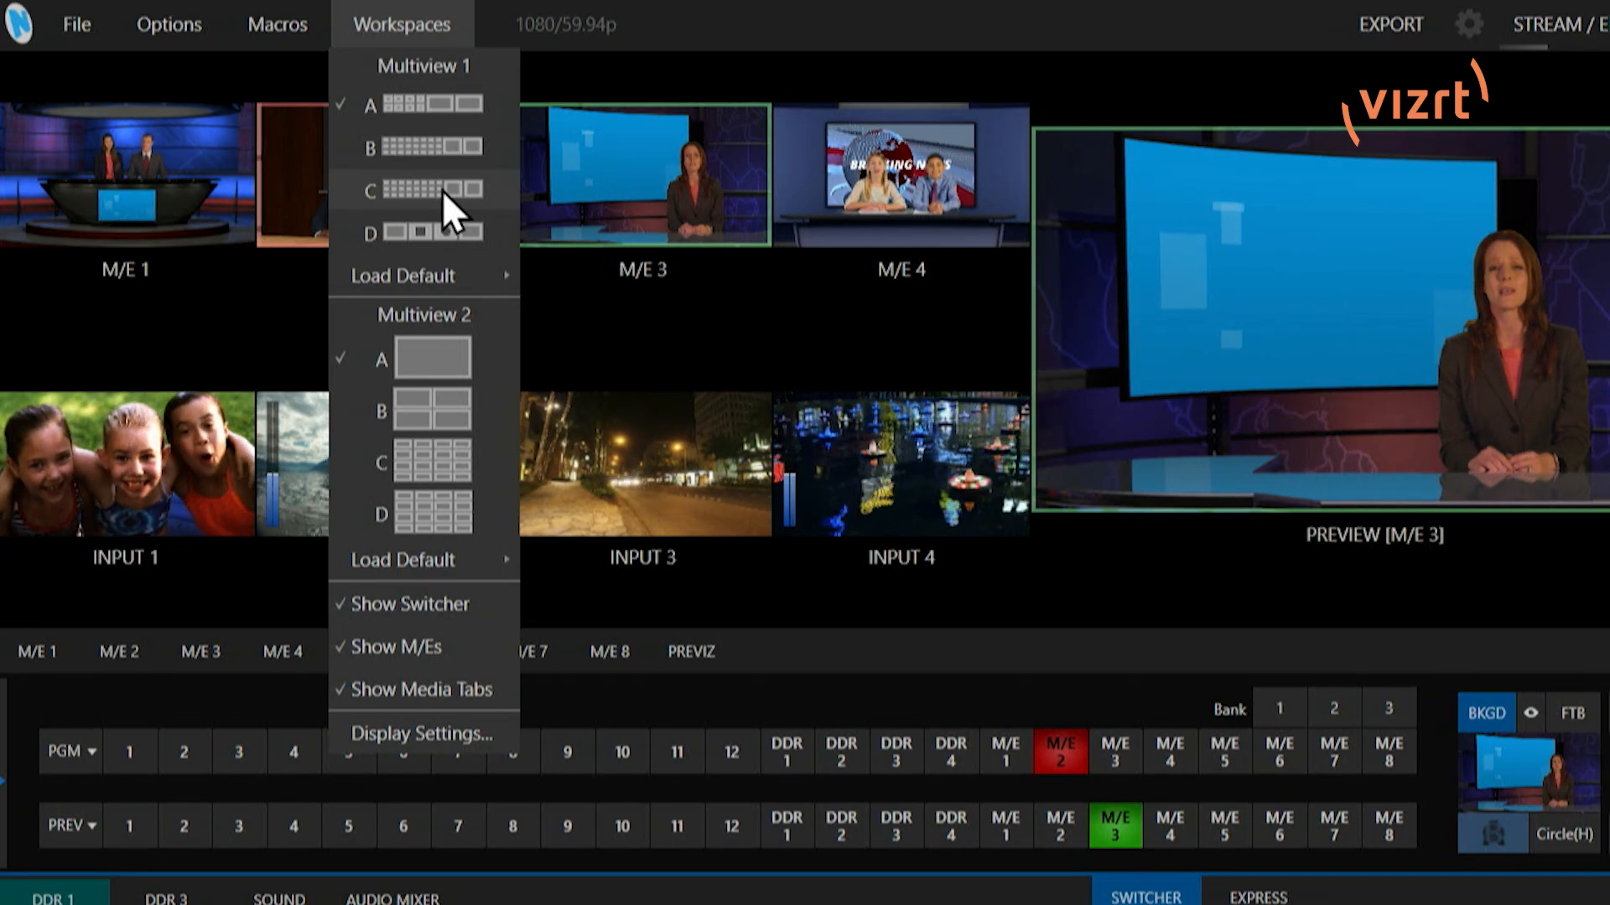
pyautogui.click(451, 233)
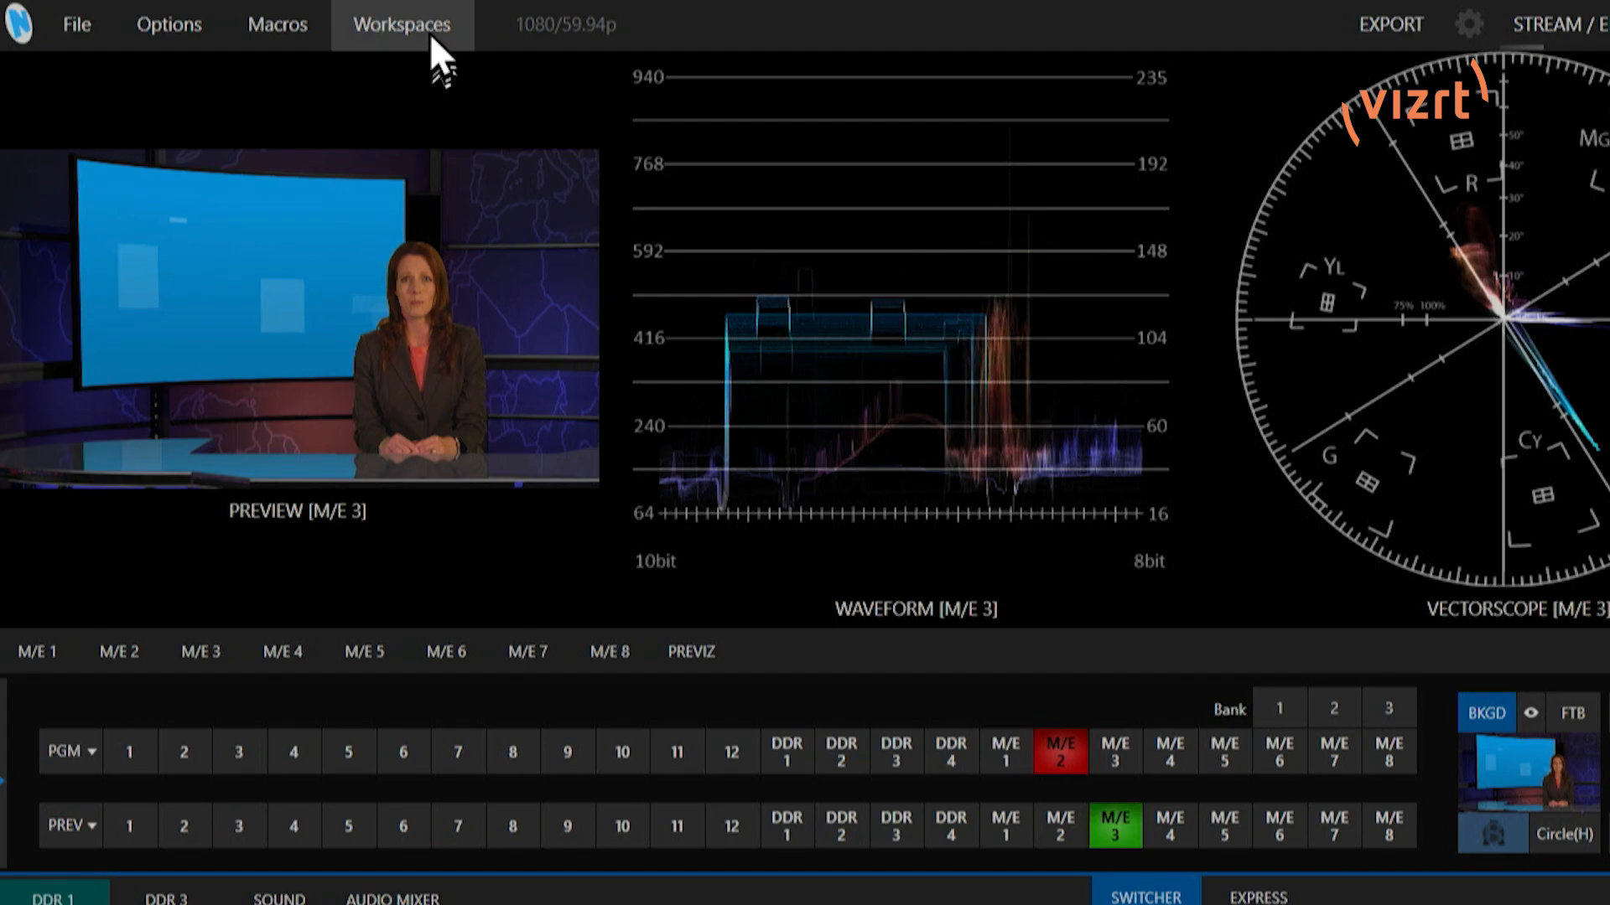
pyautogui.click(429, 32)
pyautogui.moveTo(439, 270)
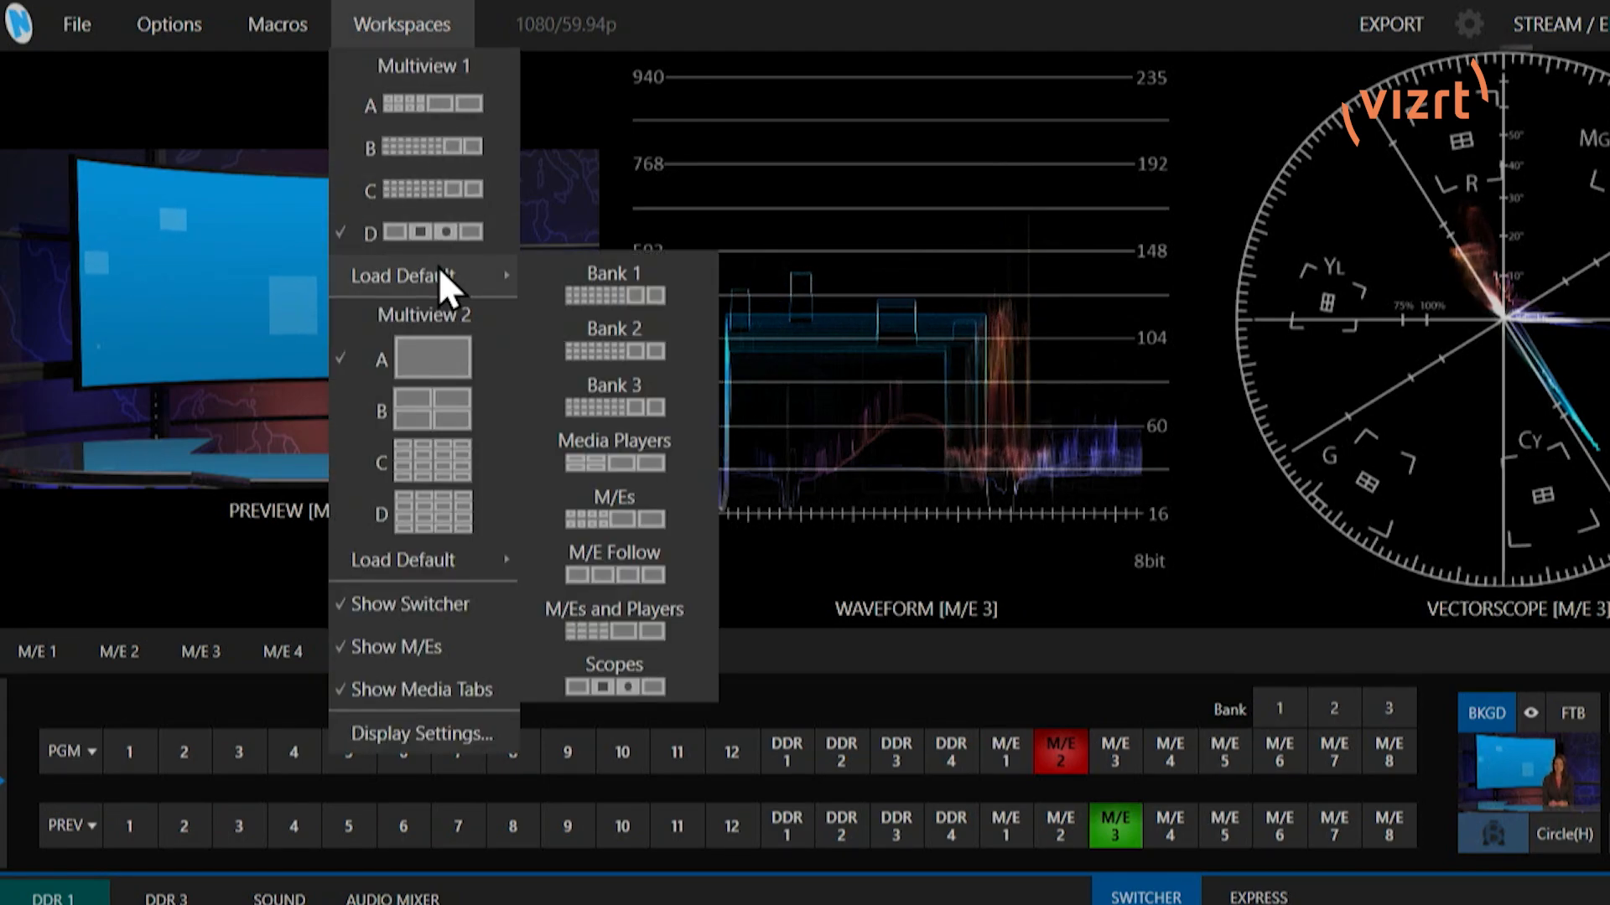
pyautogui.click(627, 565)
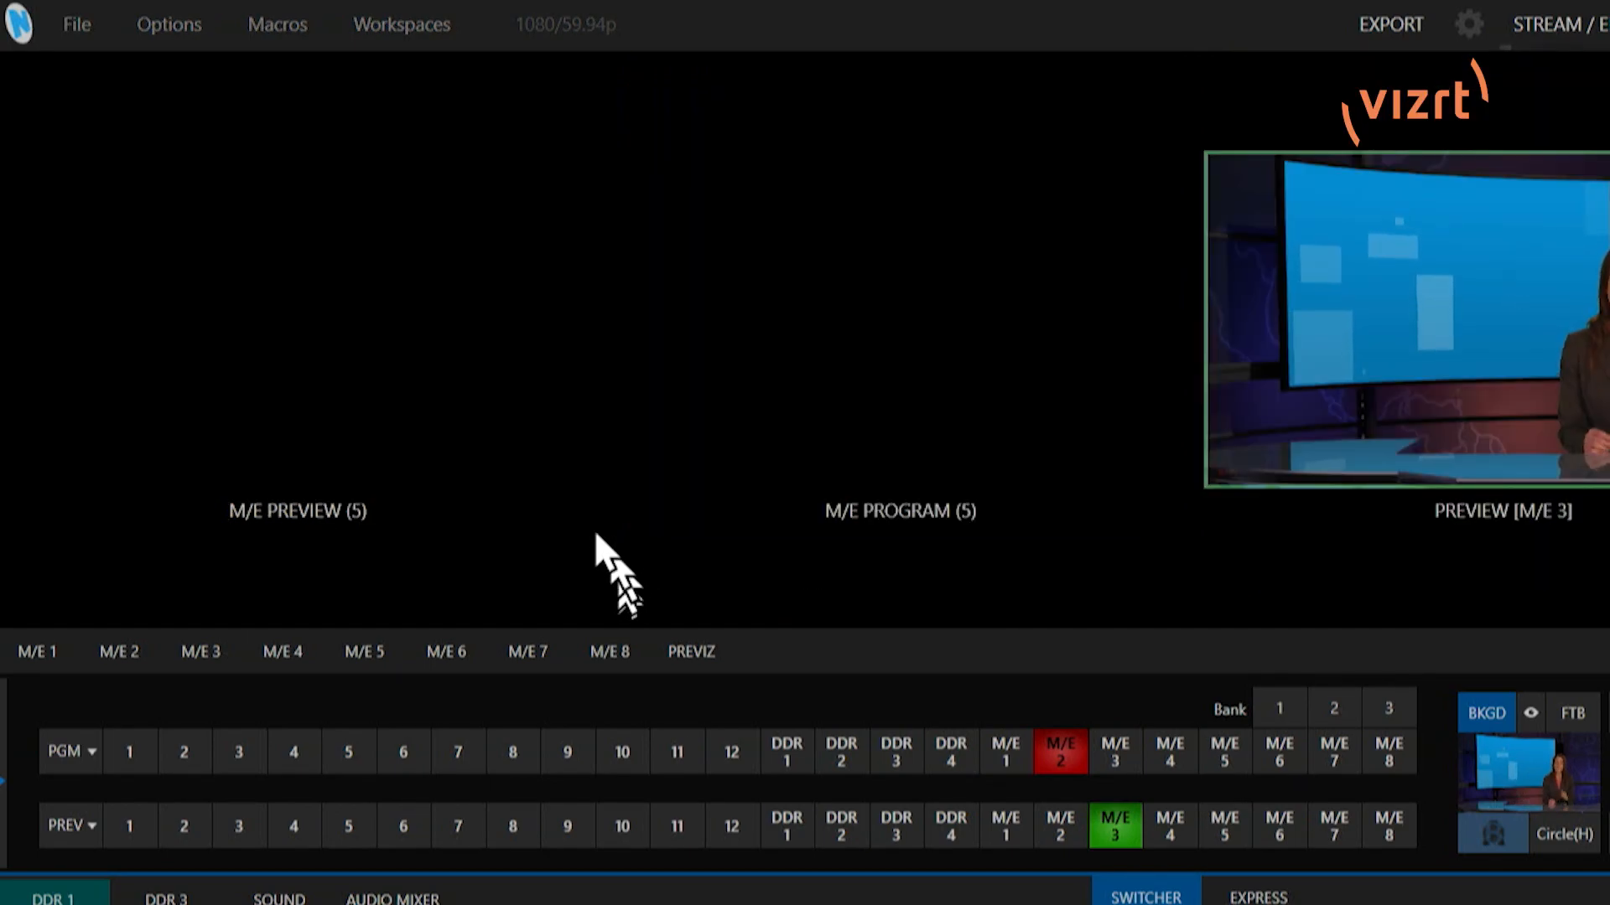
# Step: Replace the M/E PREVIEW and M/E PROGRAM viewports of the M/E Follow layout with INPUT 1 and INPUT 2
pyautogui.rightClick(369, 362)
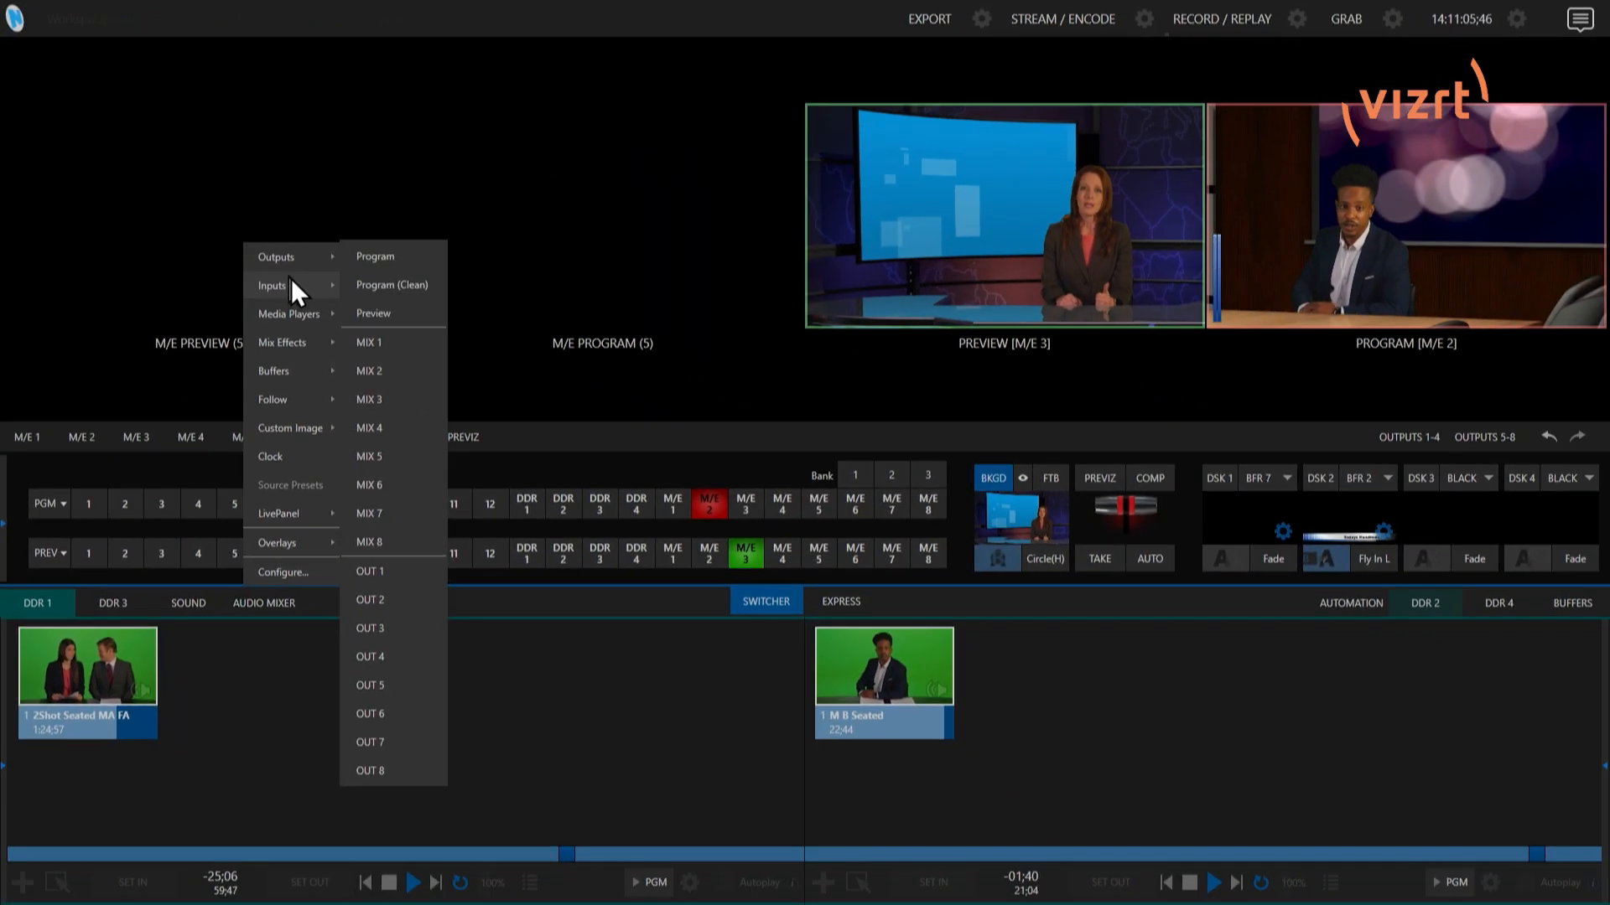
pyautogui.moveTo(438, 418)
pyautogui.click(370, 136)
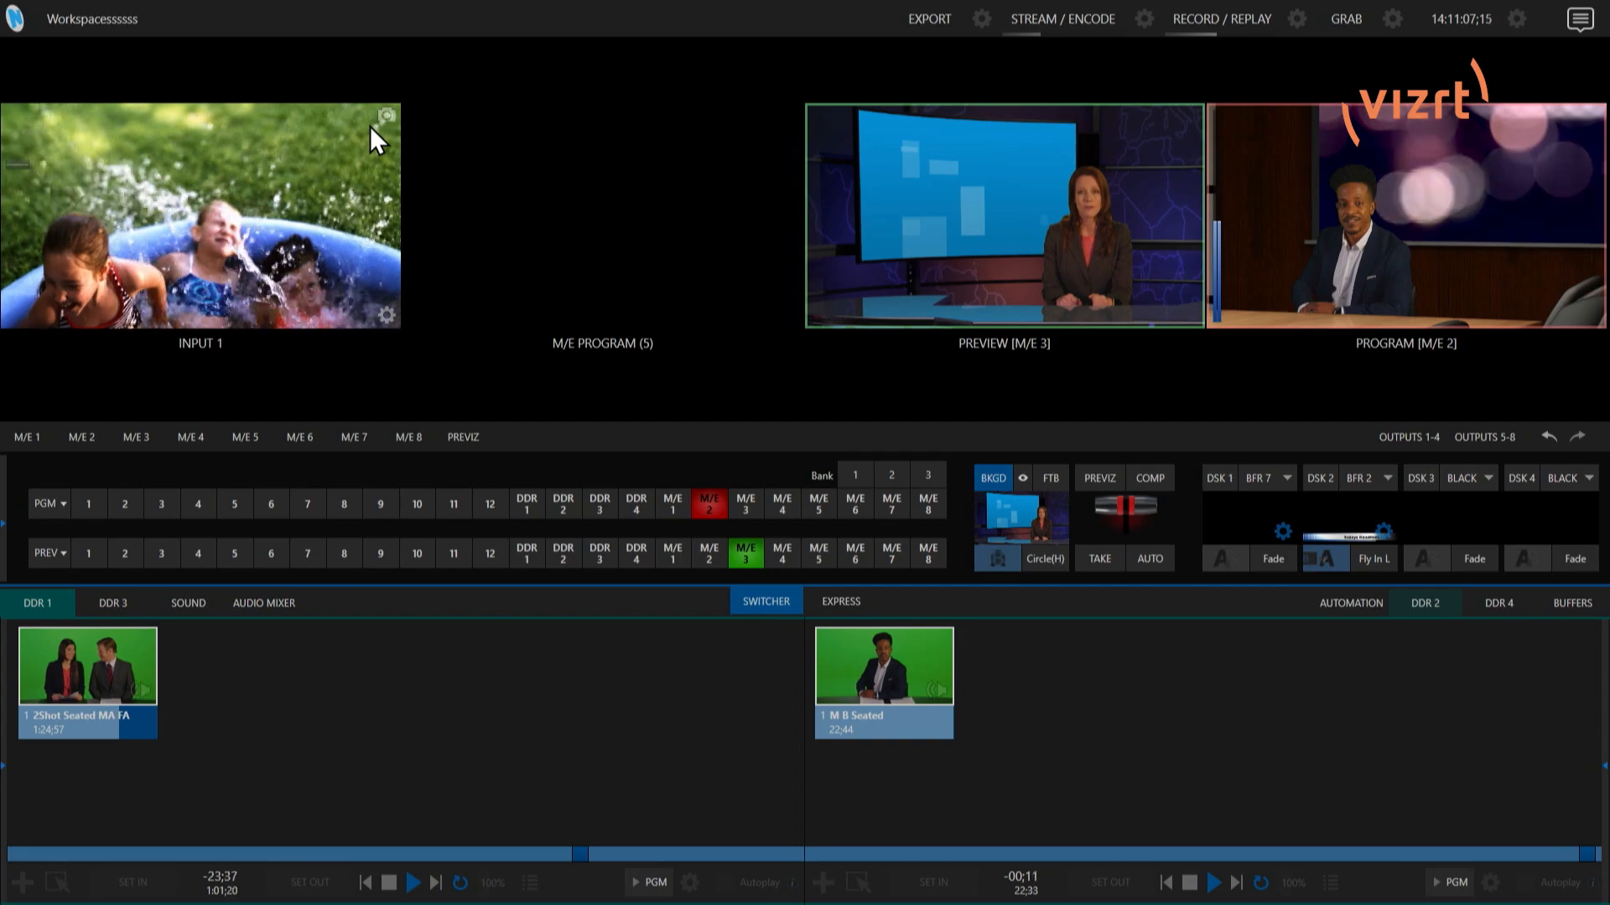
pyautogui.rightClick(556, 240)
pyautogui.moveTo(614, 278)
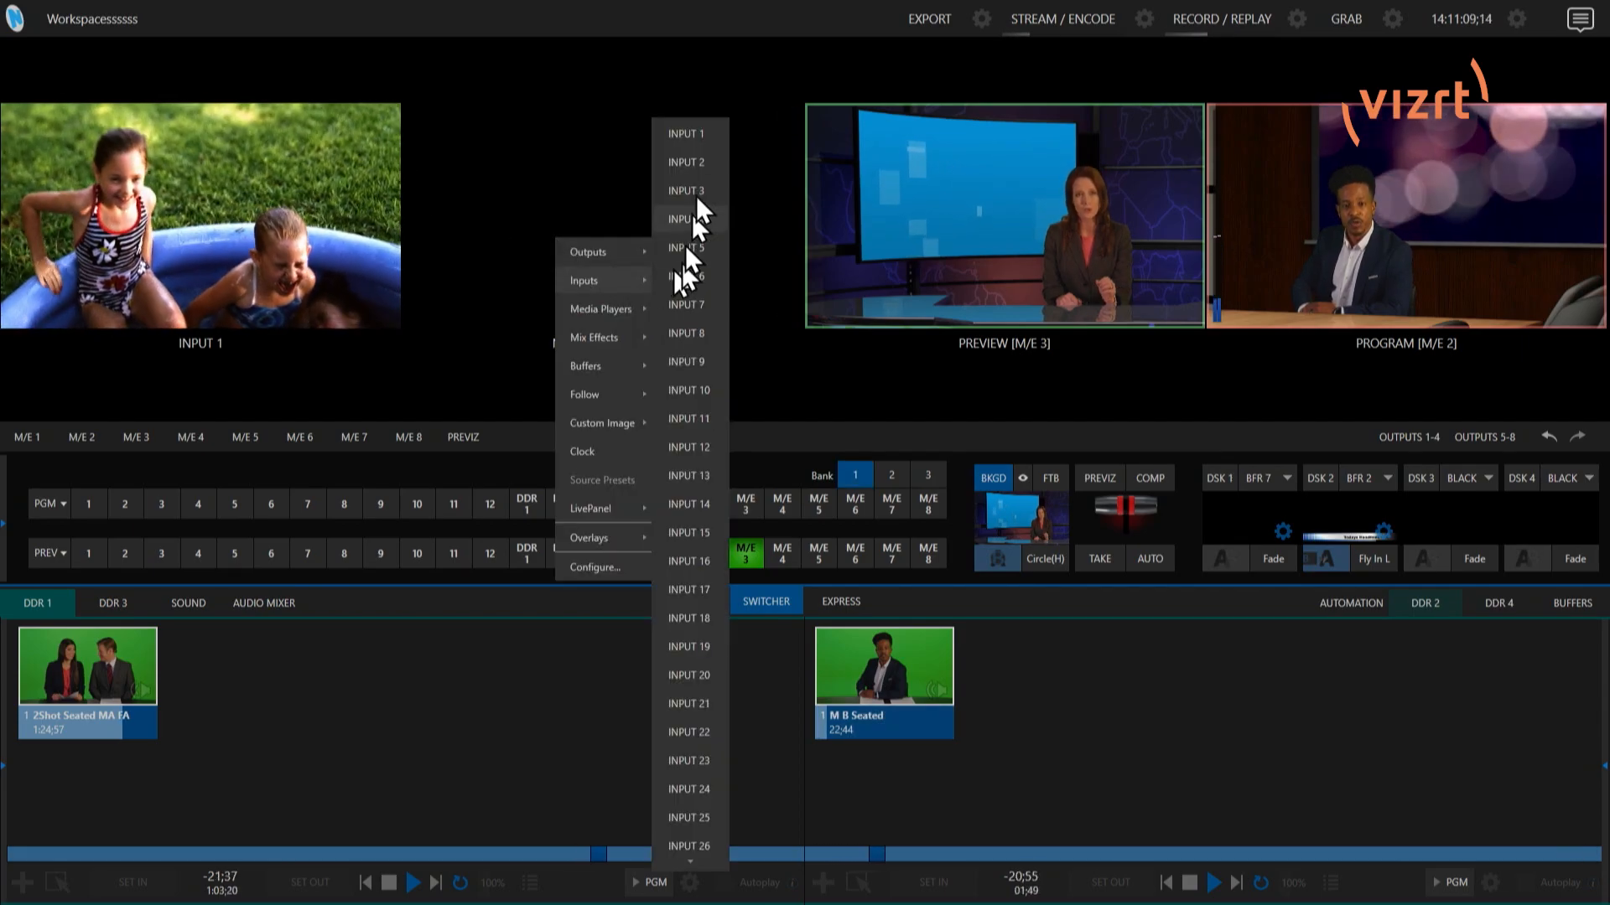
pyautogui.click(694, 164)
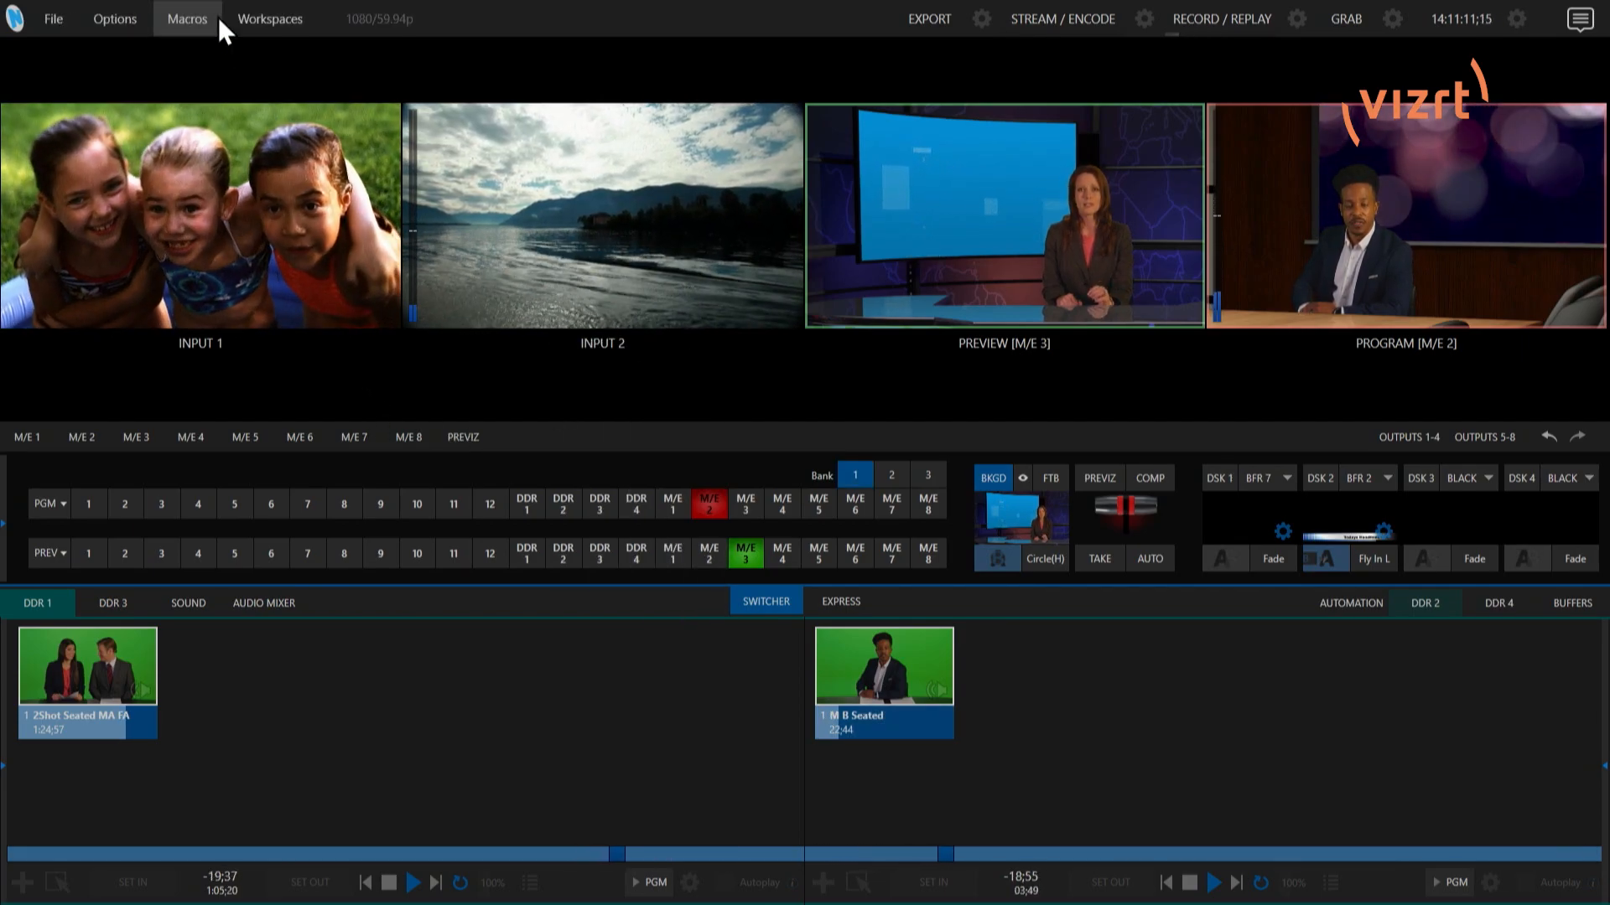
# Step: Open the list of Multiview workspaces
pyautogui.click(271, 19)
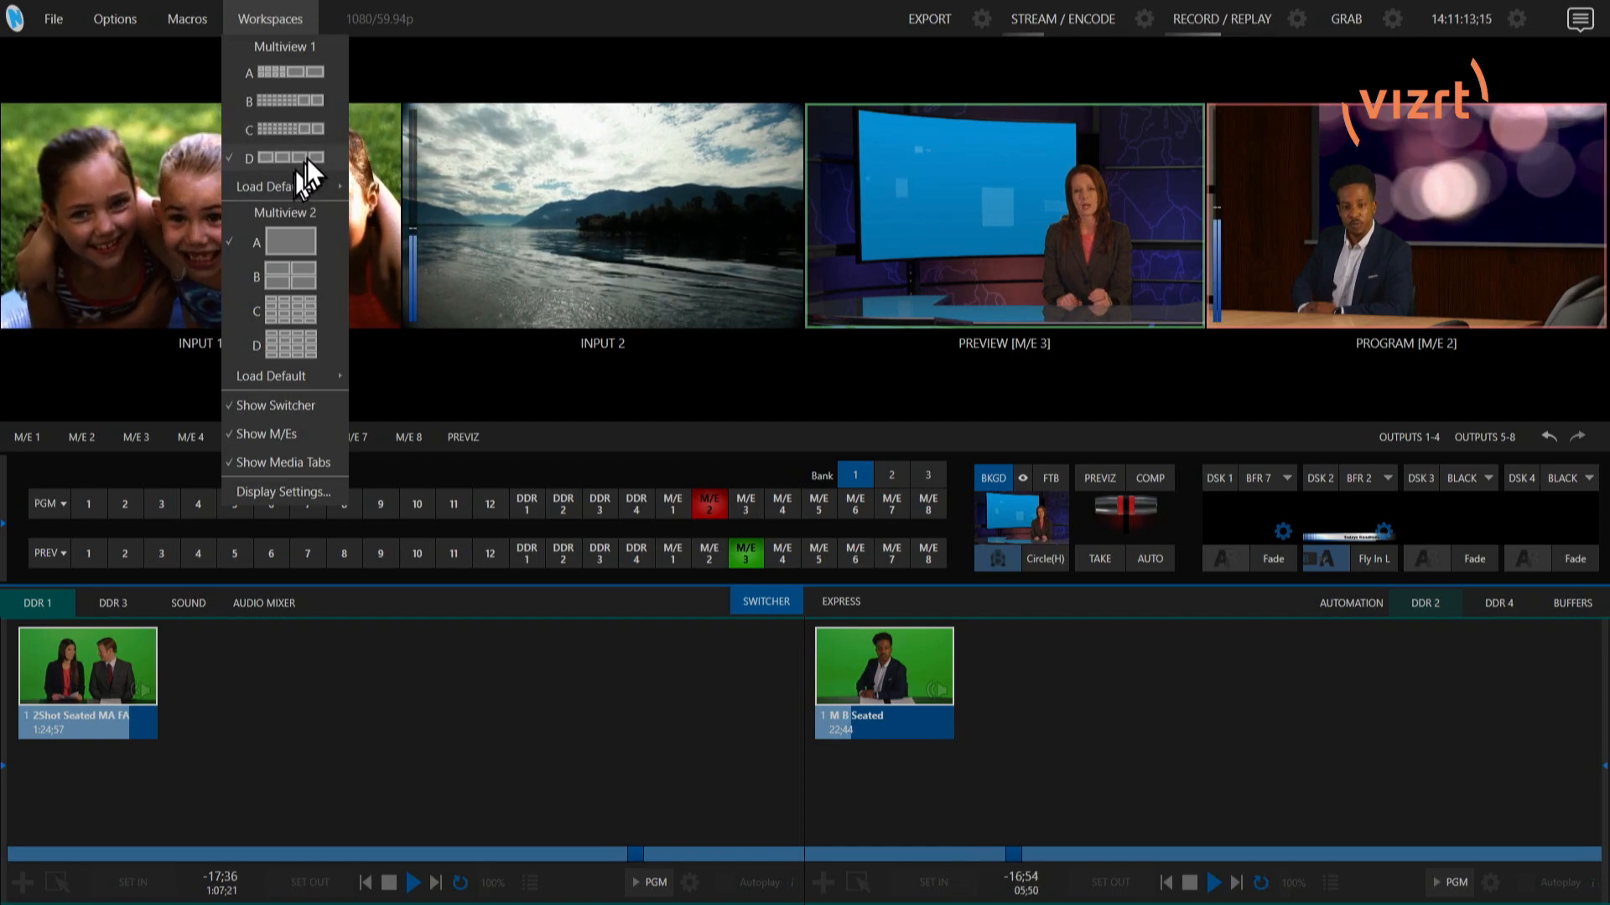